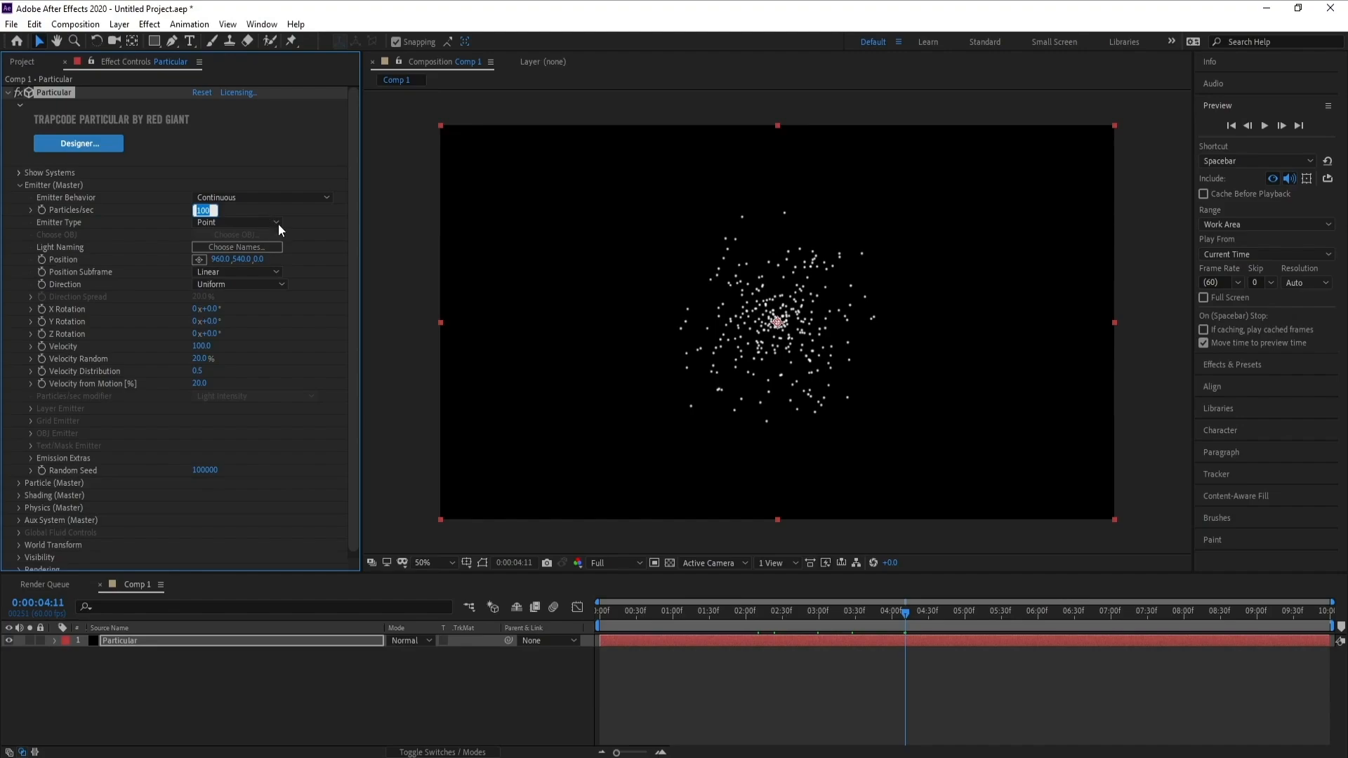
Set the emitter to 2000 particles per second with a velocity of 50, and preview the animation
text(2000)
key(Return)
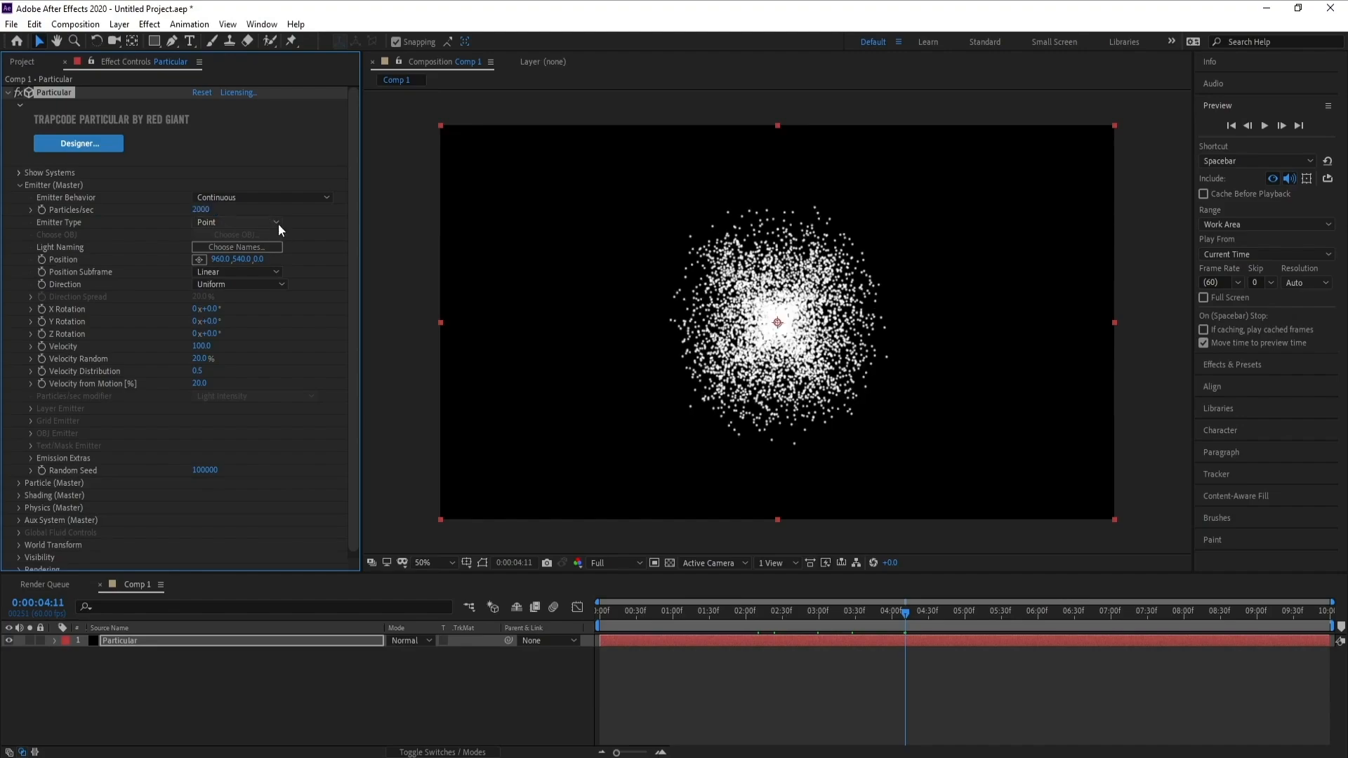
click(206, 347)
text(50)
key(Return)
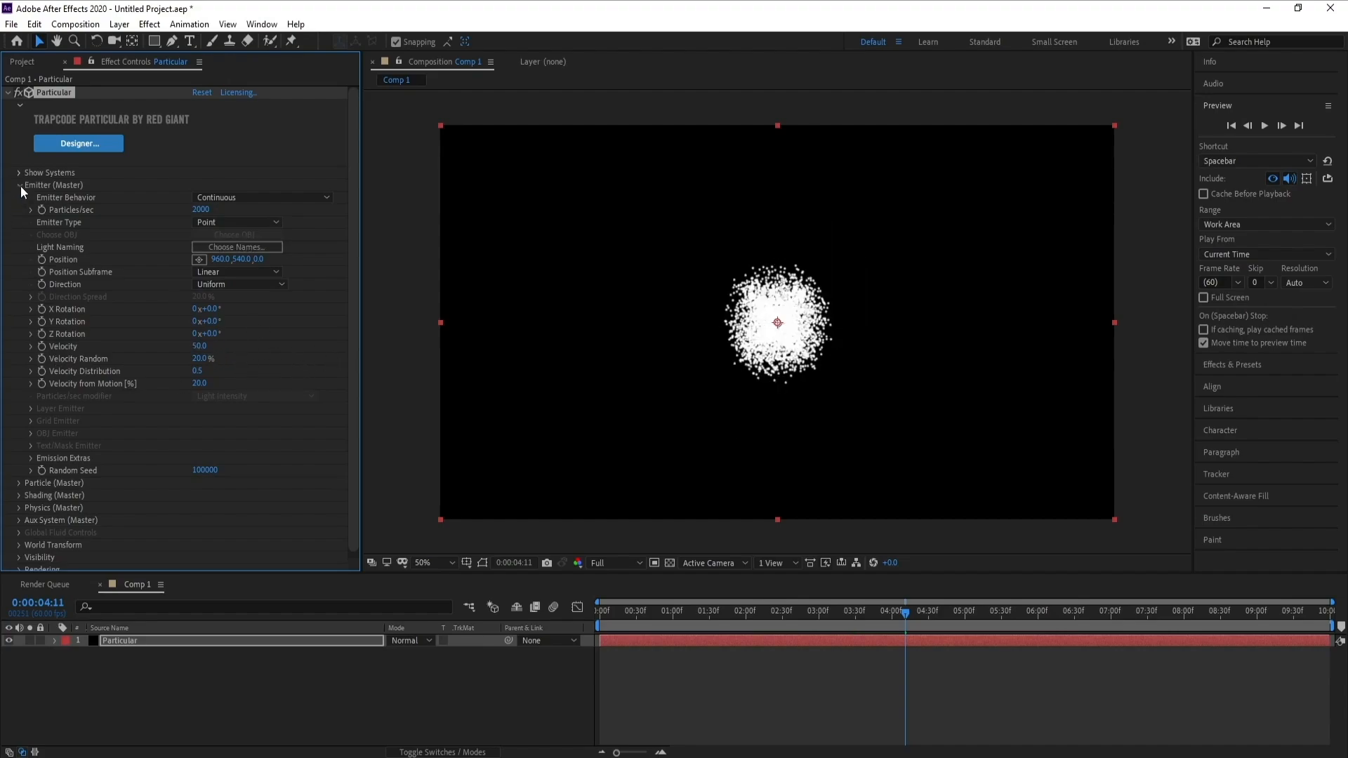
click(19, 185)
key(space)
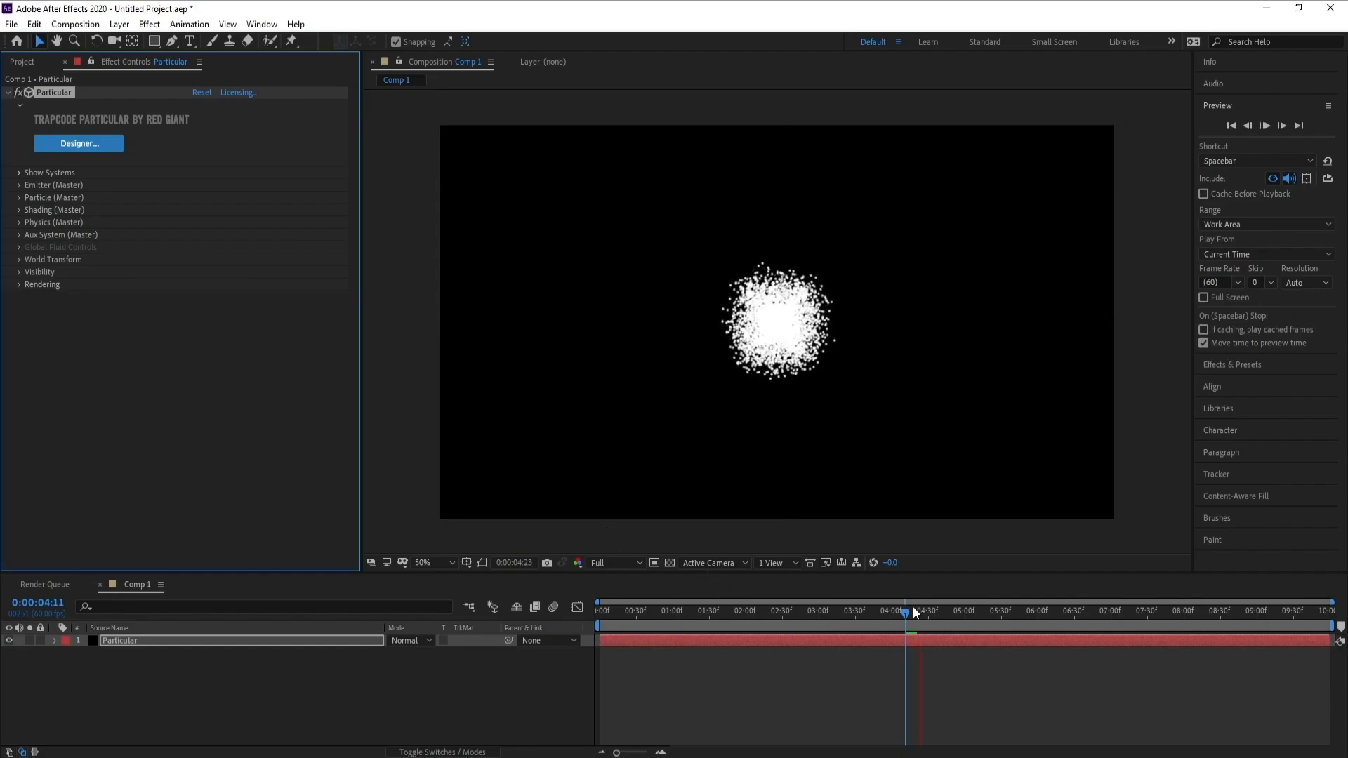
click(905, 614)
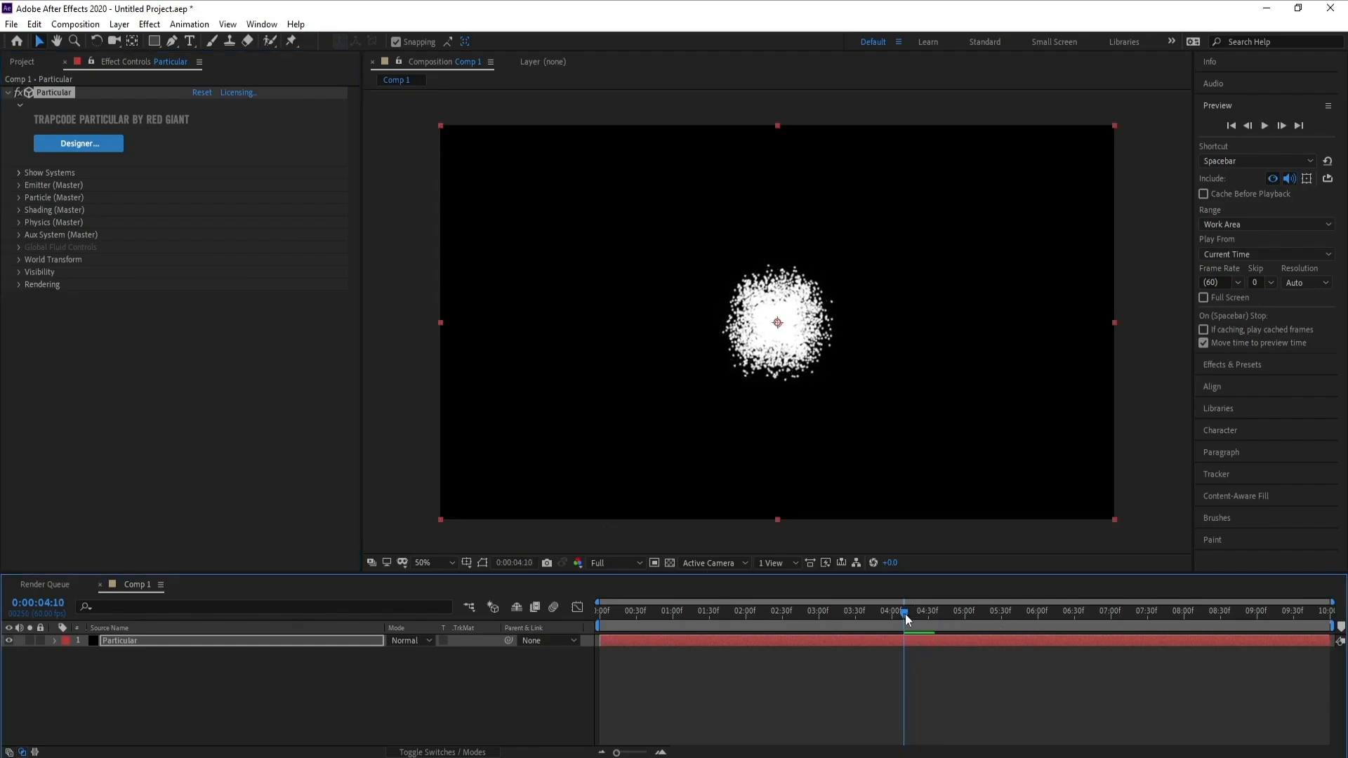
Set the particle life to 10 seconds with 19% life randomness, and preview the animation
click(19, 198)
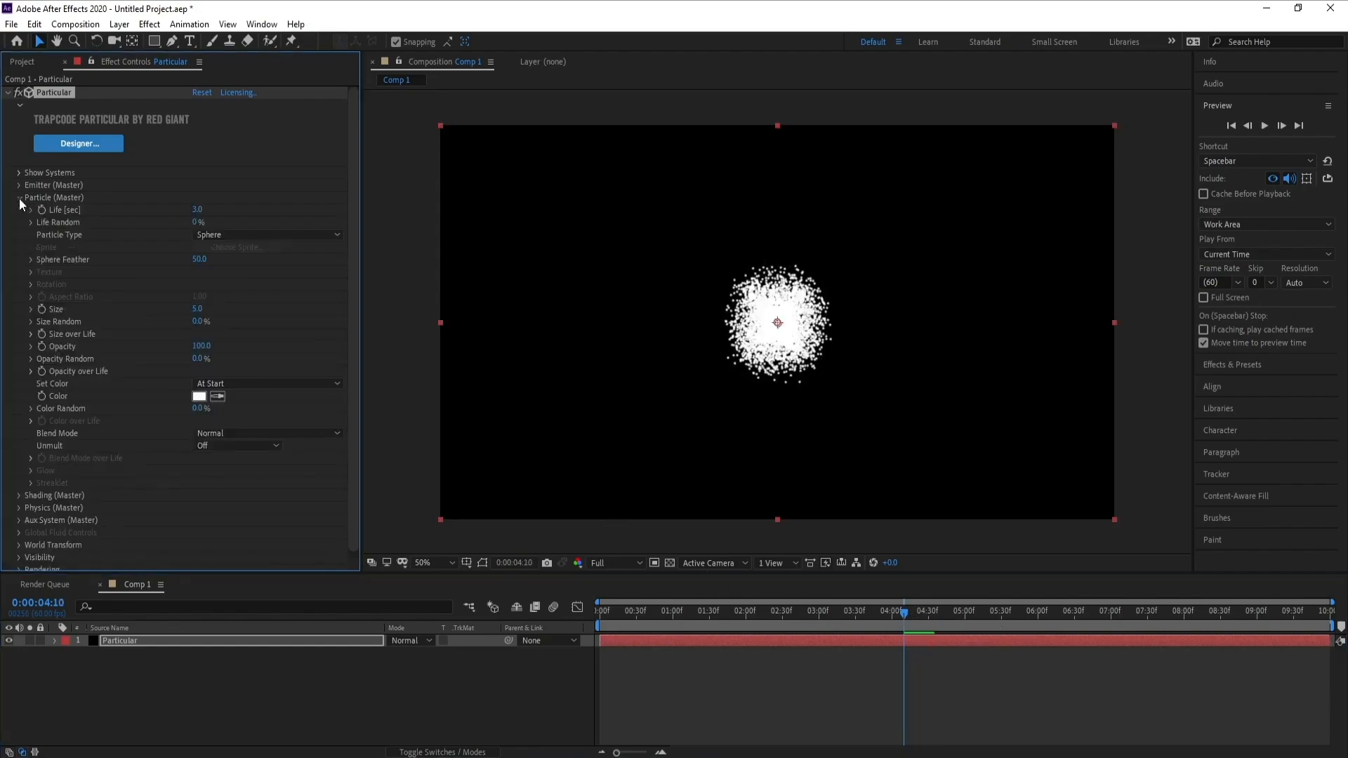
click(199, 209)
text(10)
key(Return)
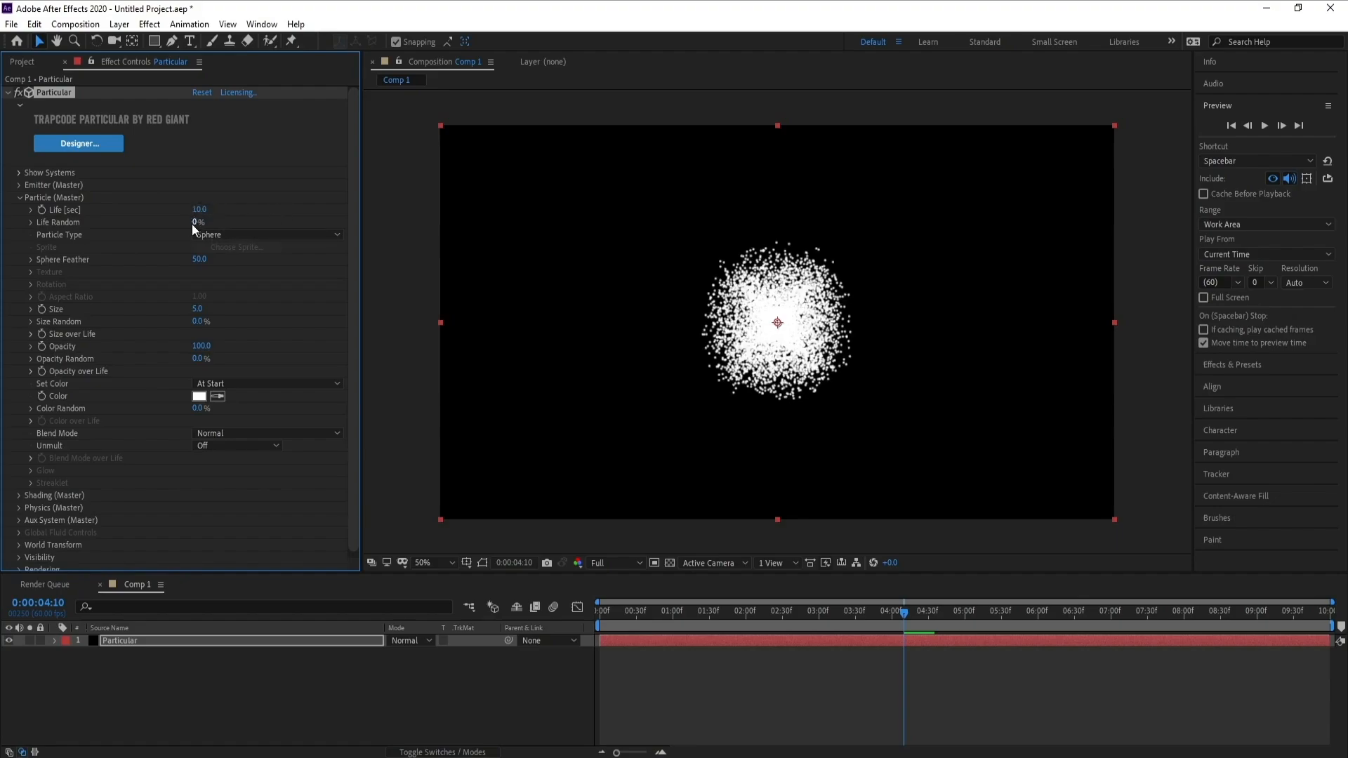
drag(210, 222, 447, 339)
key(space)
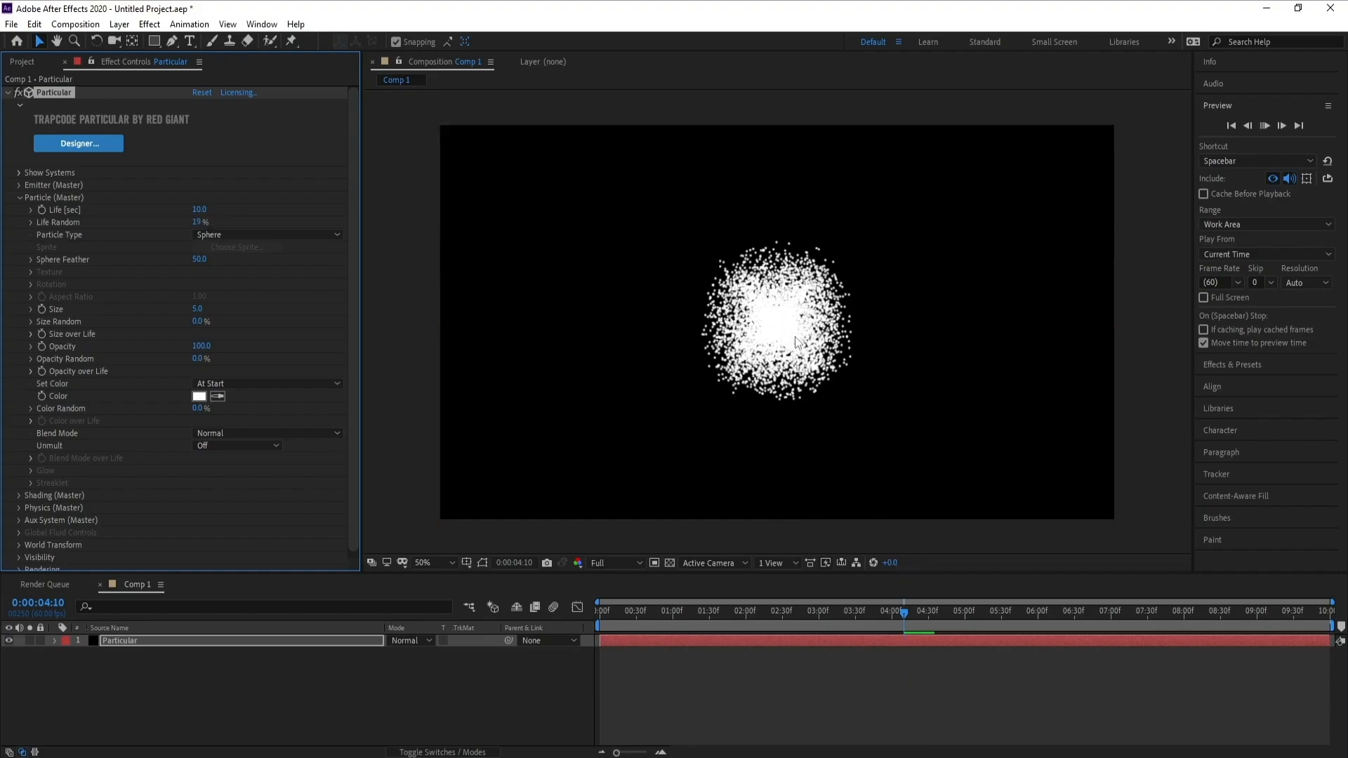
key(space)
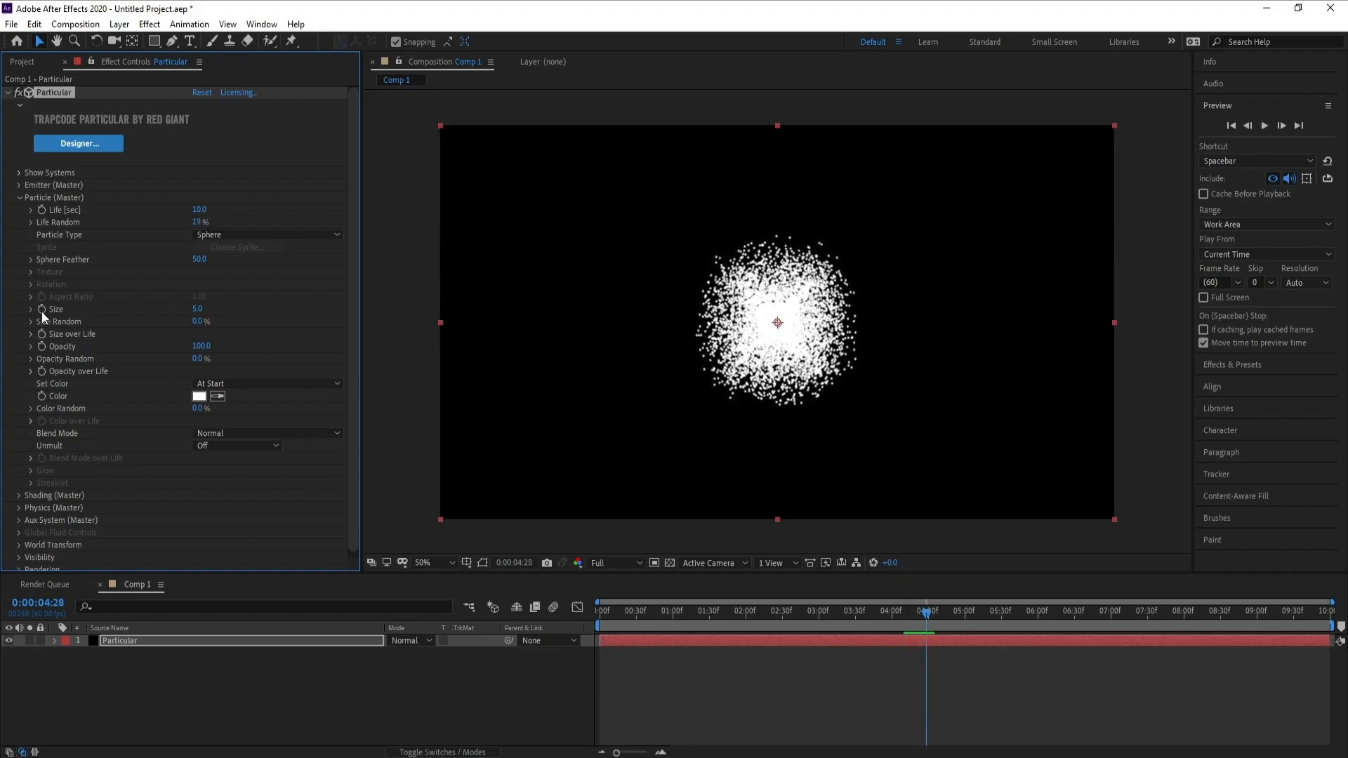
Set the particle size to 2 with 71% size randomness, and preview the animation
click(197, 310)
key(Return)
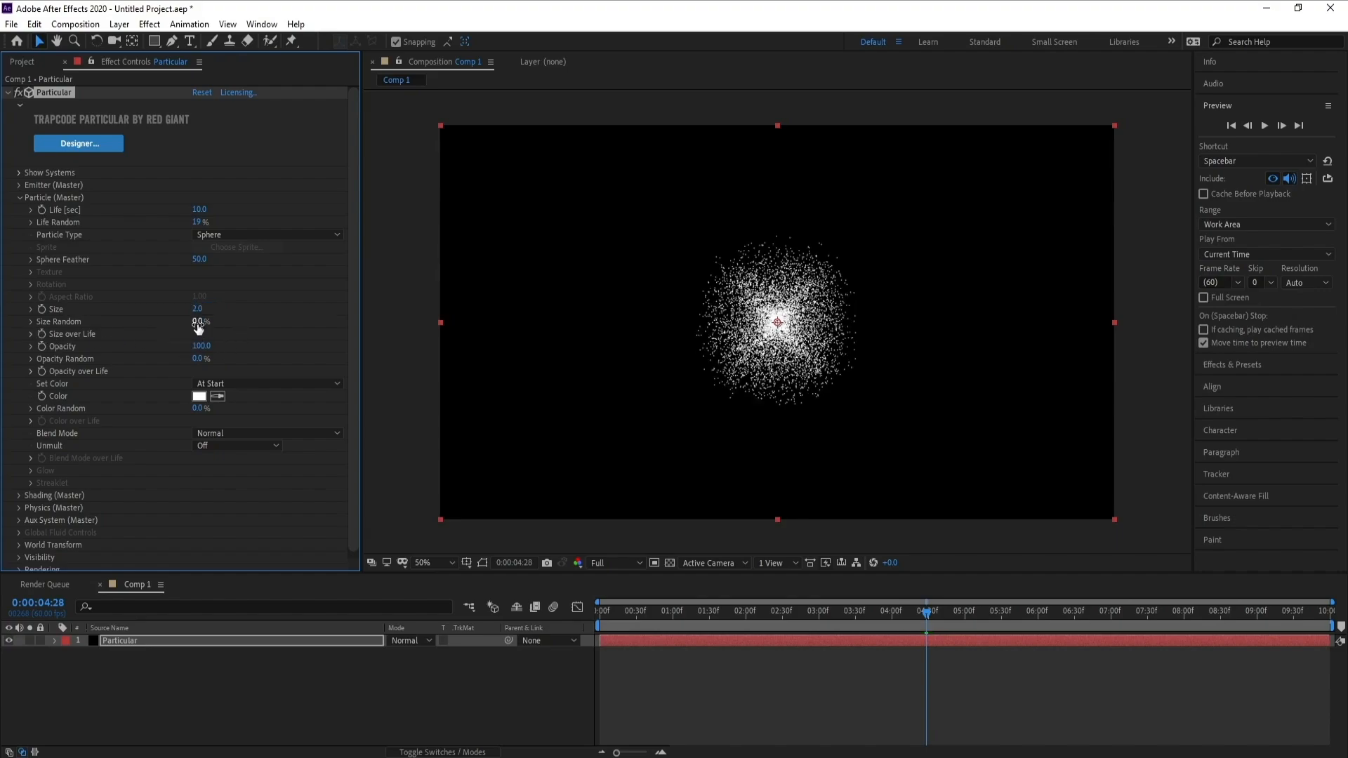
drag(199, 321, 250, 328)
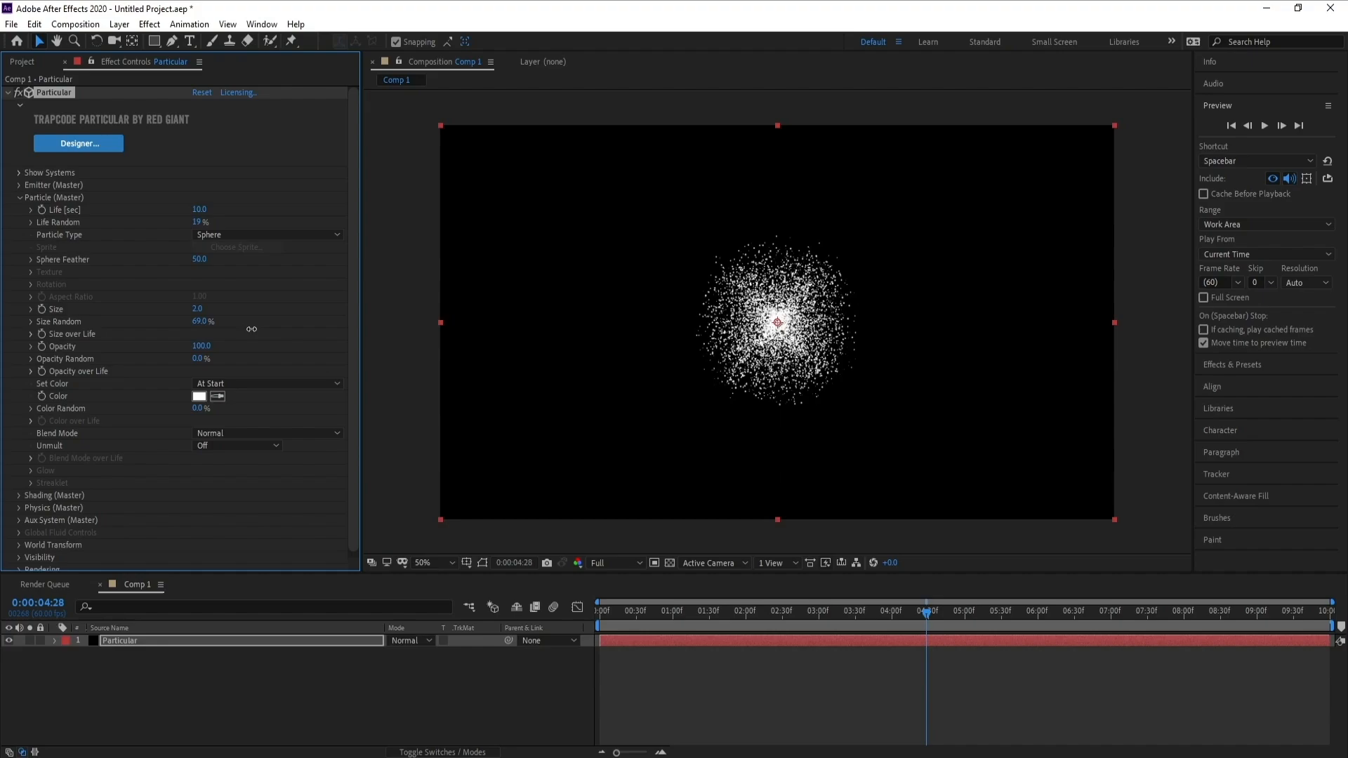
key(space)
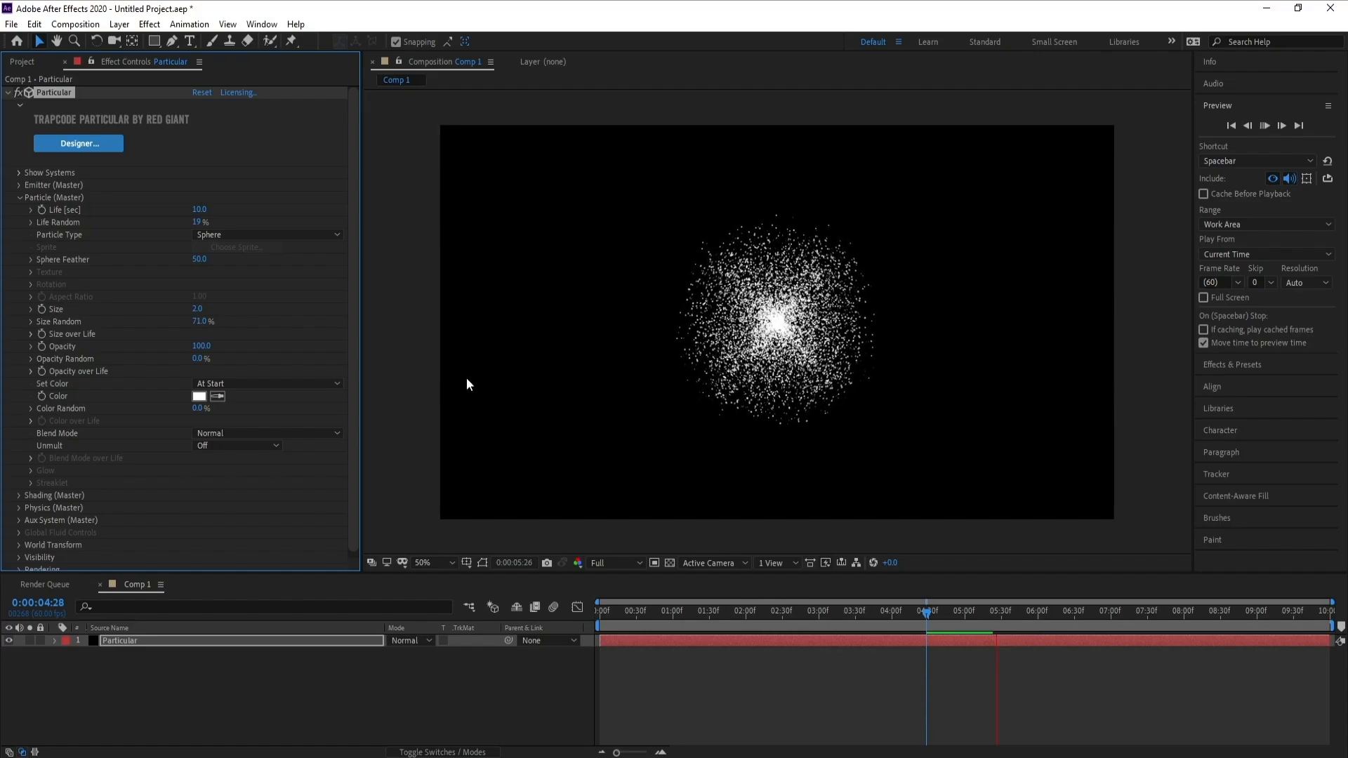
key(space)
Apply the triangular fade-in, fade-out preset to Opacity over Life and scrub to 0:00:09:42 to check it
scroll(354, 330, down, 1)
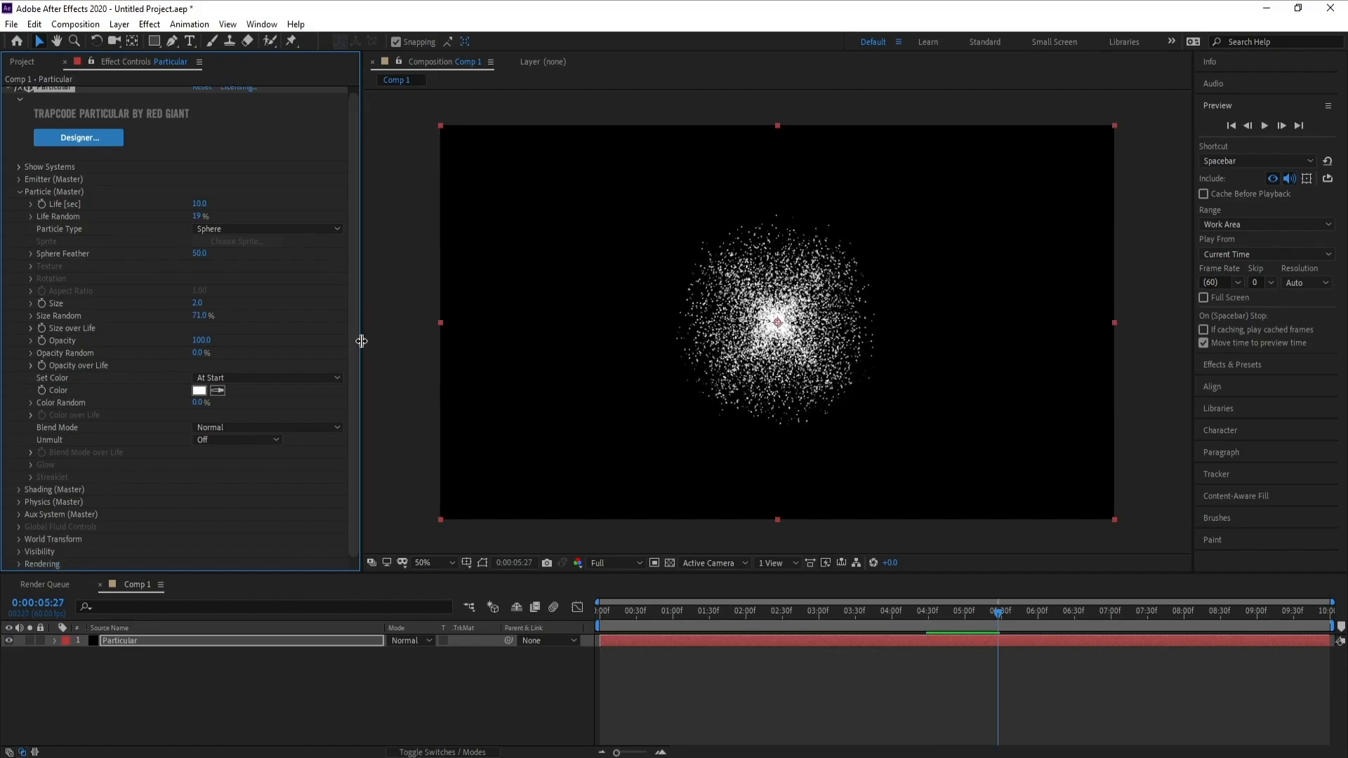
click(31, 365)
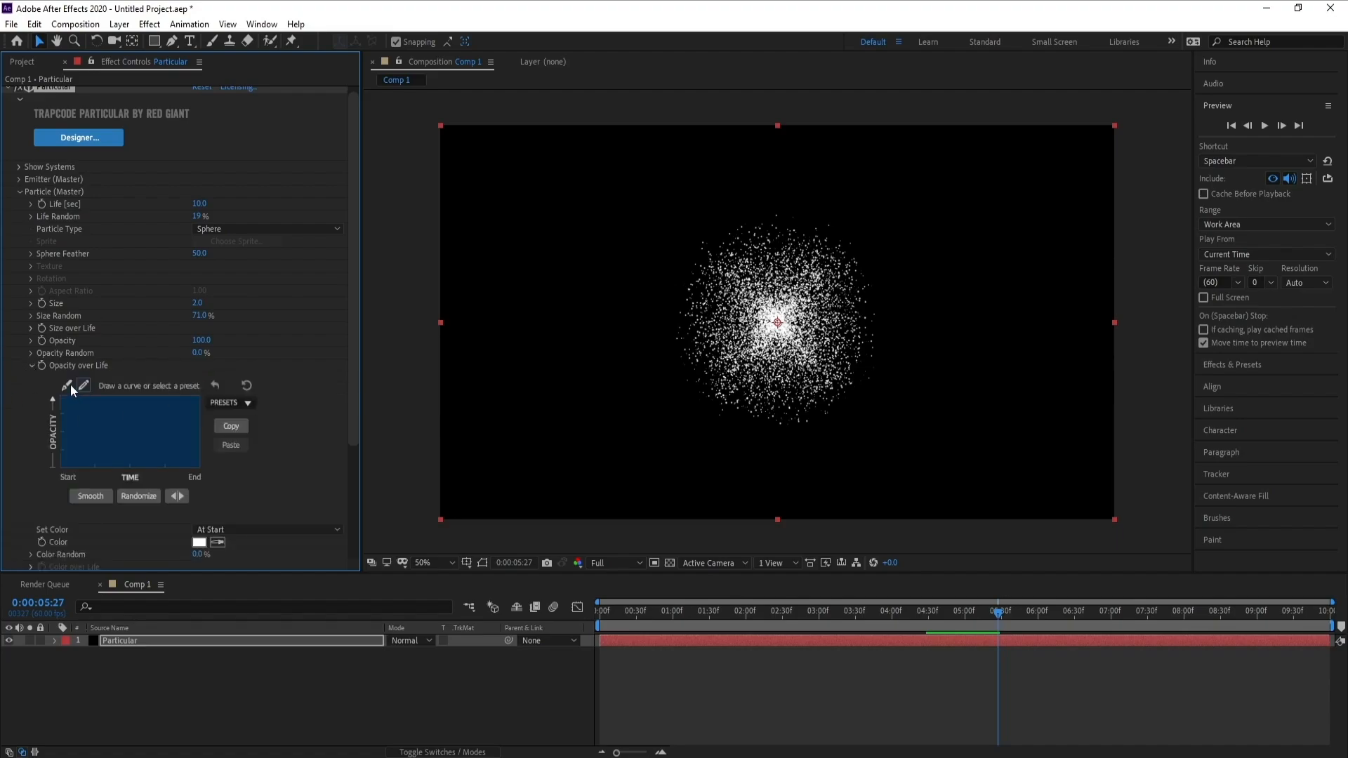
click(223, 404)
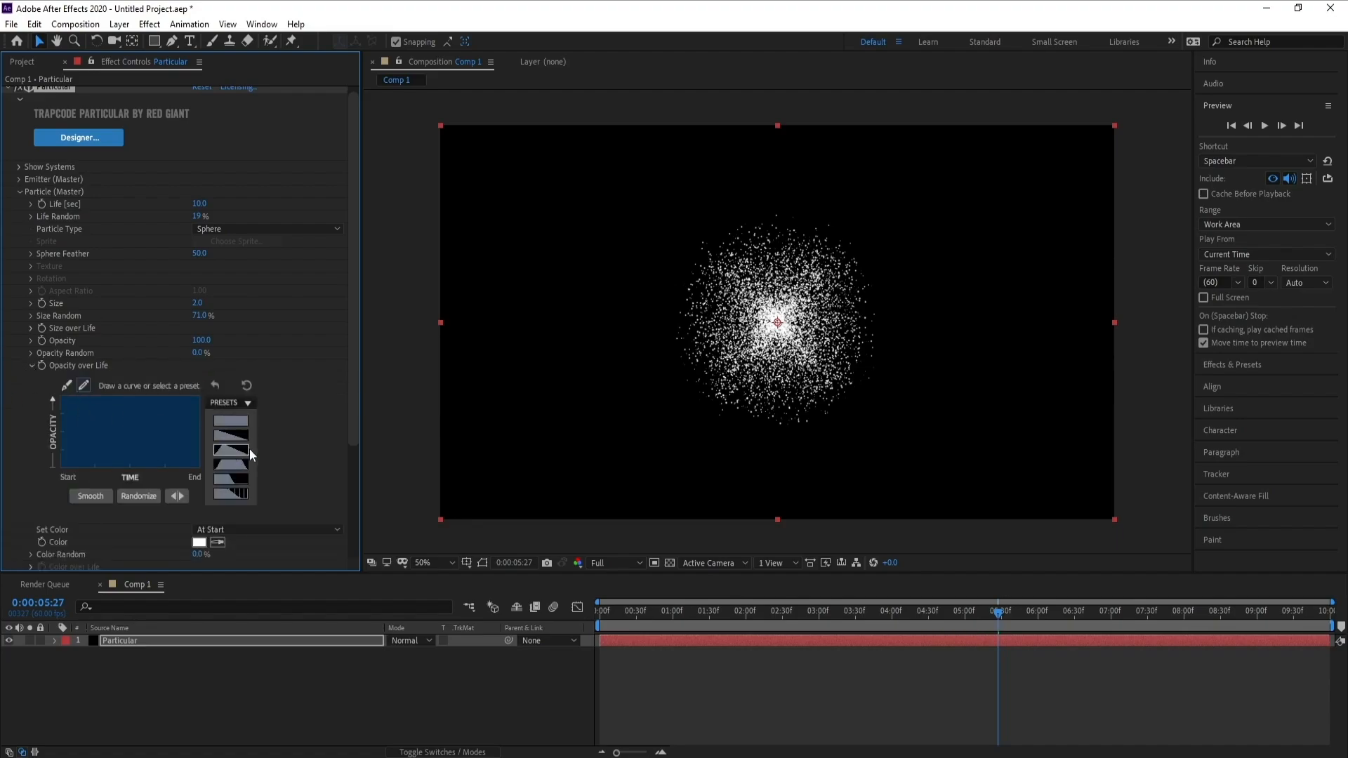
click(250, 449)
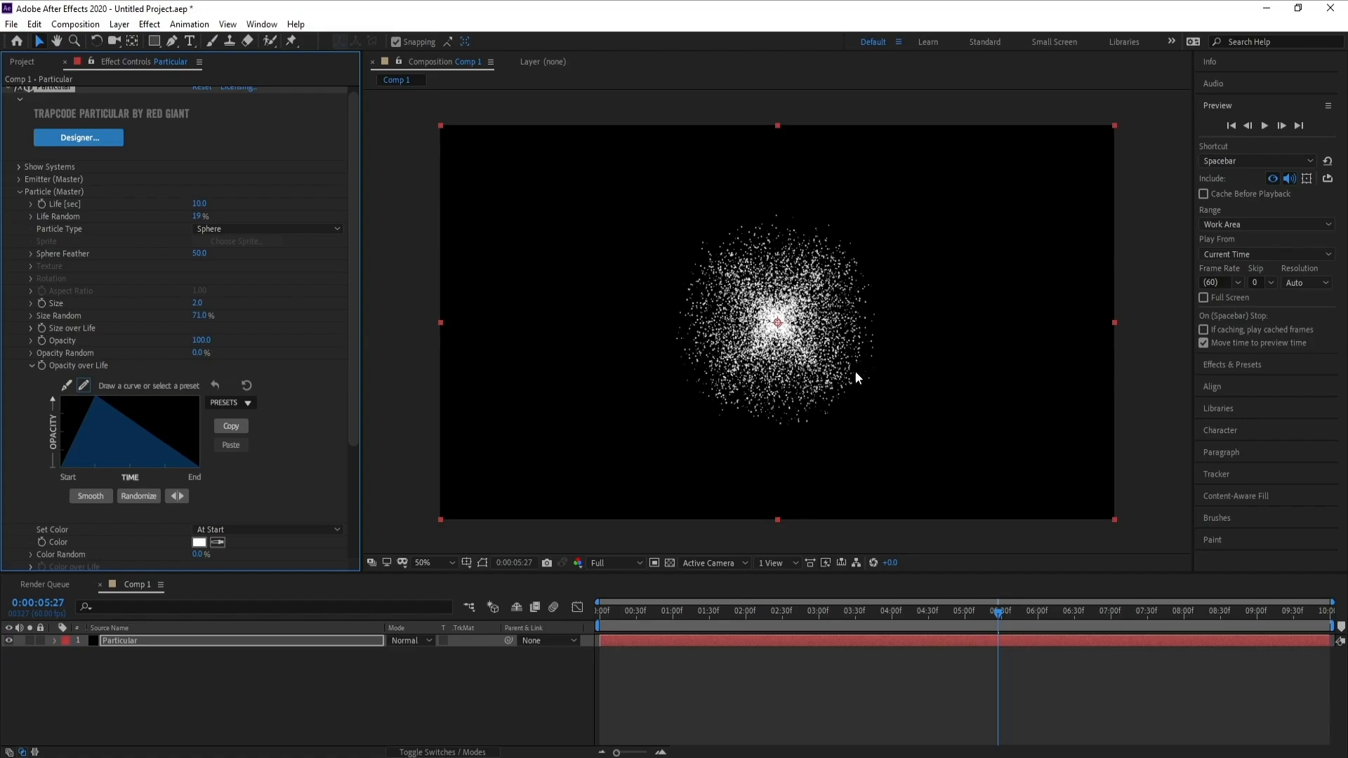
click(997, 615)
drag(998, 616, 1308, 624)
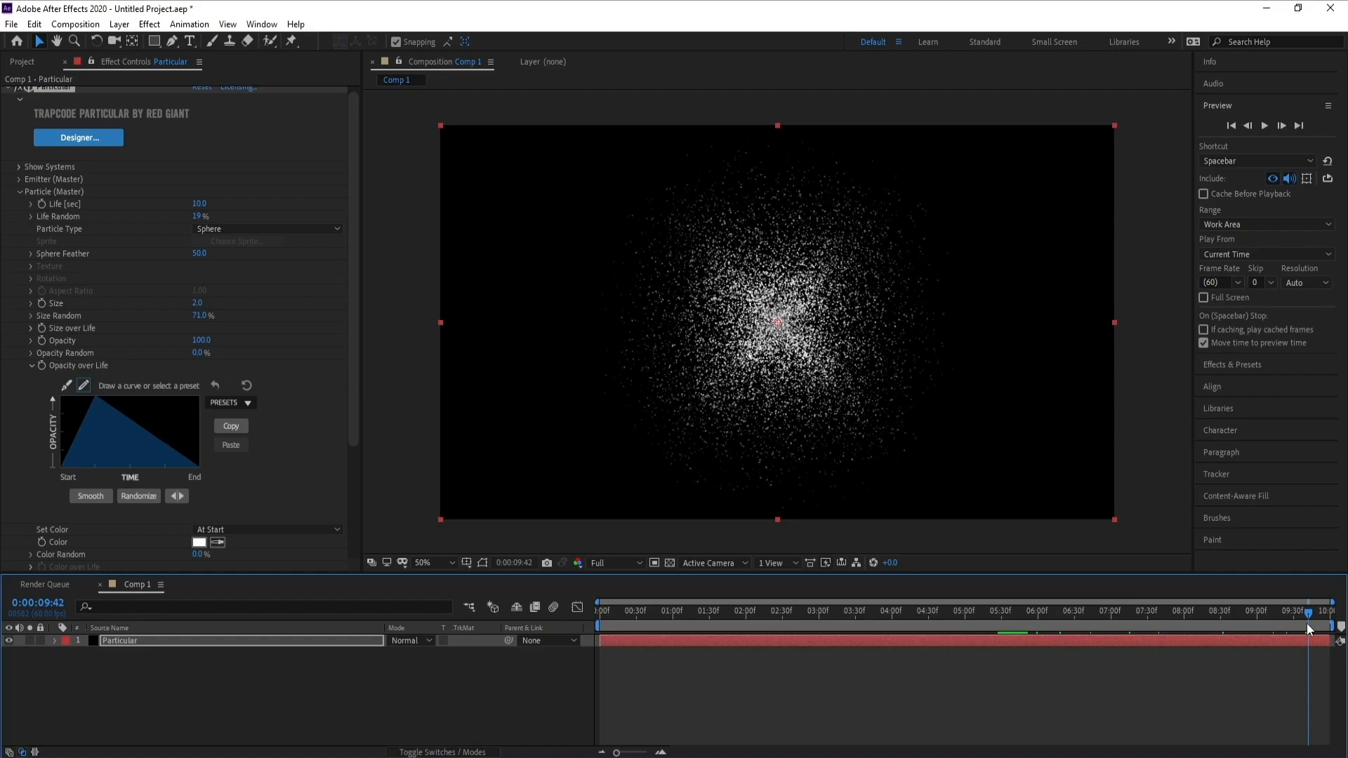
Set the Spherical Field of the Air physics to a radius of 300 and a strength of 100
drag(353, 368, 360, 496)
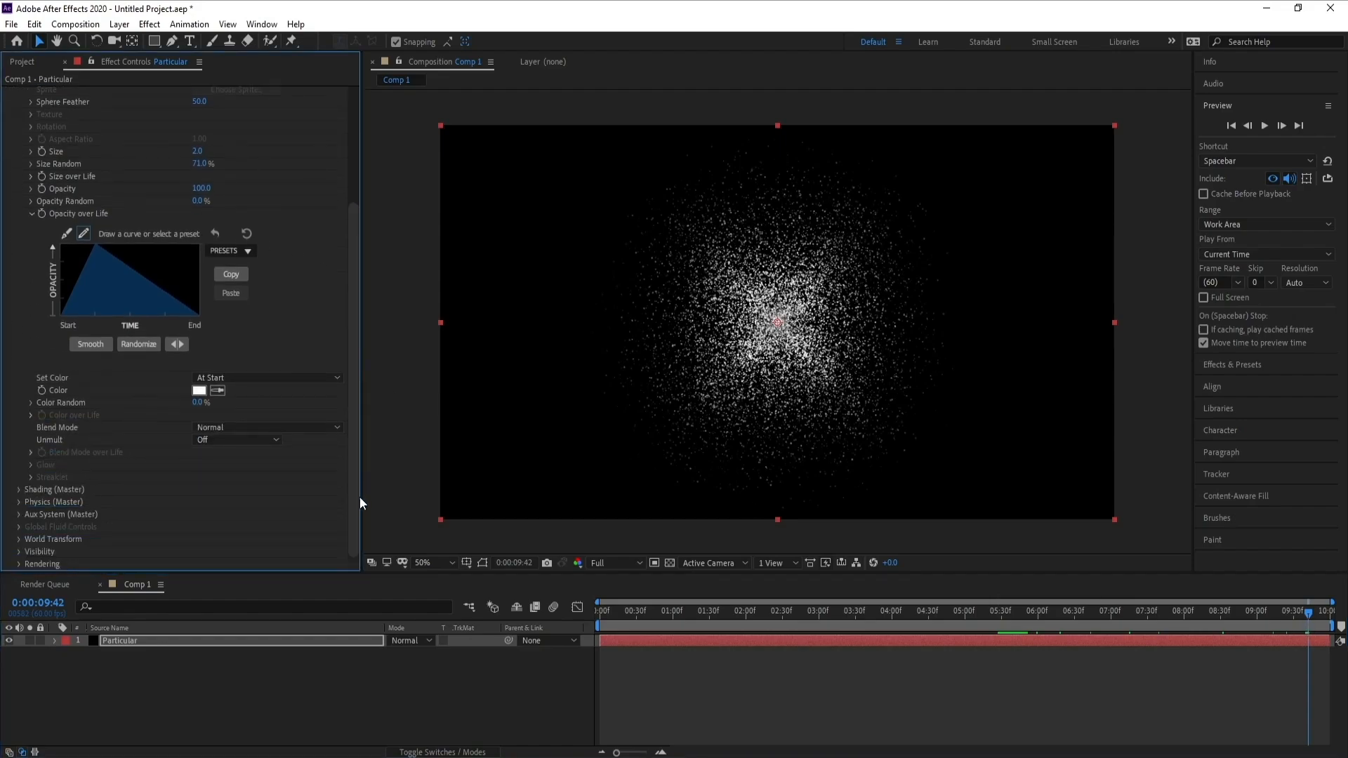
click(17, 503)
click(30, 539)
scroll(314, 398, down, 3)
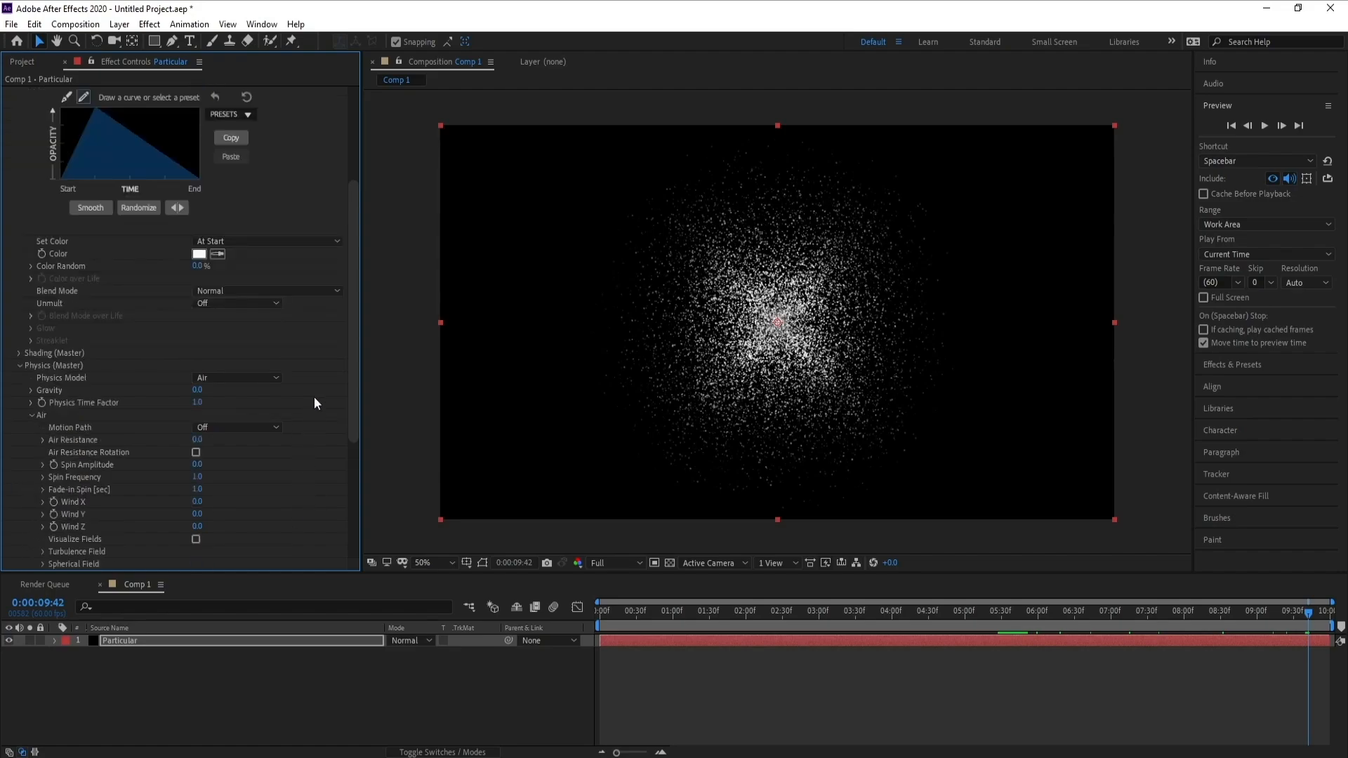
drag(351, 299, 353, 401)
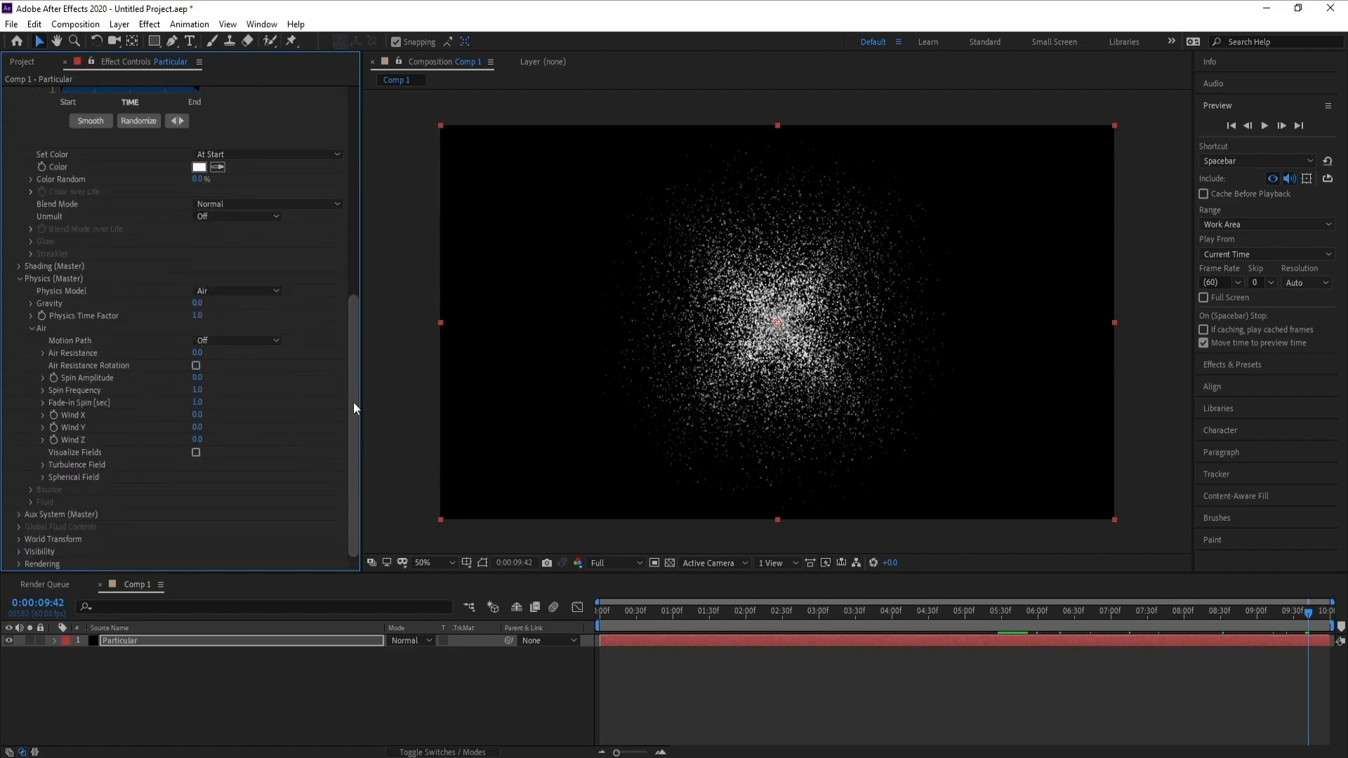
click(42, 477)
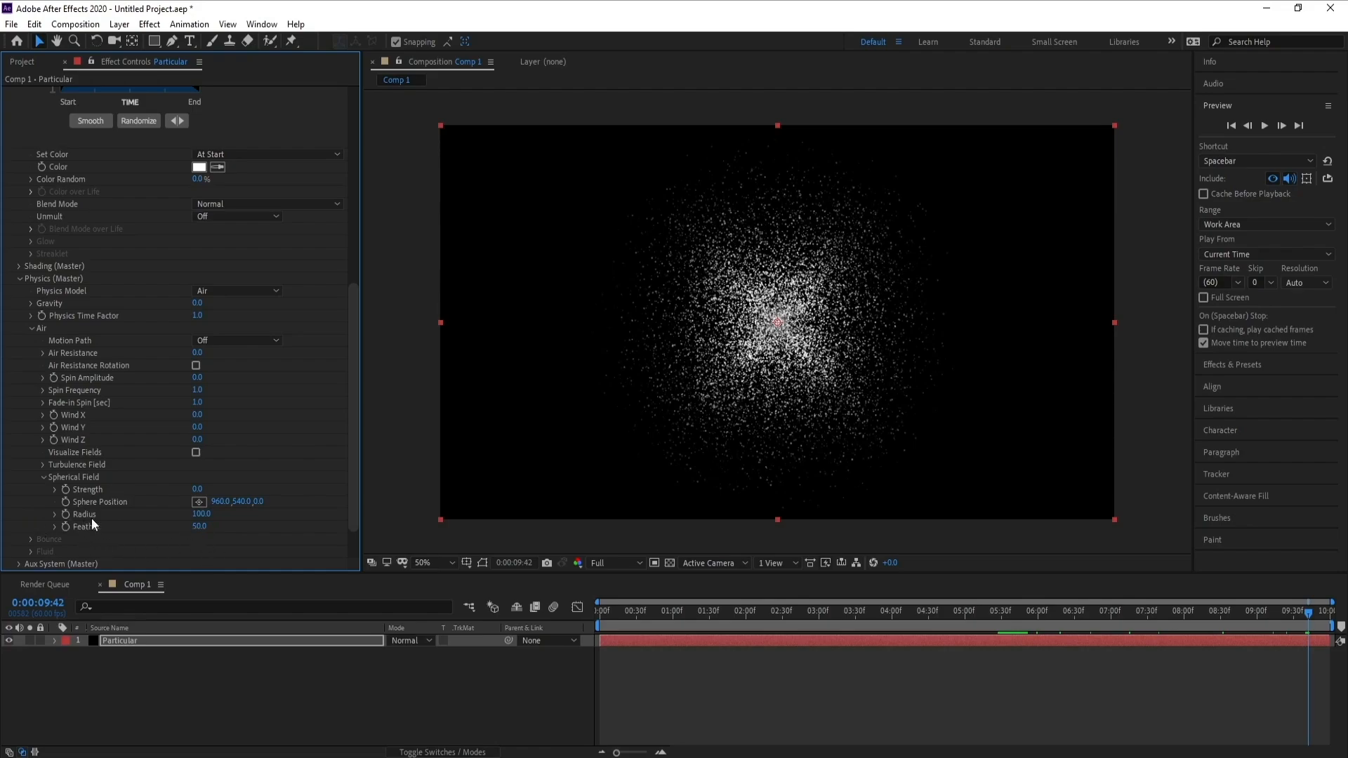
click(202, 514)
text(300)
key(Return)
click(198, 489)
text(100)
key(Return)
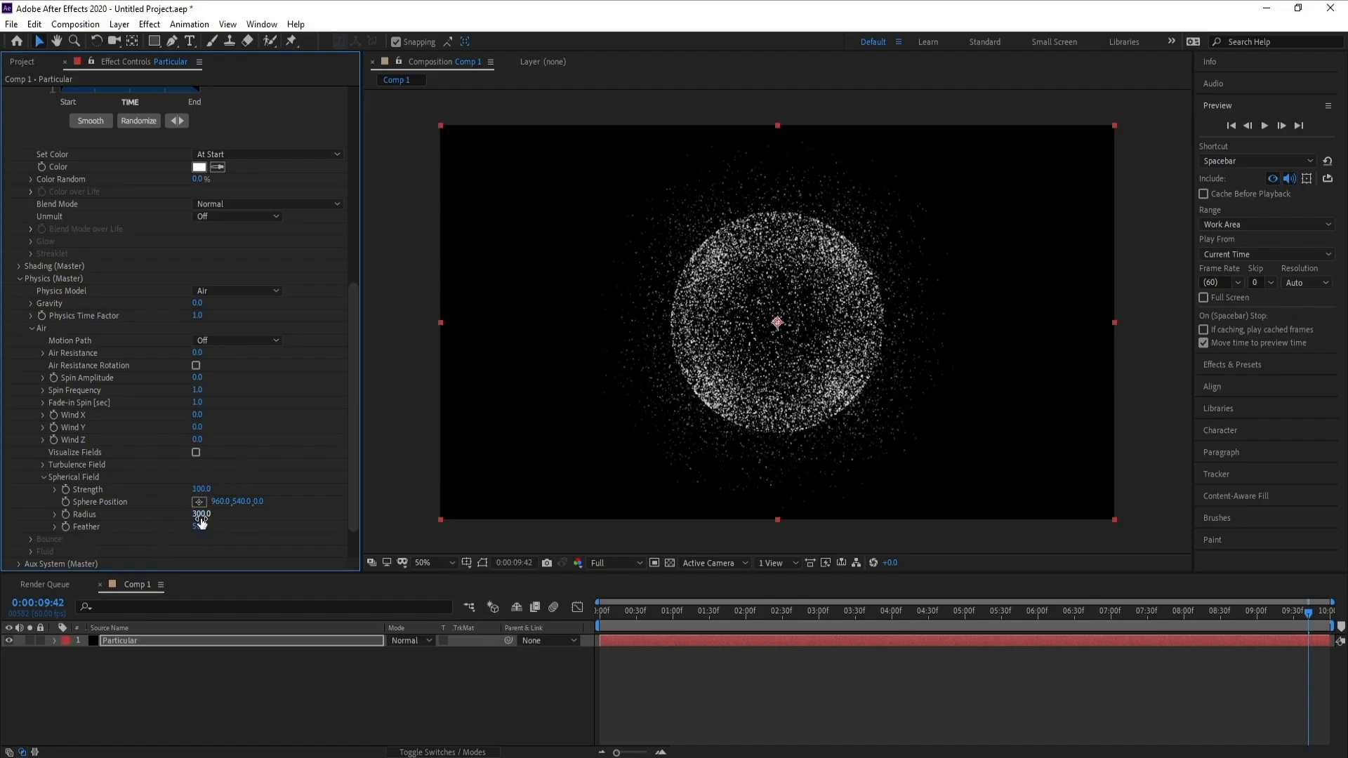
Enlarge the spherical field's radius to 520 and scrub the animation to its end at 0:00:09:59
drag(201, 522, 219, 519)
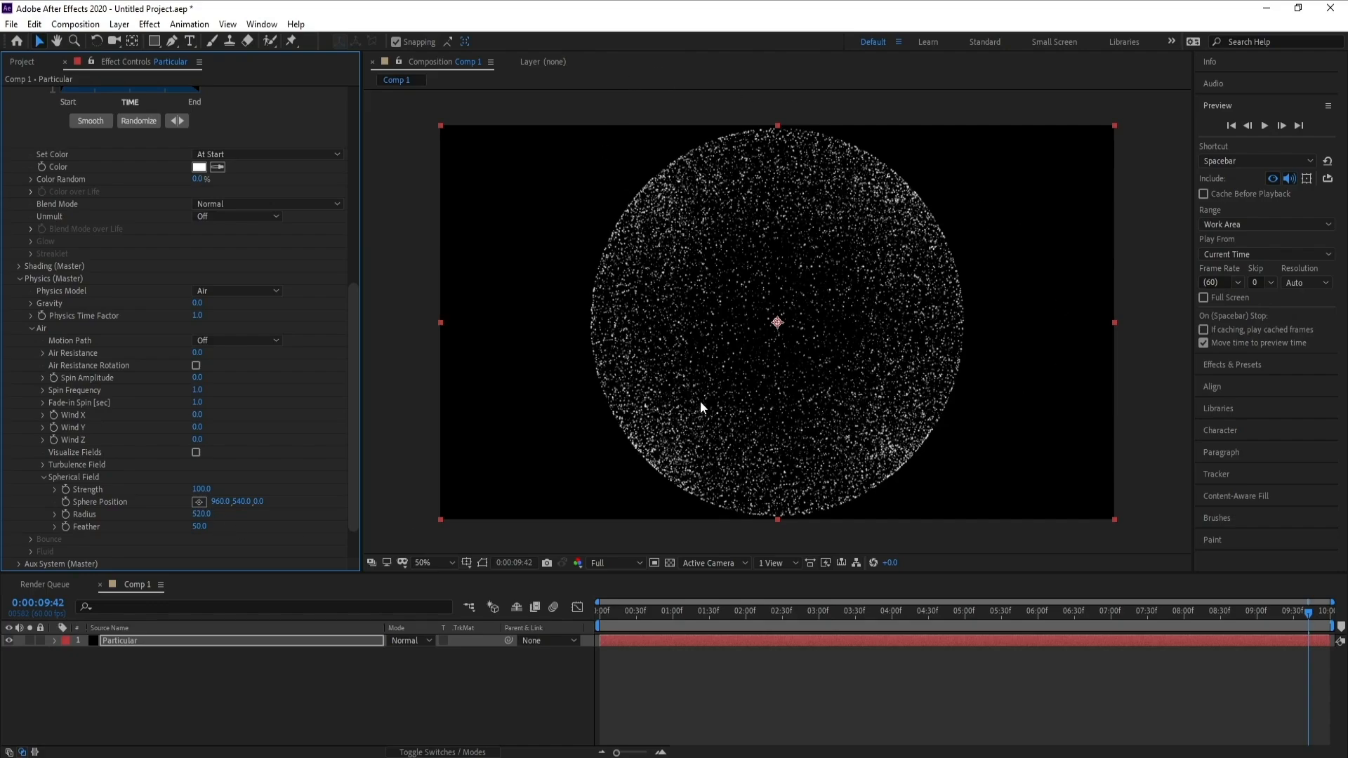
drag(1016, 621, 1340, 629)
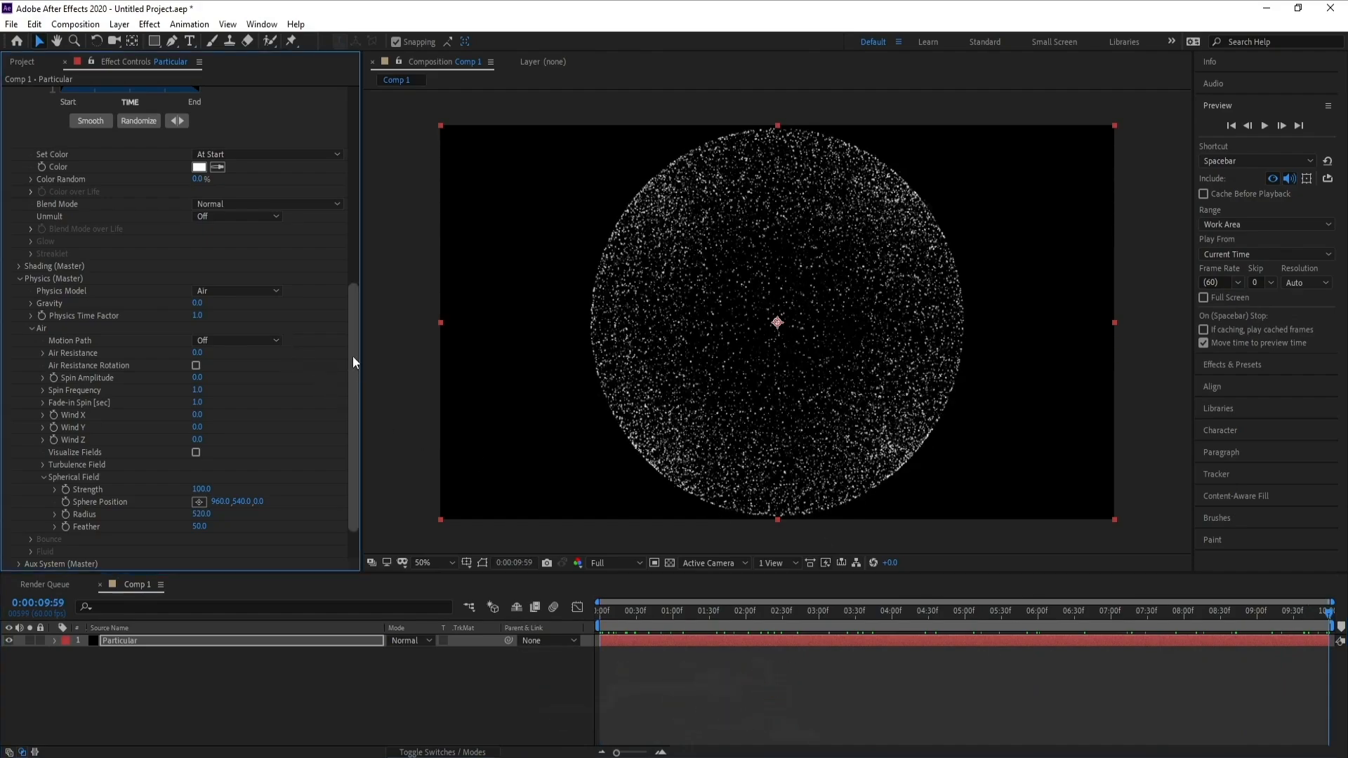
Set the particles' Set Color option to Over Life
drag(352, 356, 376, 187)
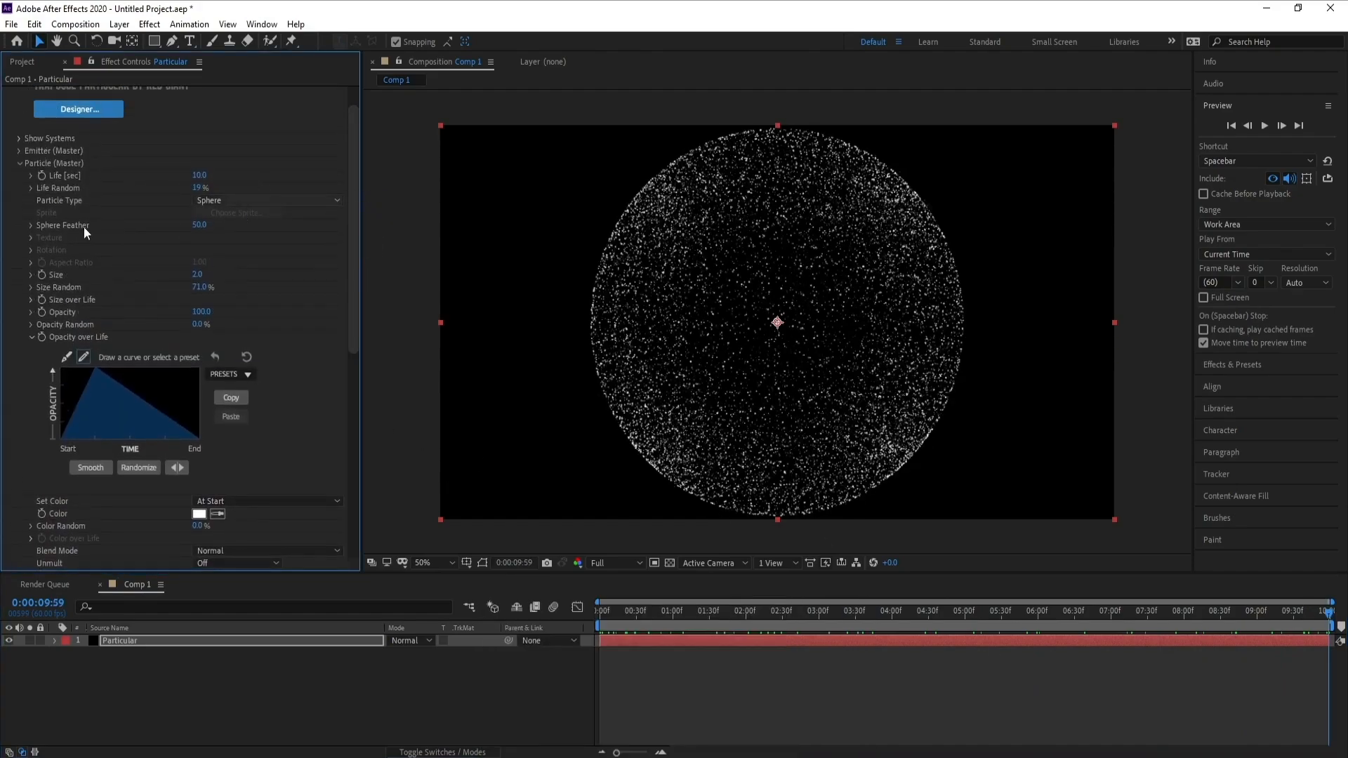
click(18, 163)
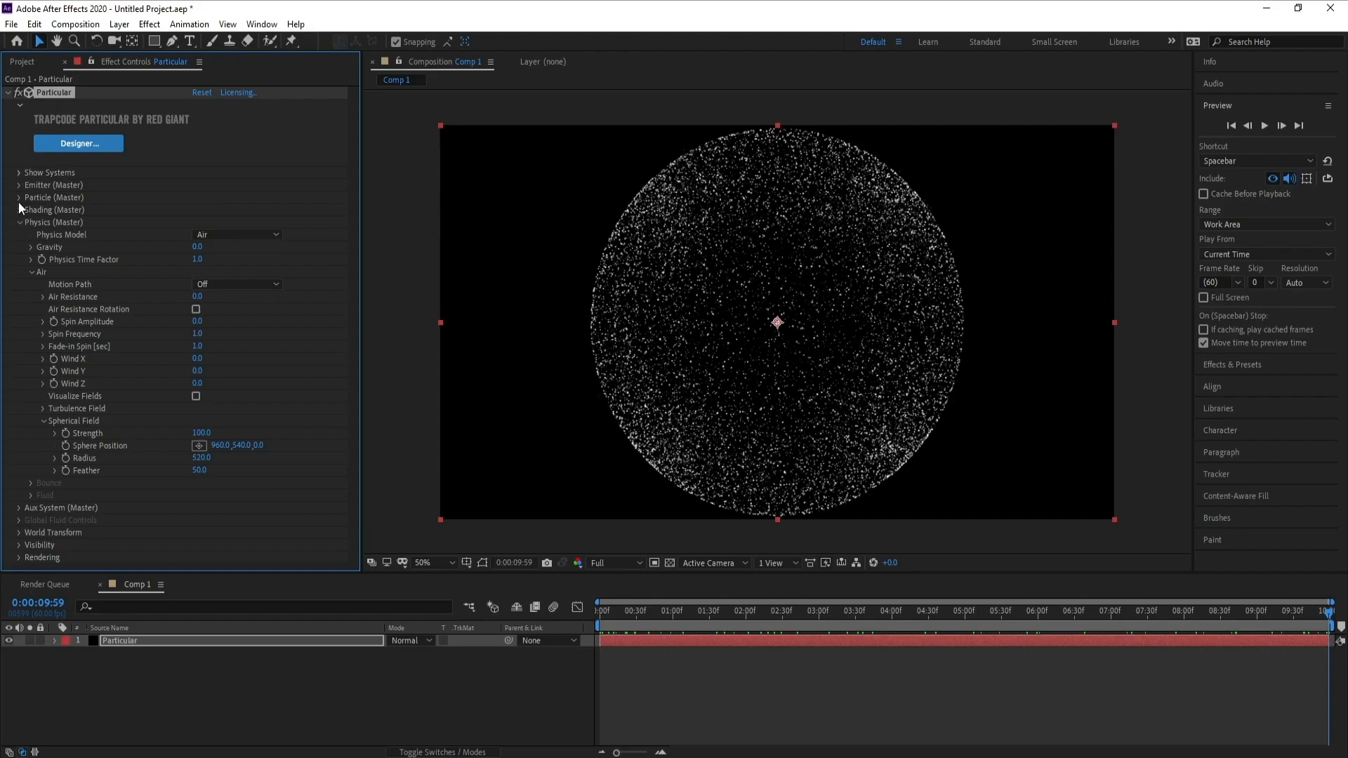
click(18, 198)
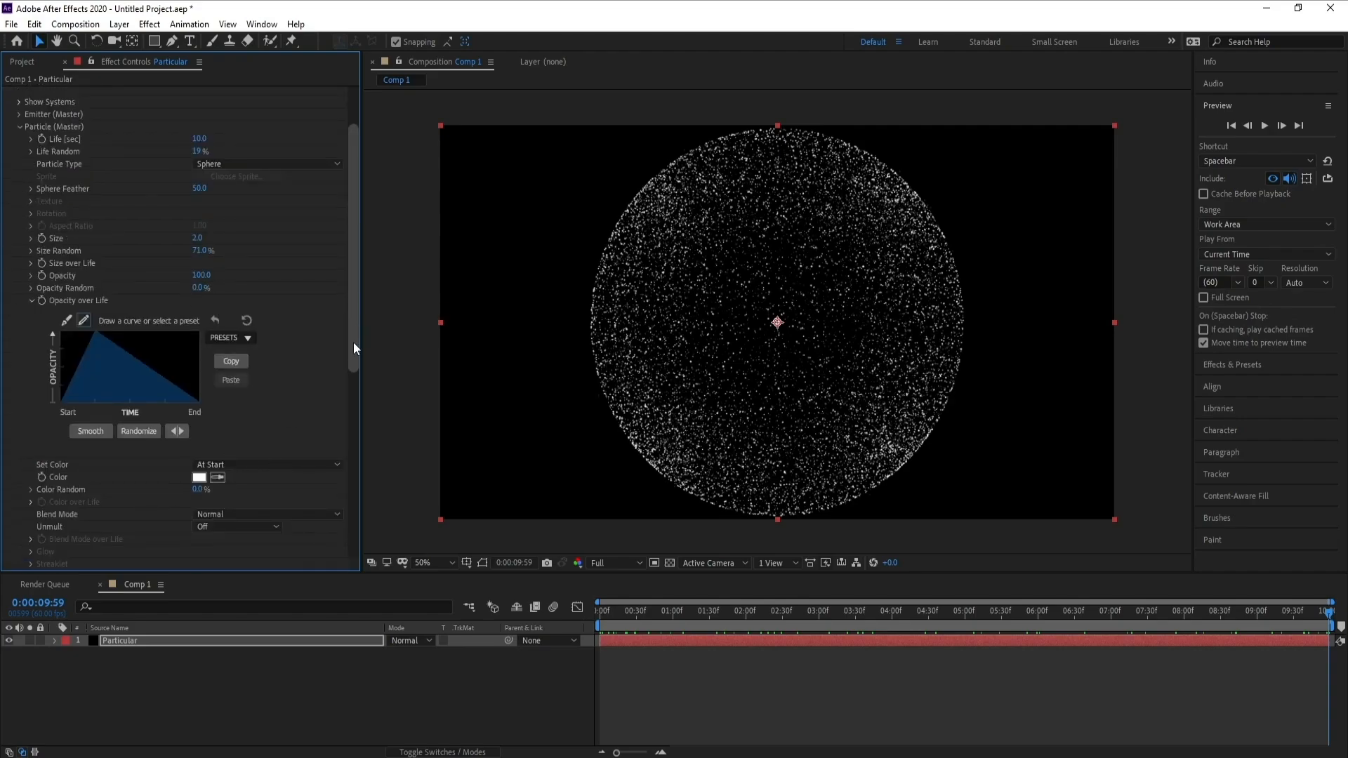
scroll(353, 343, down, 3)
click(251, 395)
click(292, 424)
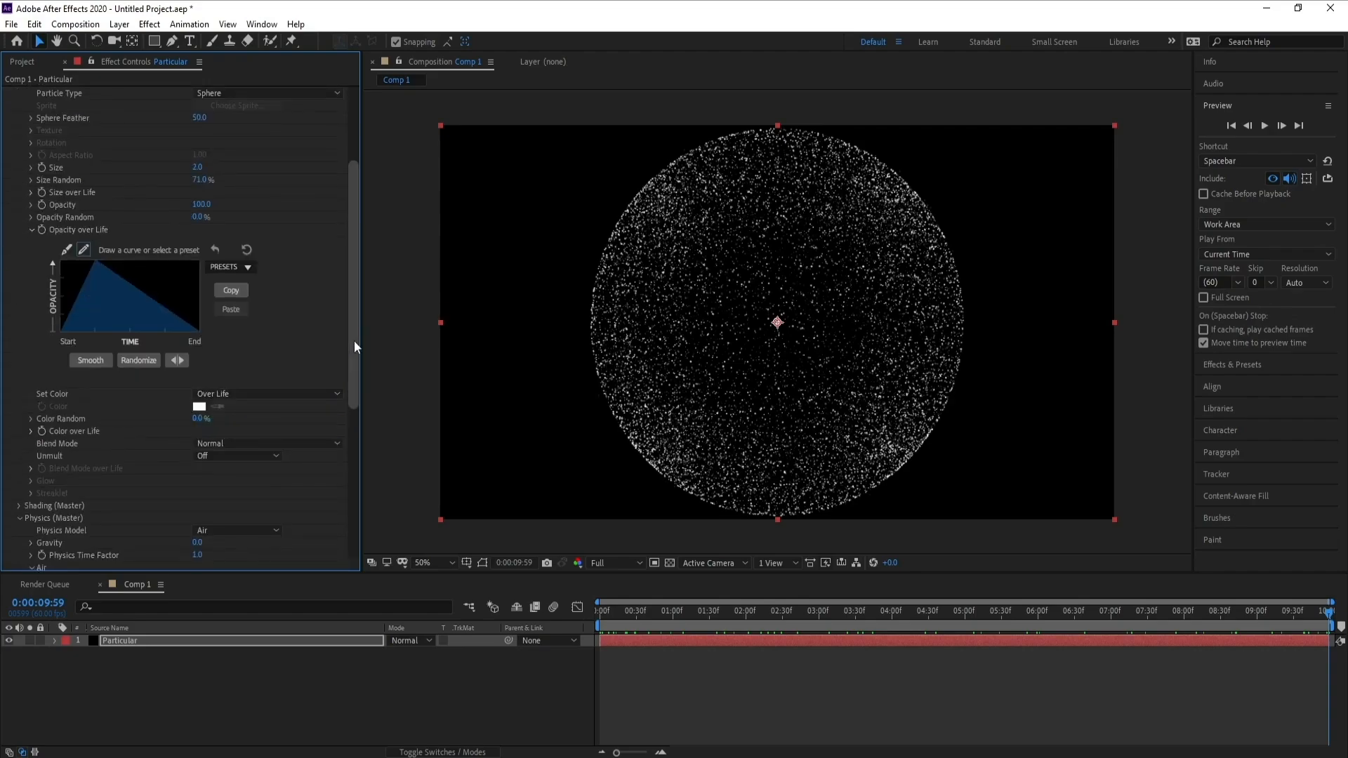
Randomize the Color over Life ramp repeatedly until it runs from magenta through blue to turquoise
drag(354, 342, 353, 381)
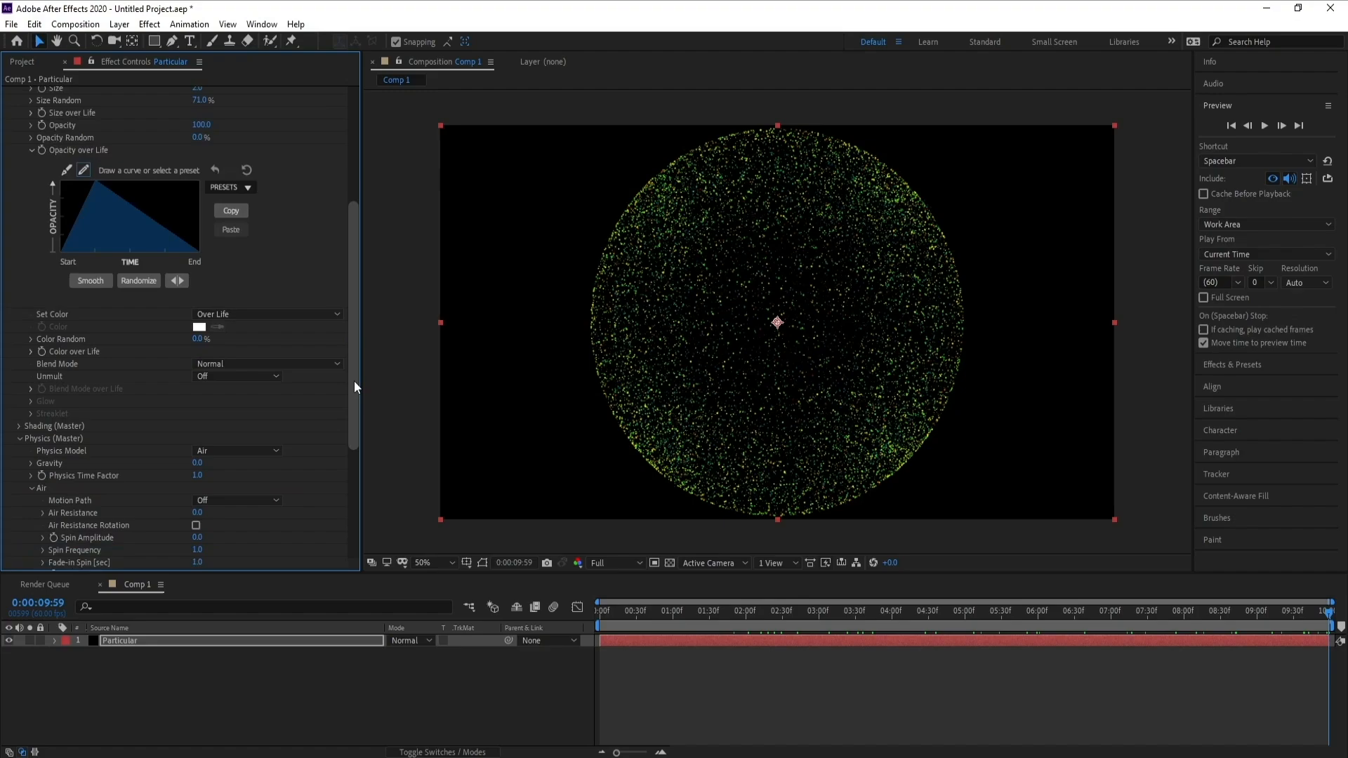
click(33, 351)
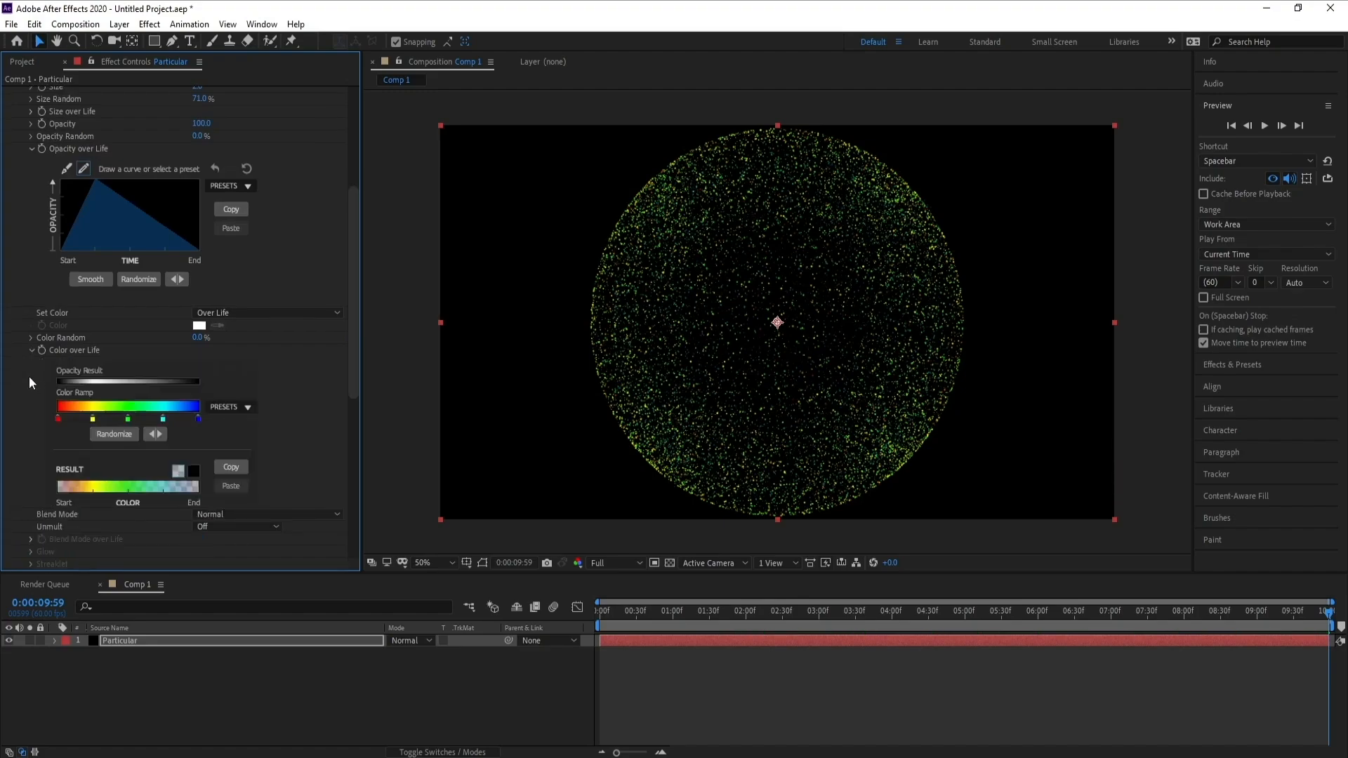
click(104, 435)
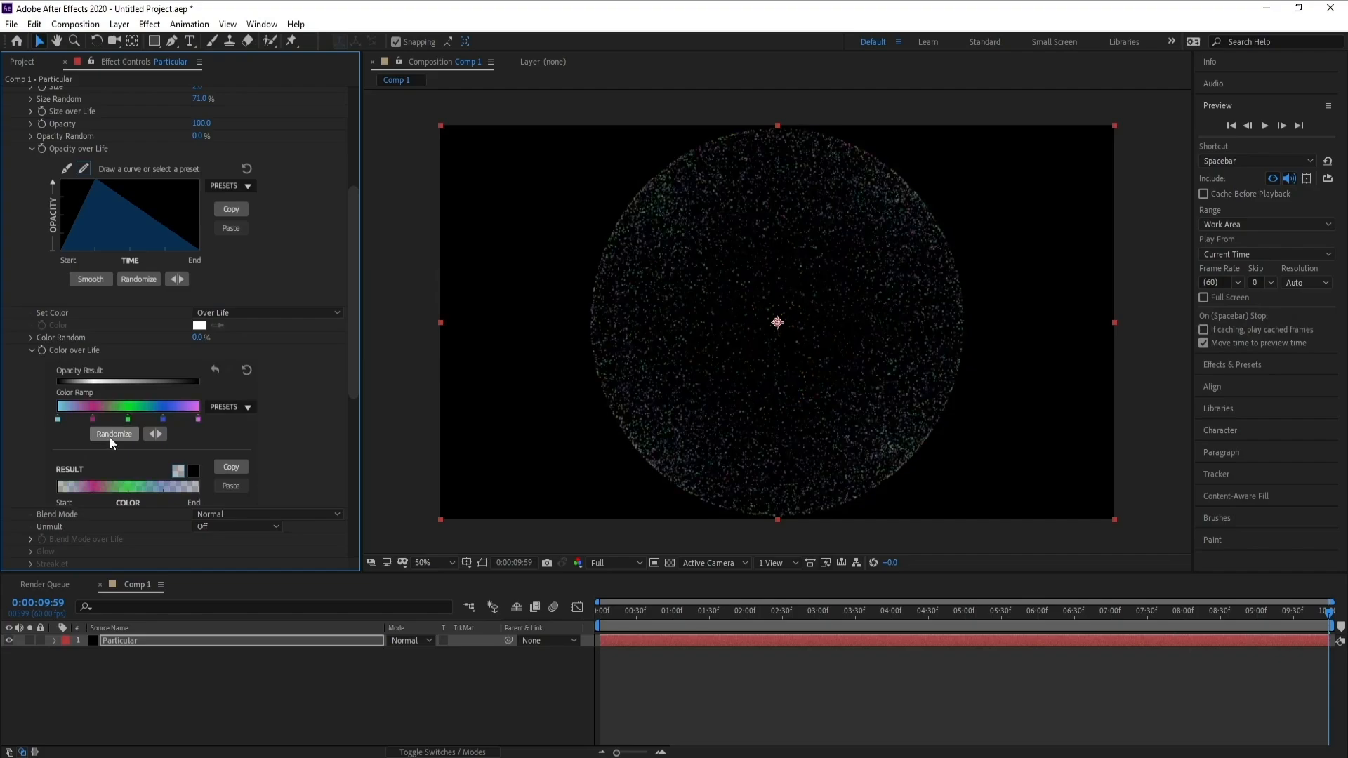
click(110, 437)
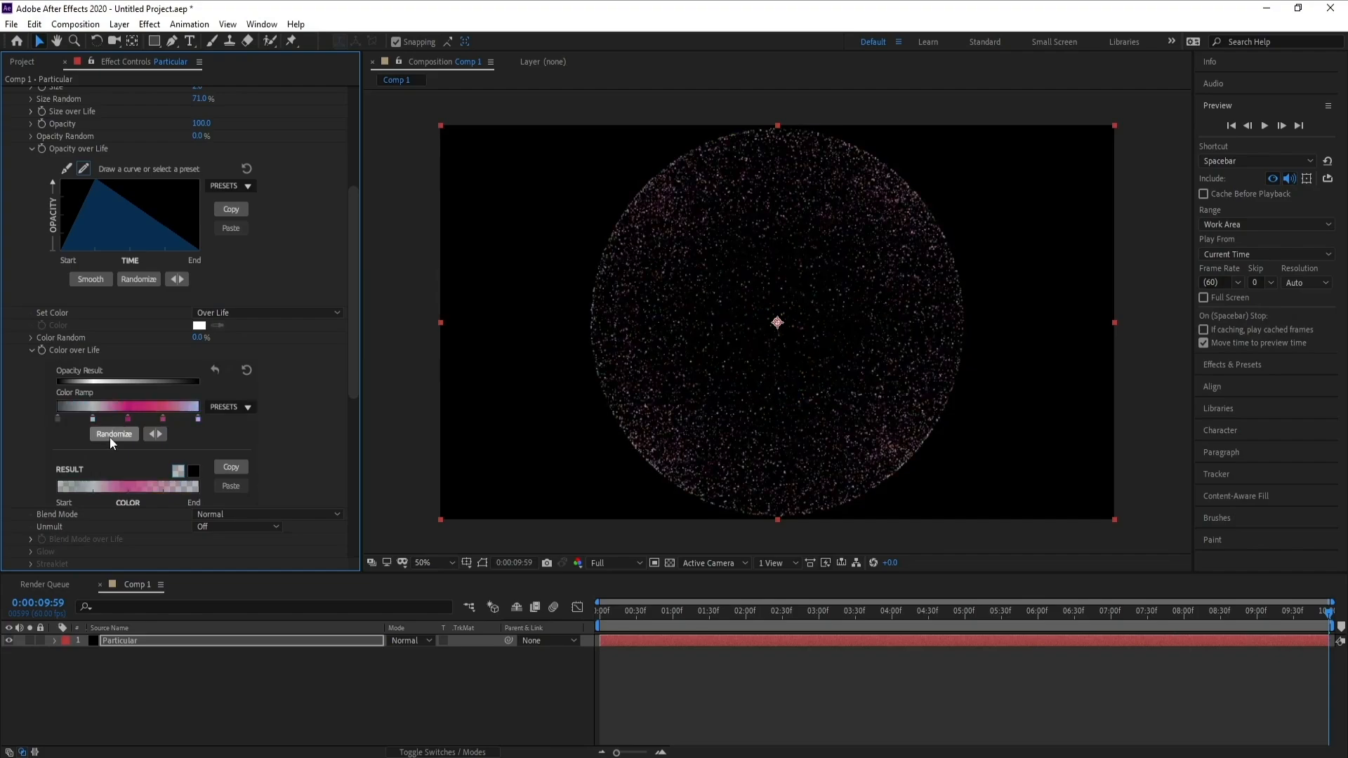
click(110, 436)
click(111, 435)
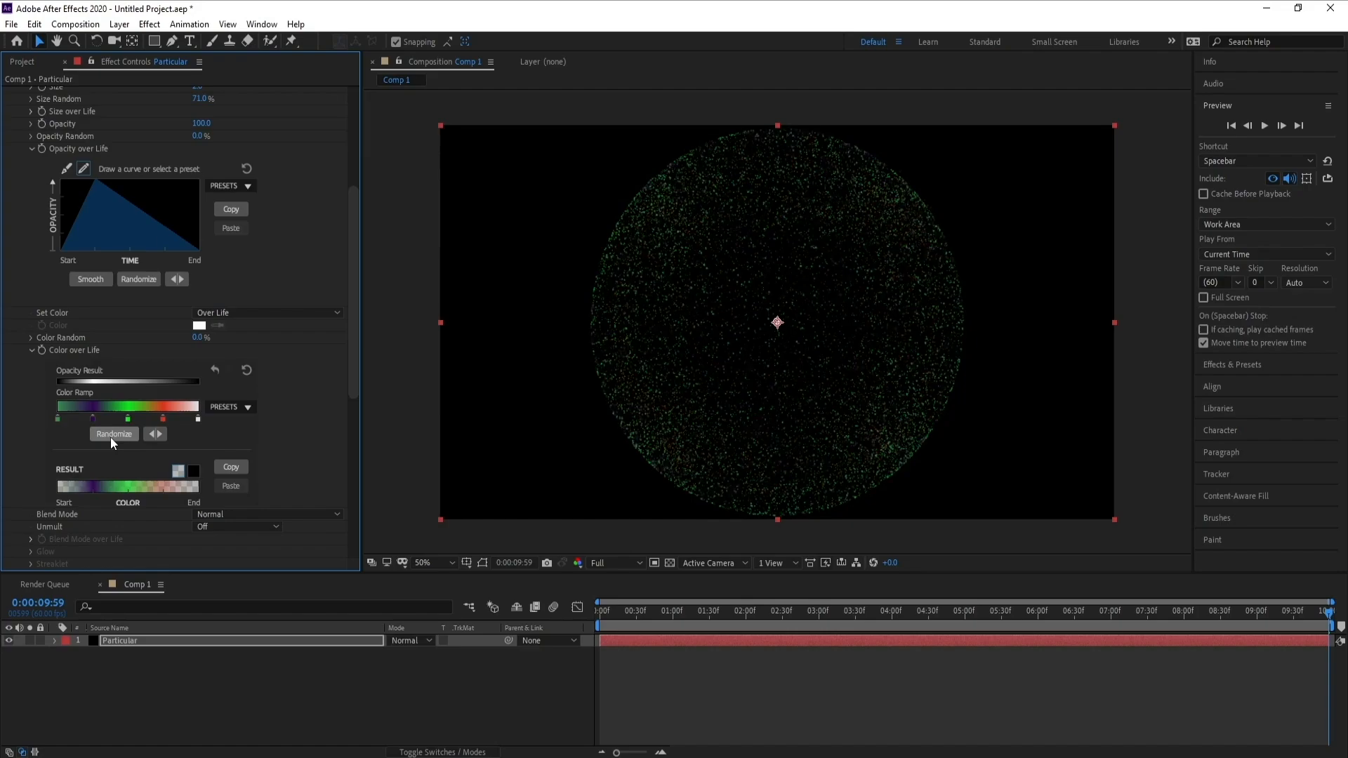
click(111, 435)
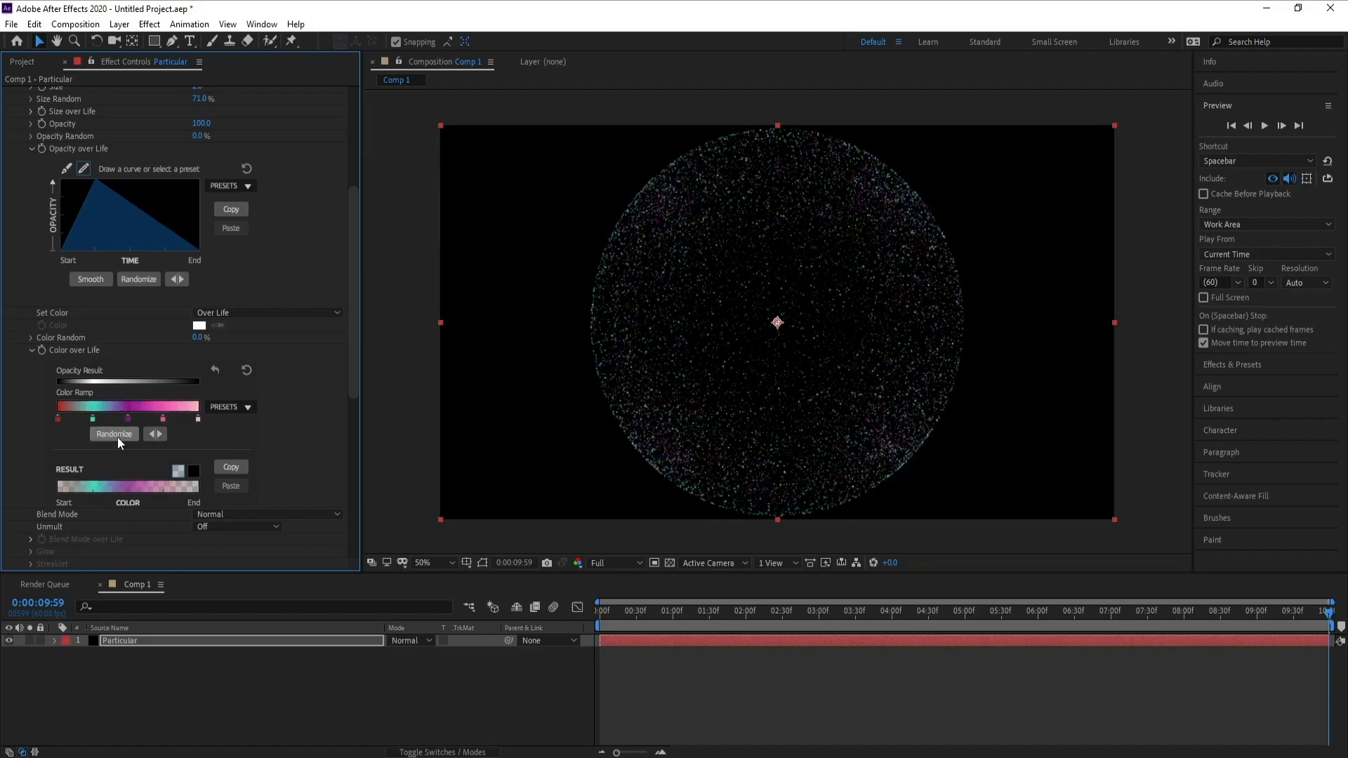
click(116, 436)
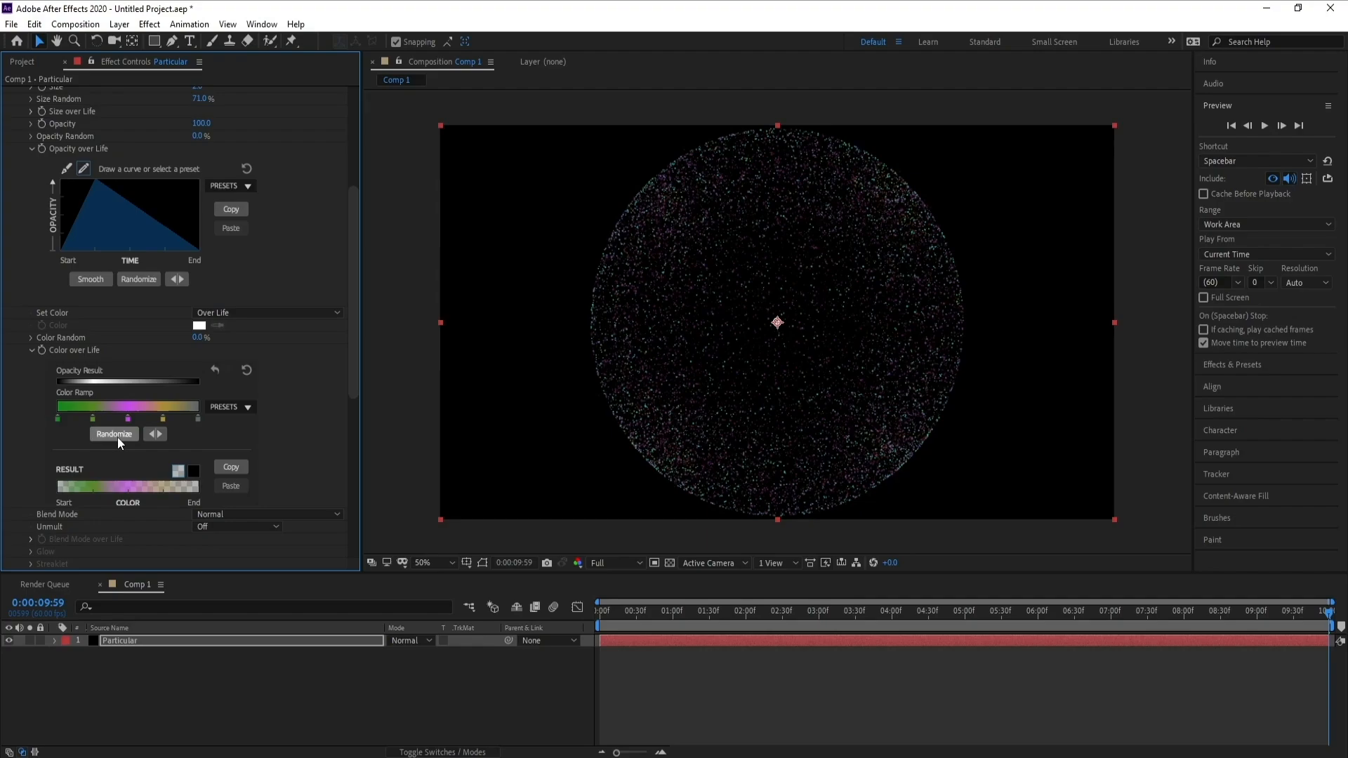
click(117, 436)
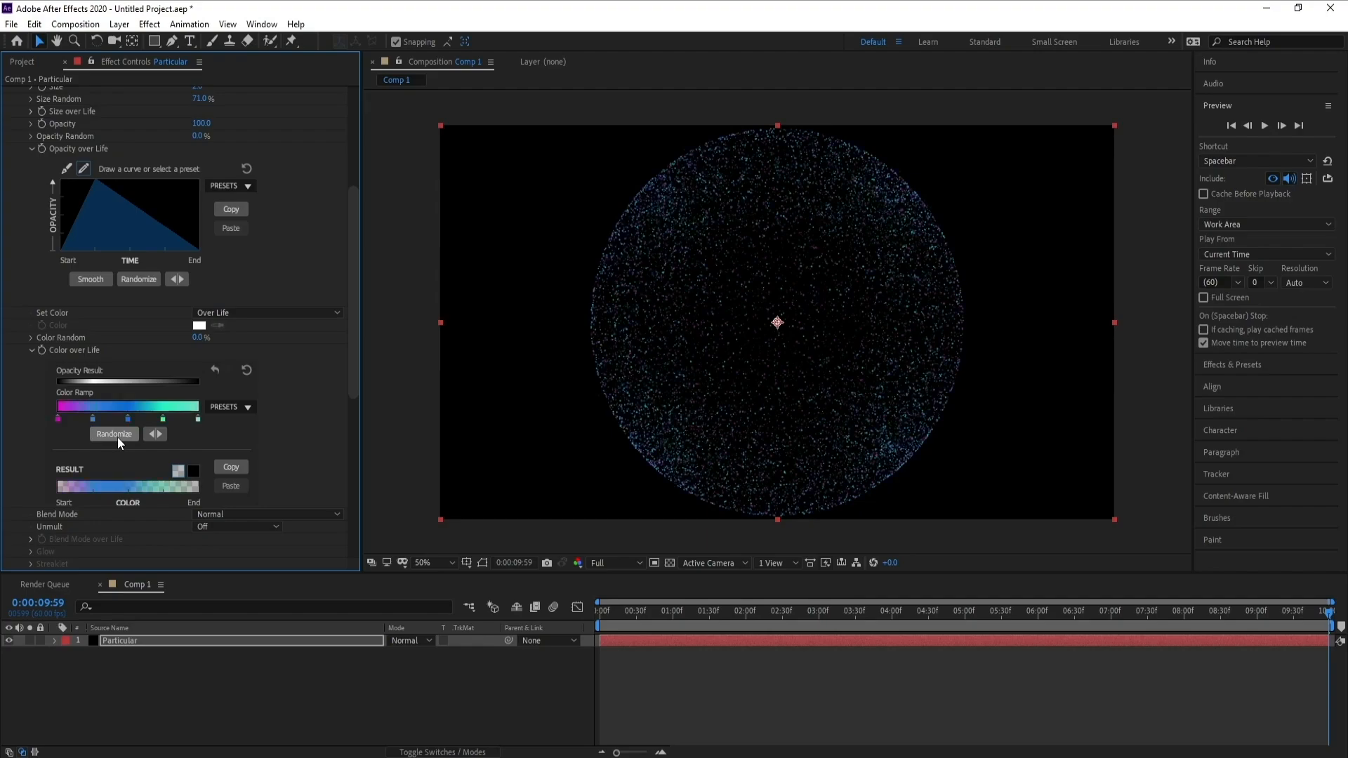
Recolor the first Color over Life stop to purple and the fourth stop to magenta, and scrub the animation to 0:00:09:36
double_click(58, 419)
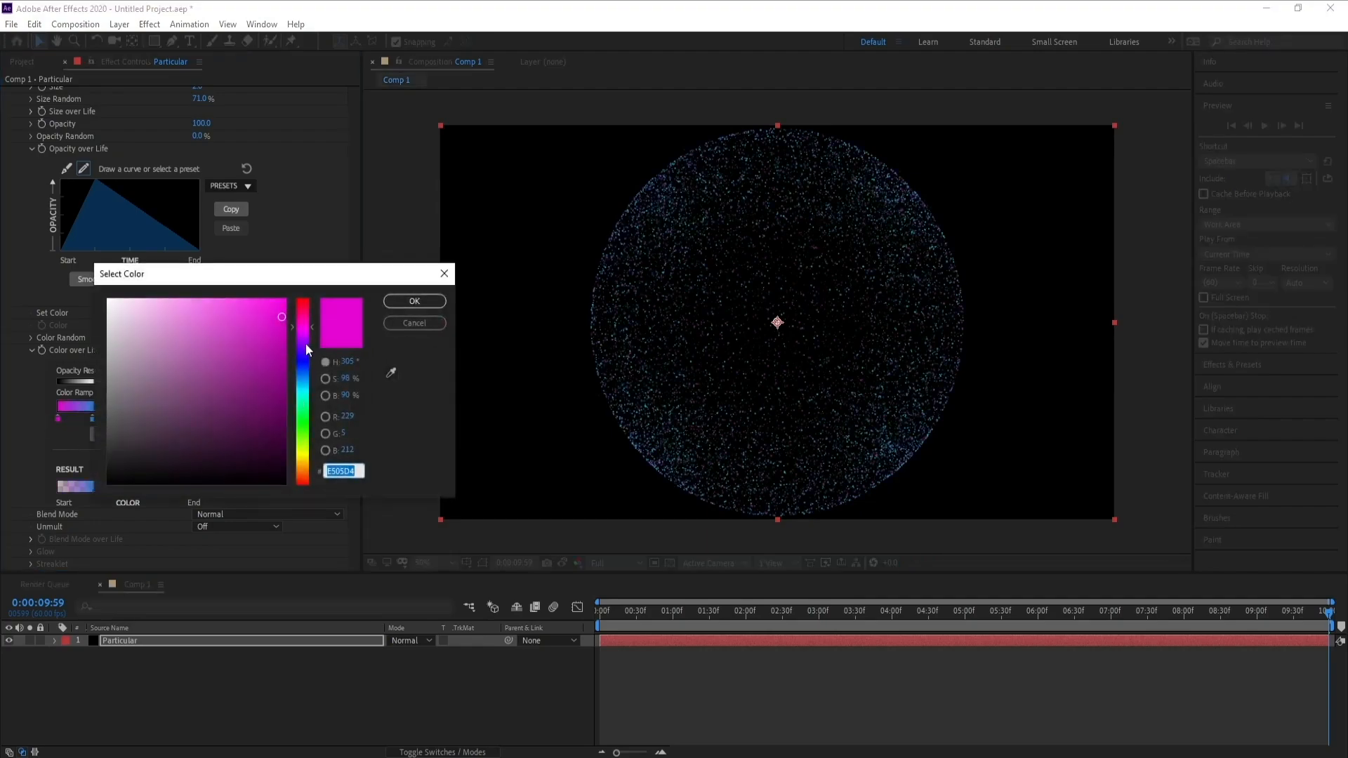
drag(307, 335, 297, 290)
click(414, 300)
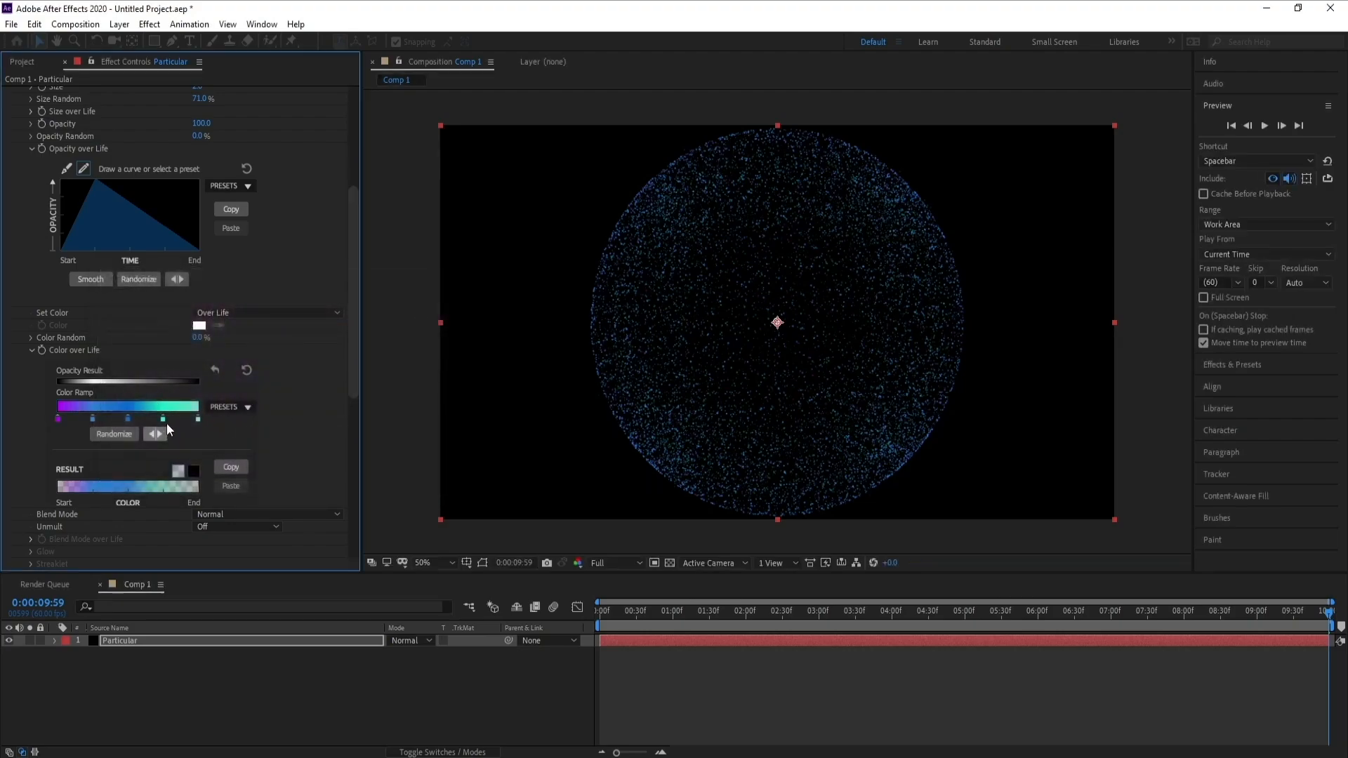
double_click(163, 419)
drag(304, 337, 305, 330)
click(414, 300)
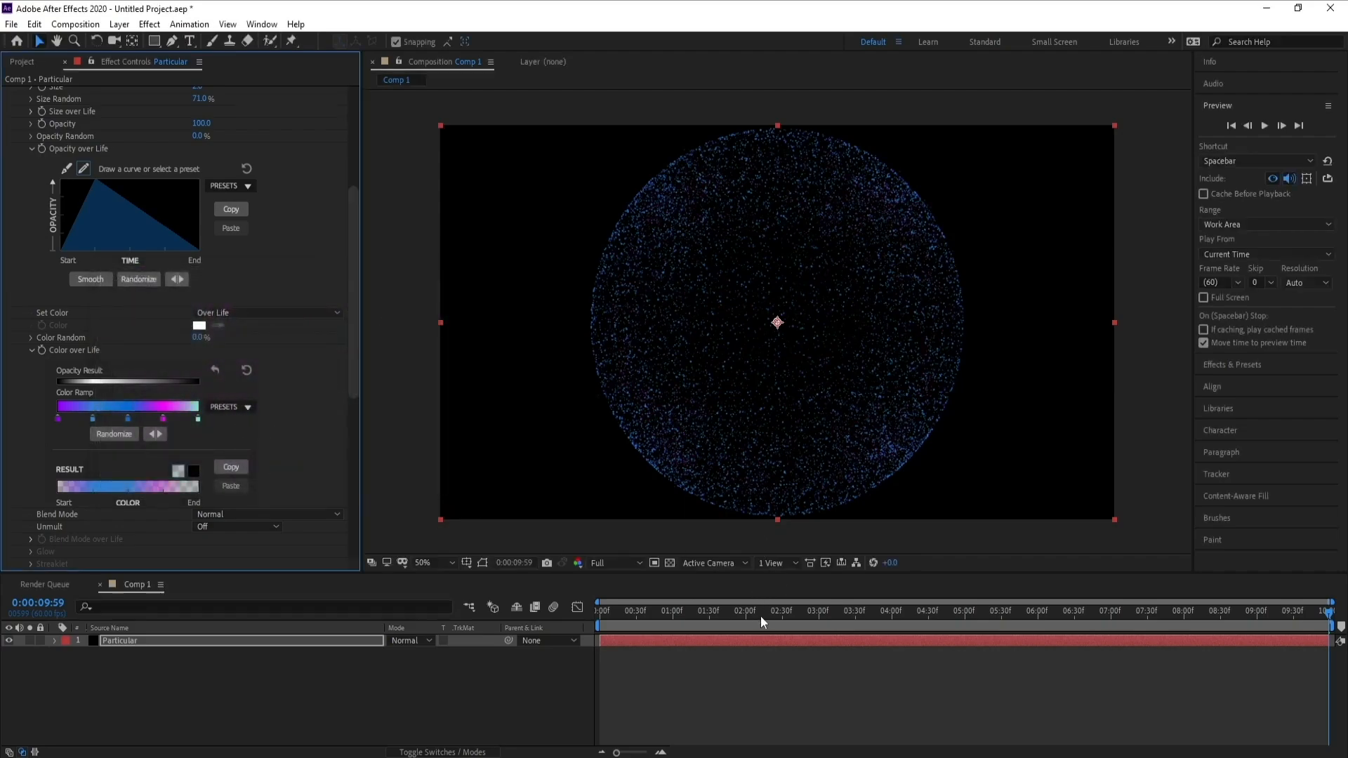
drag(761, 617, 1300, 611)
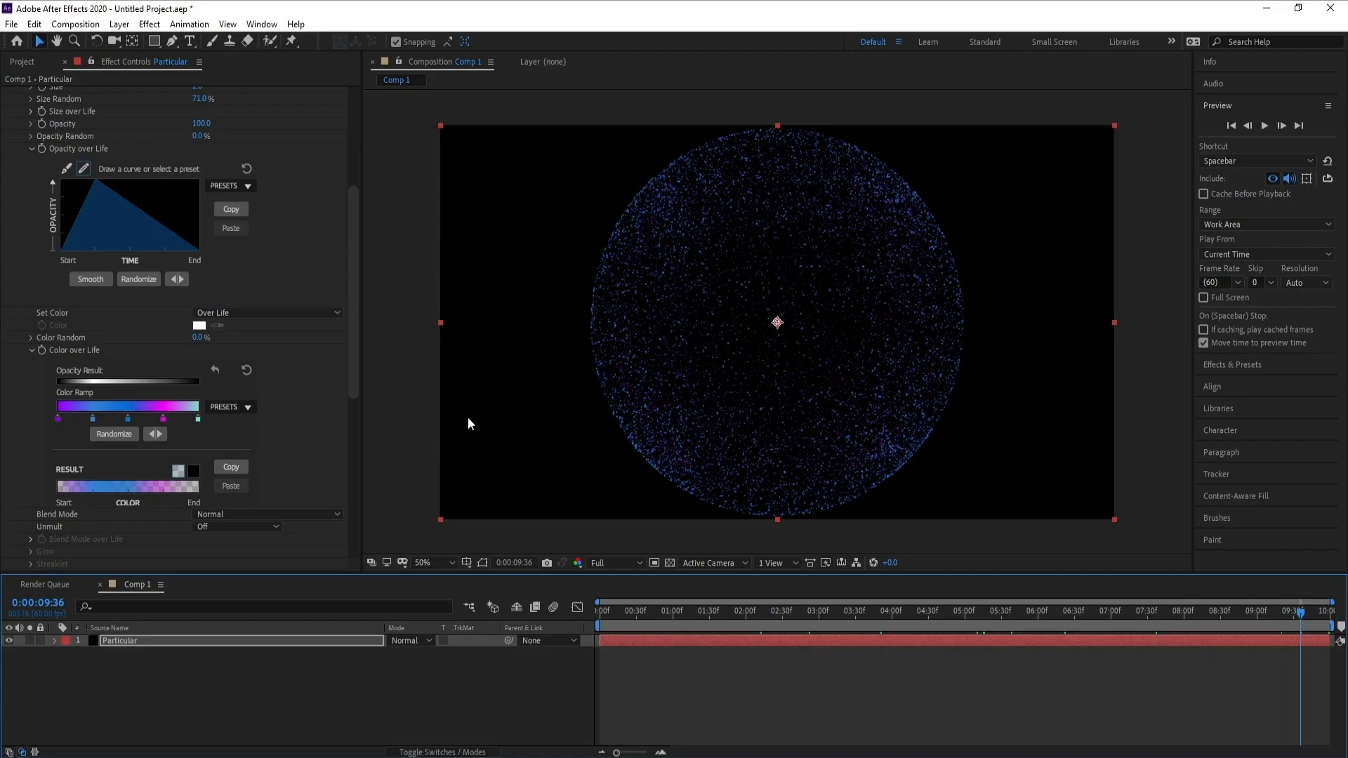
Set the particle size to 1 and scrub the animation to 0:00:07:17
drag(352, 378, 361, 331)
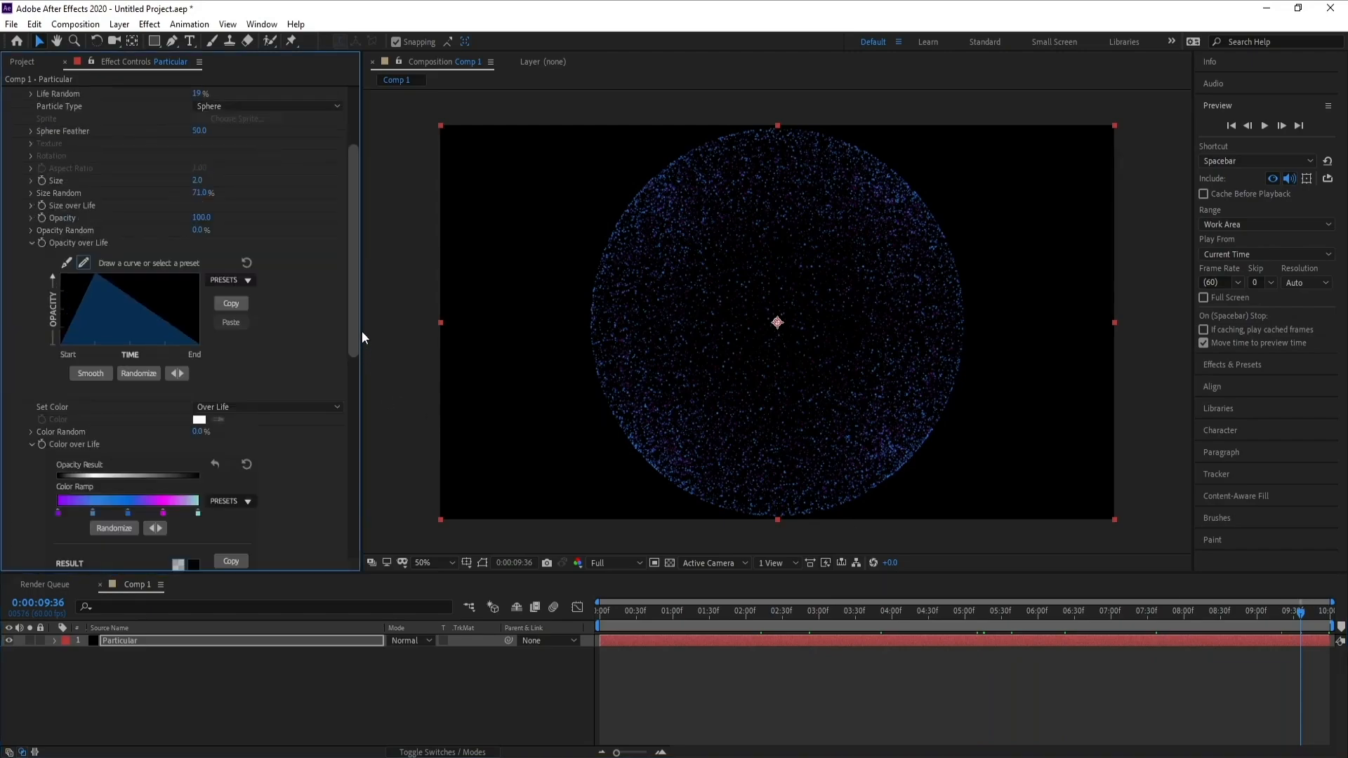
click(198, 187)
text(1)
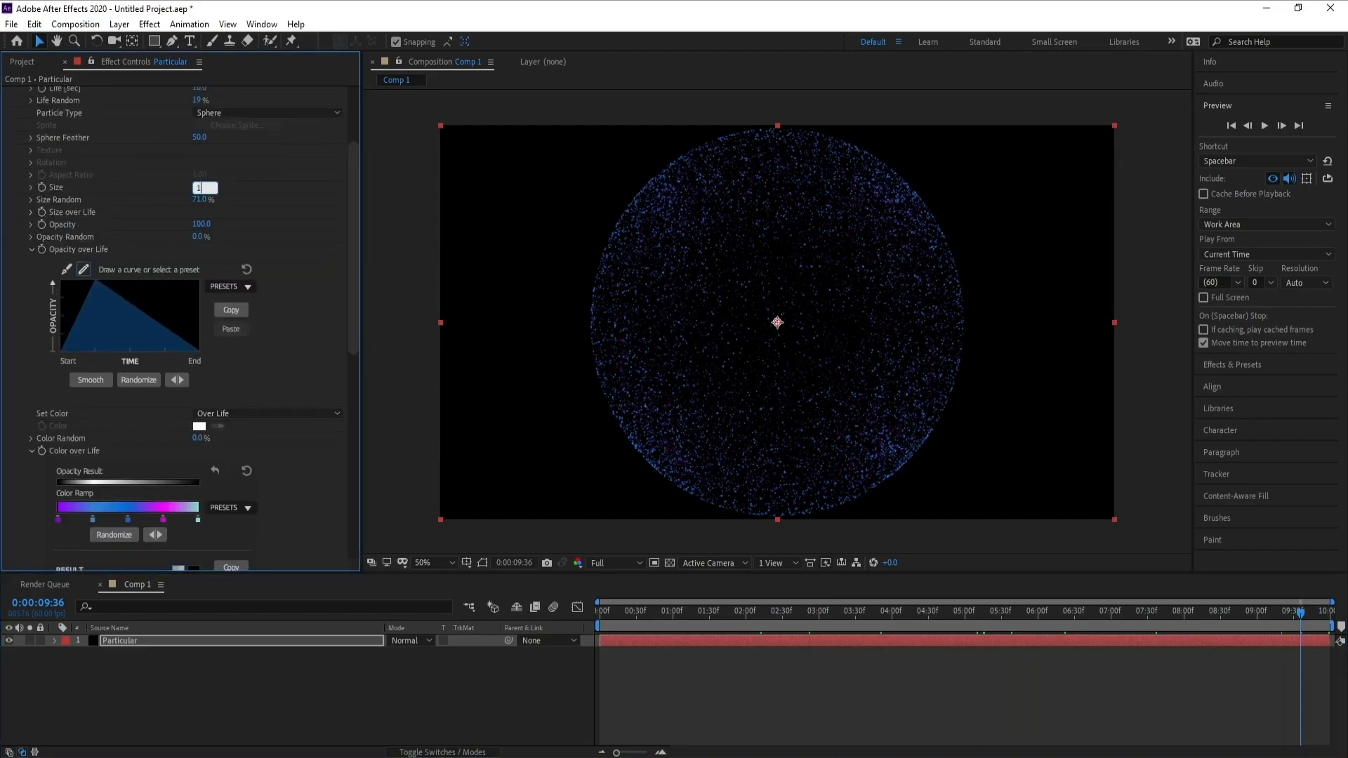
key(Return)
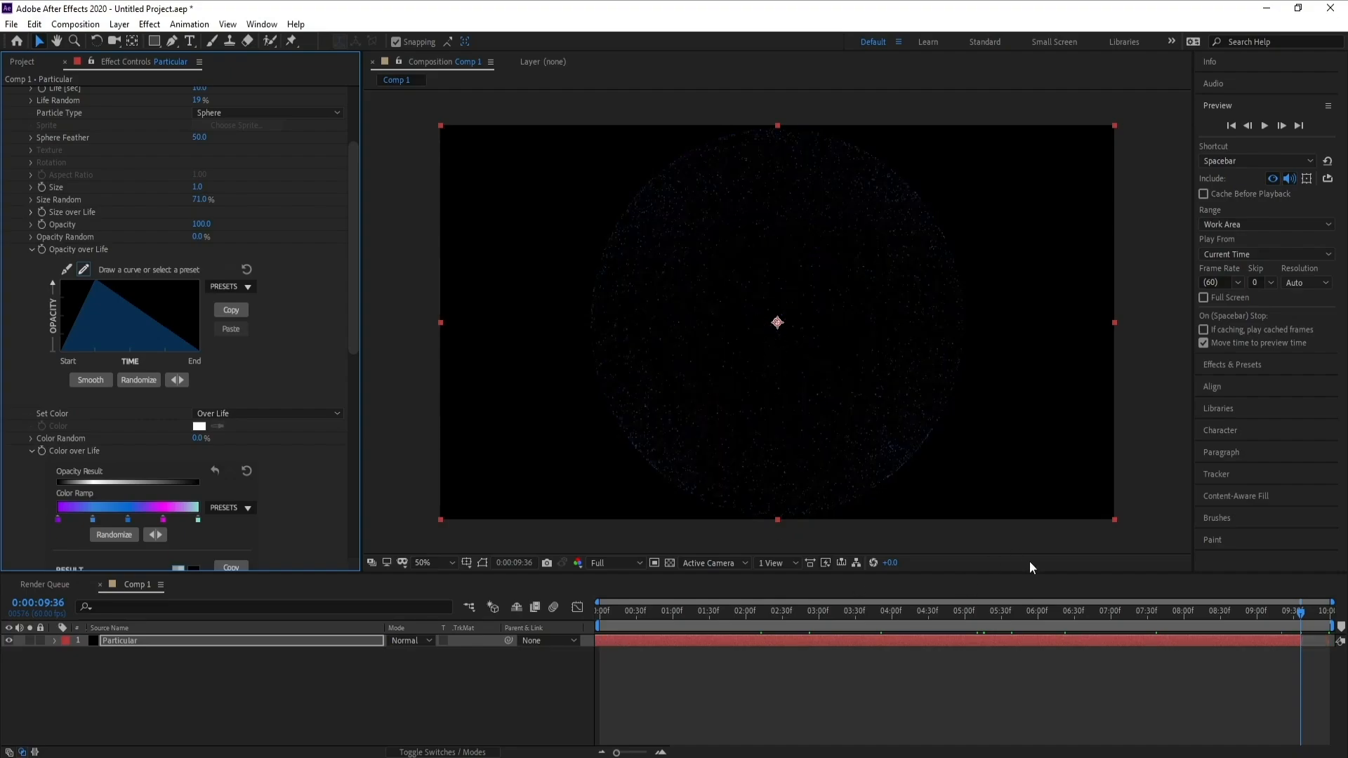
drag(979, 616, 1131, 630)
Apply a stylizing Glow to the Particular layer with a 75.3% threshold and a radius of 88, and preview the animation
click(149, 645)
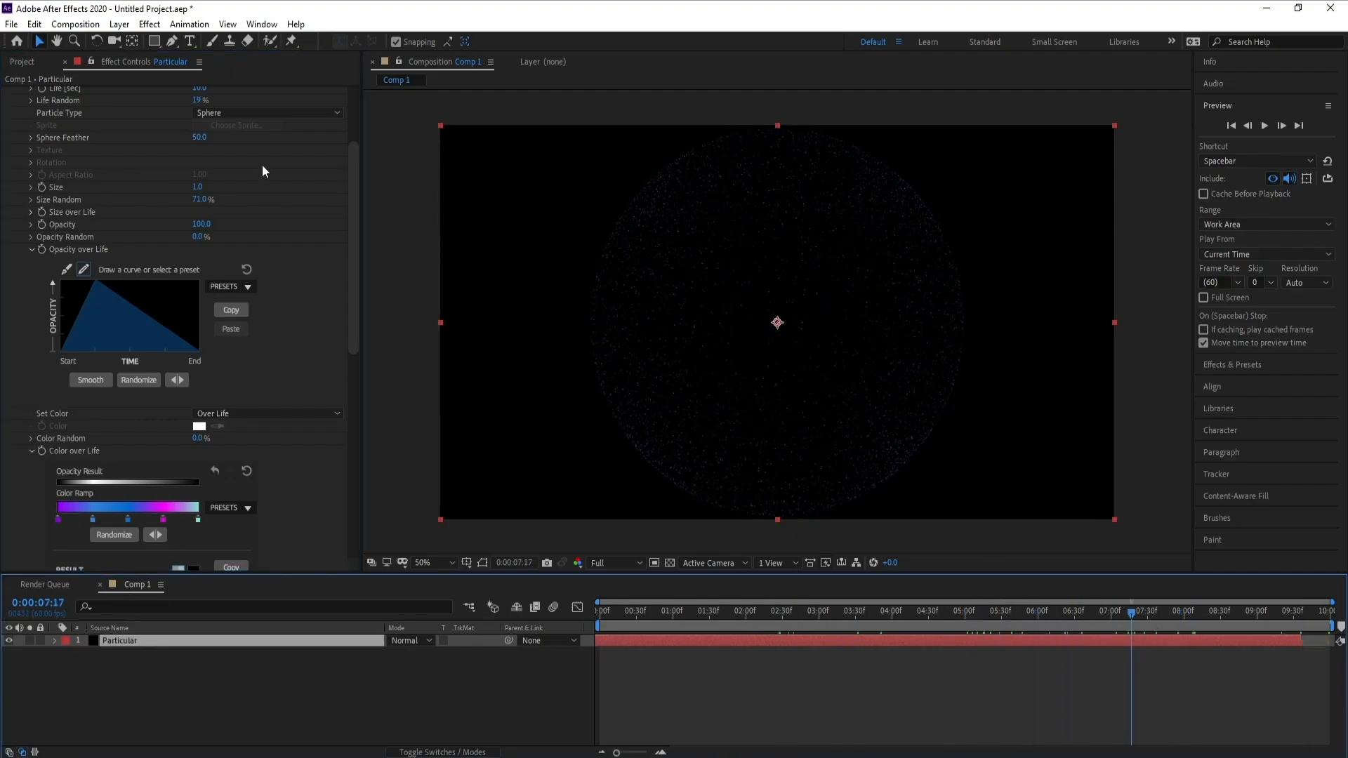
click(150, 24)
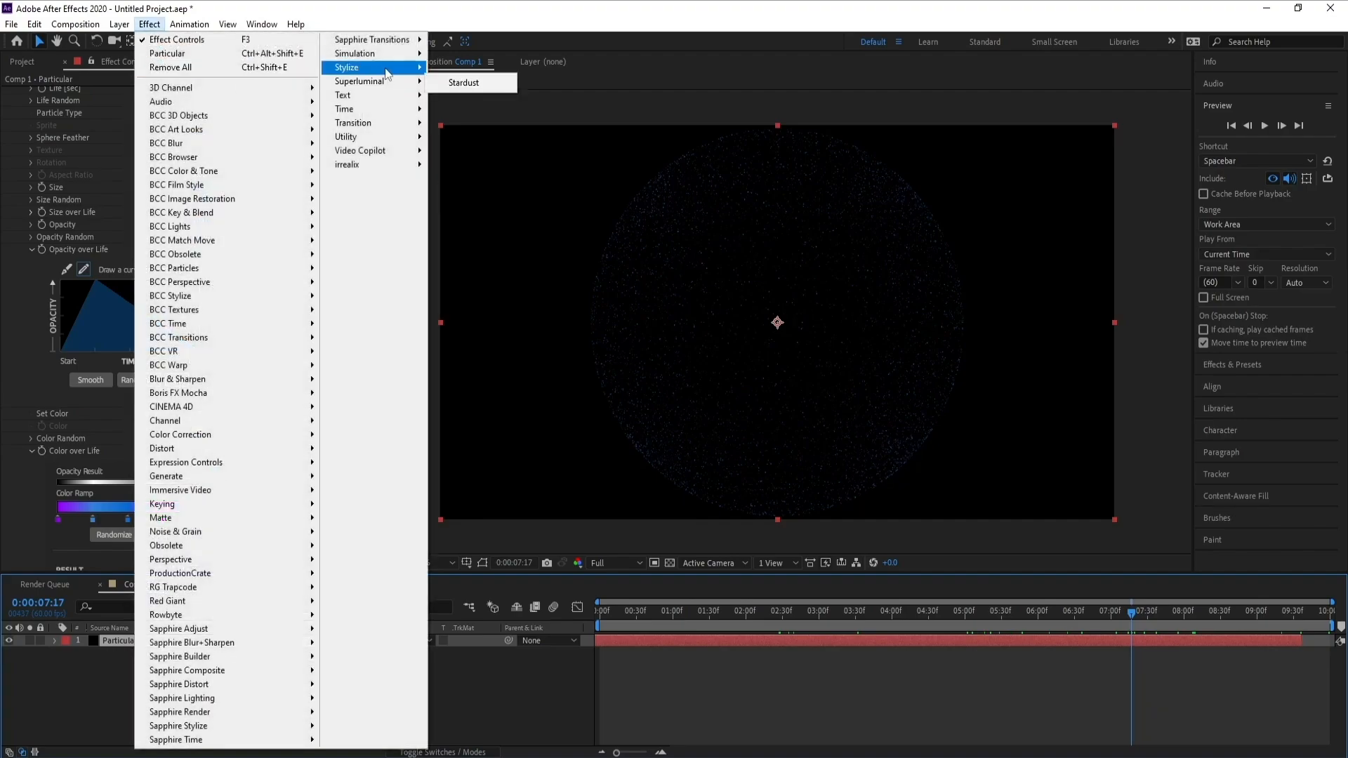
click(449, 333)
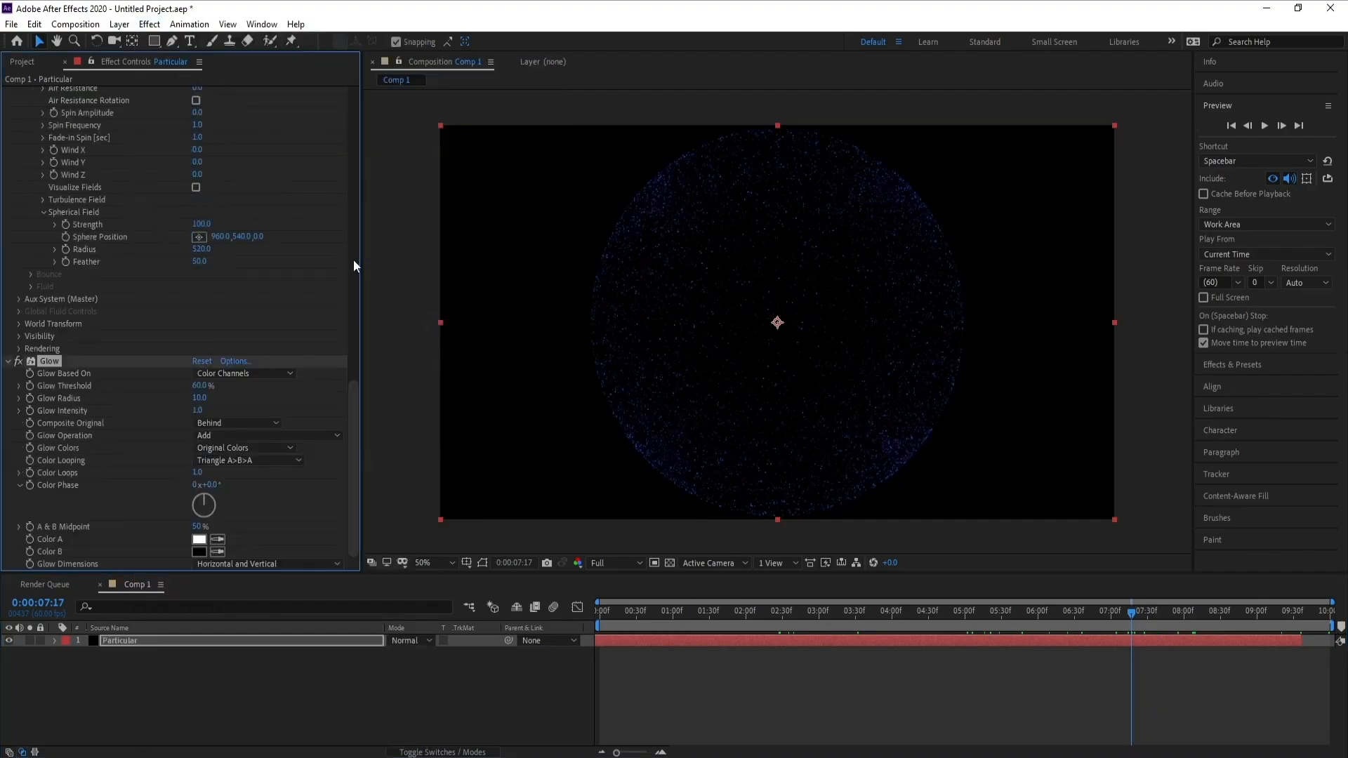
drag(200, 386, 247, 397)
key(space)
key(space)
drag(653, 638, 679, 644)
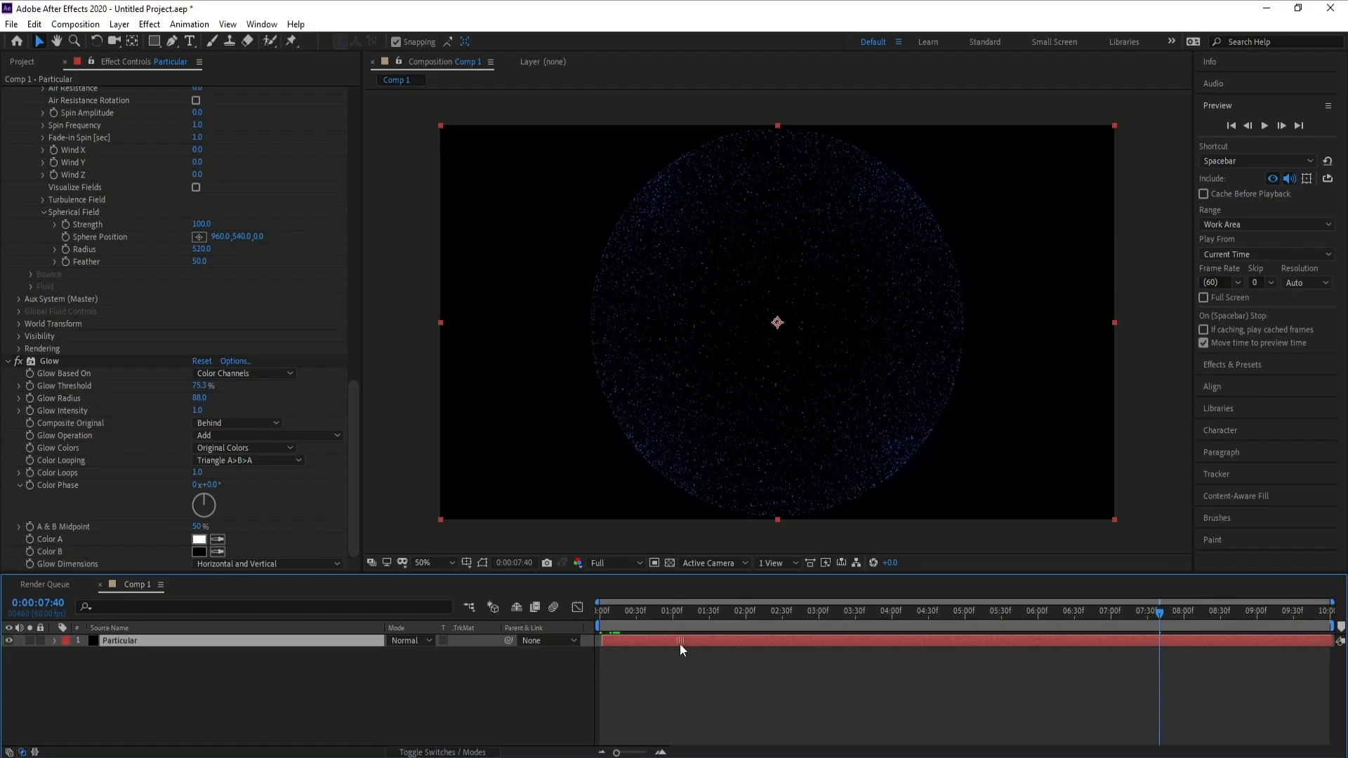
drag(601, 622, 1154, 617)
Set the X position of Particular's emitter to 623 and play a short preview of the animation
click(11, 372)
drag(361, 460, 360, 196)
click(8, 361)
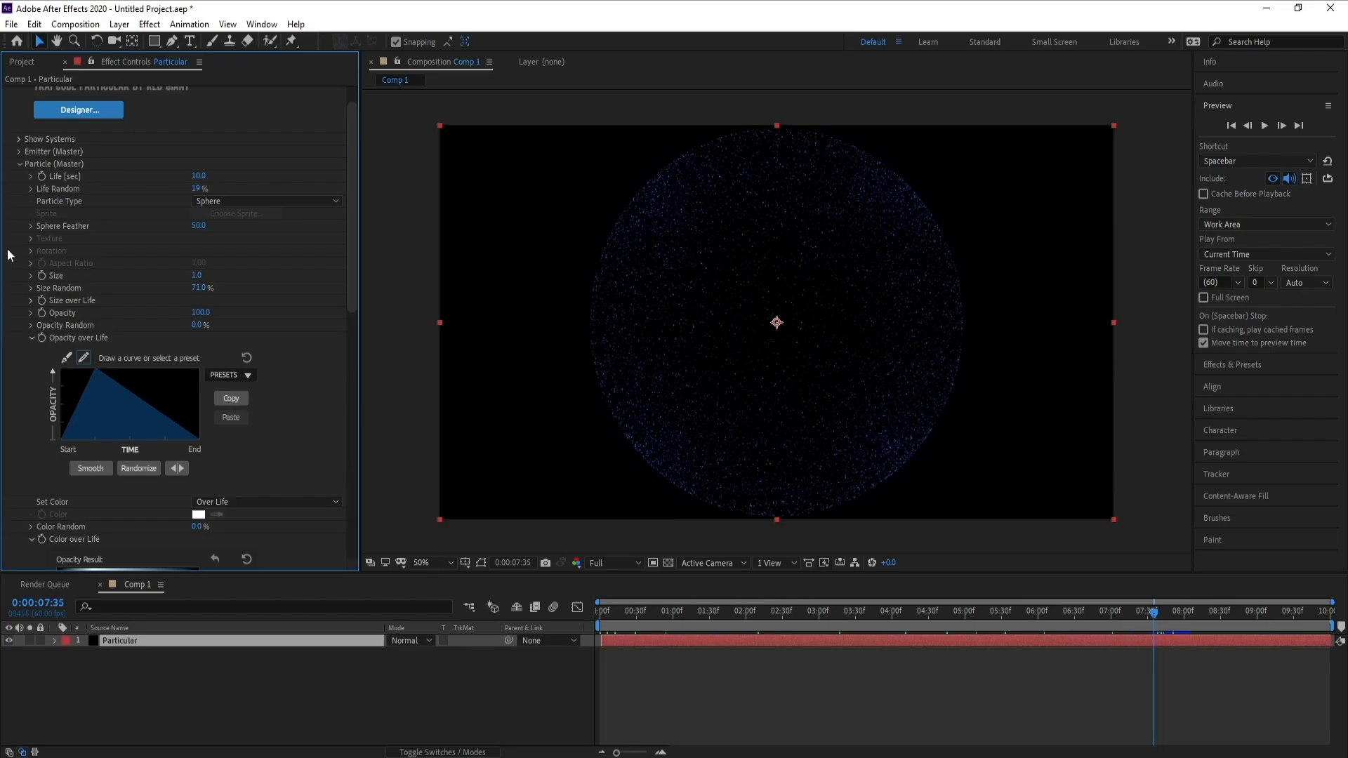
click(19, 162)
click(19, 217)
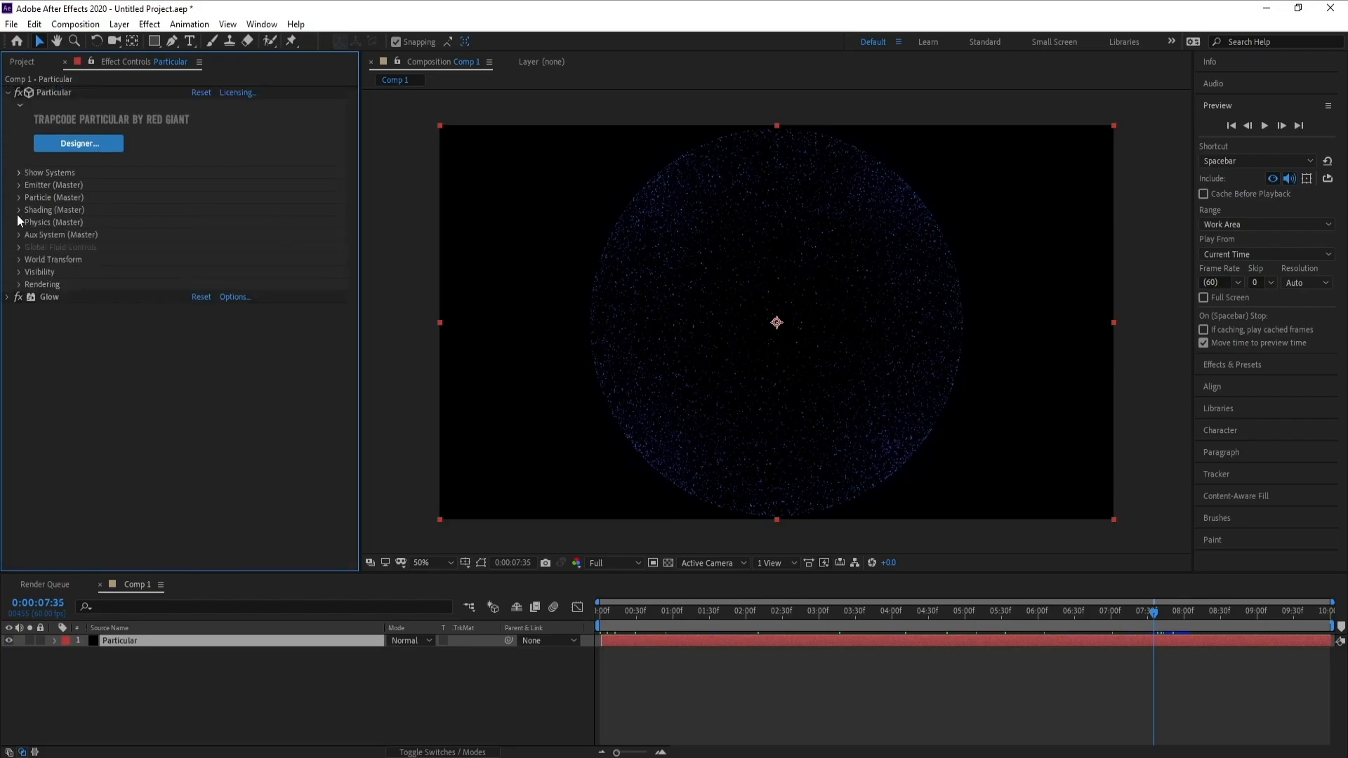
click(19, 185)
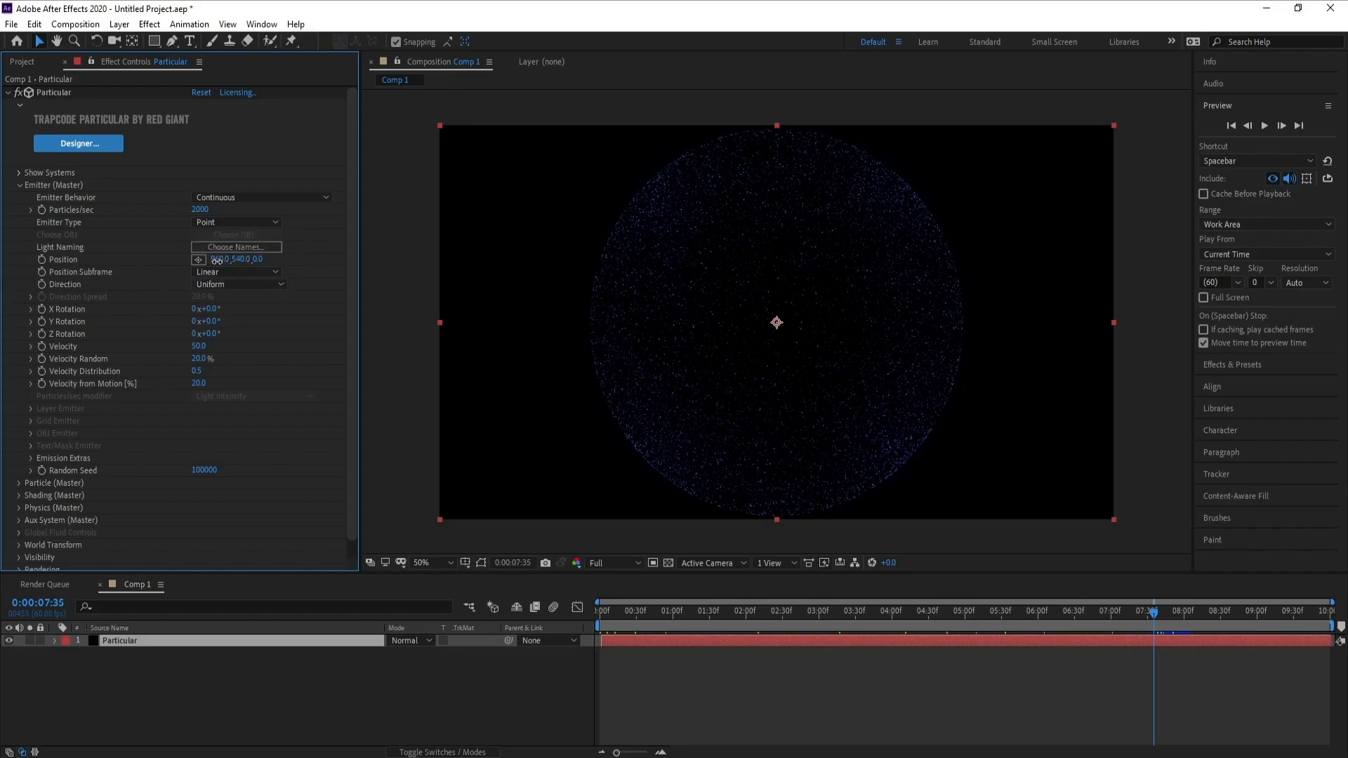
drag(217, 261, 23, 302)
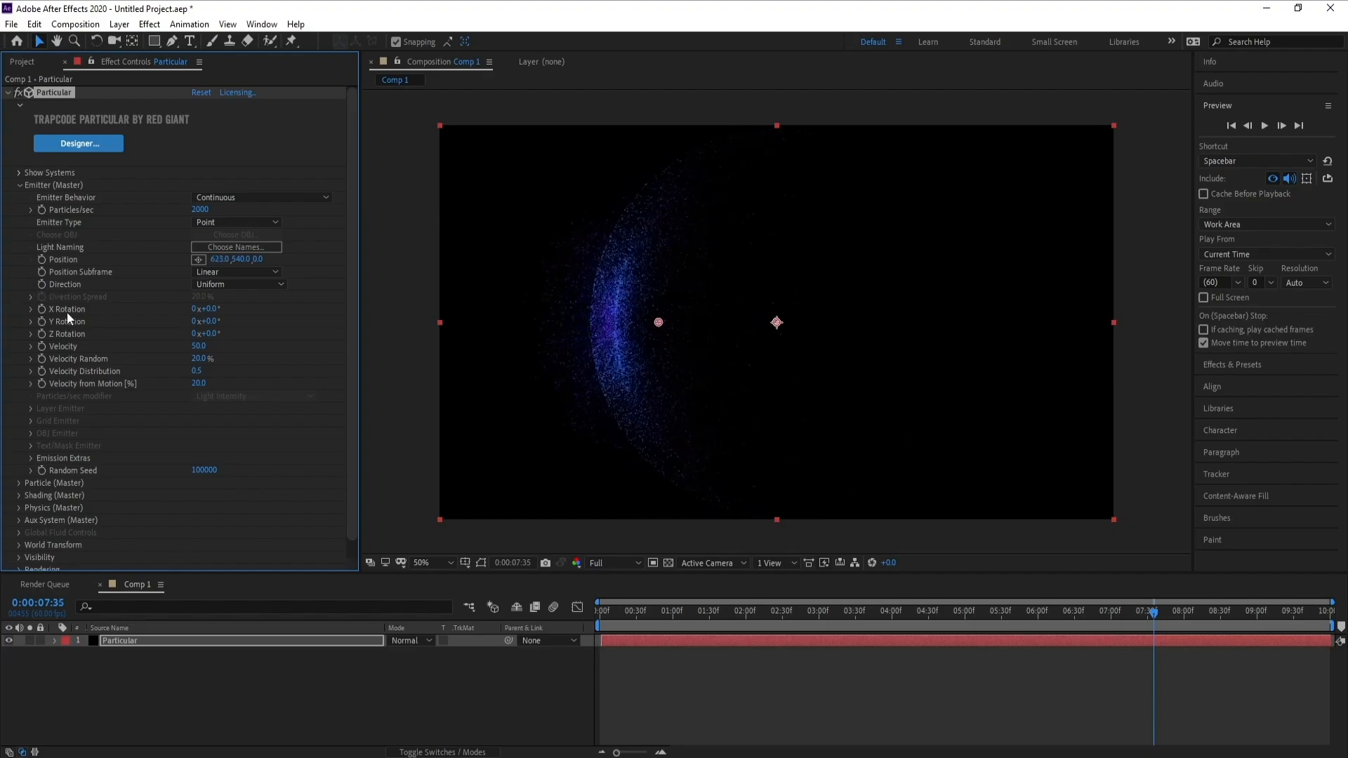
key(space)
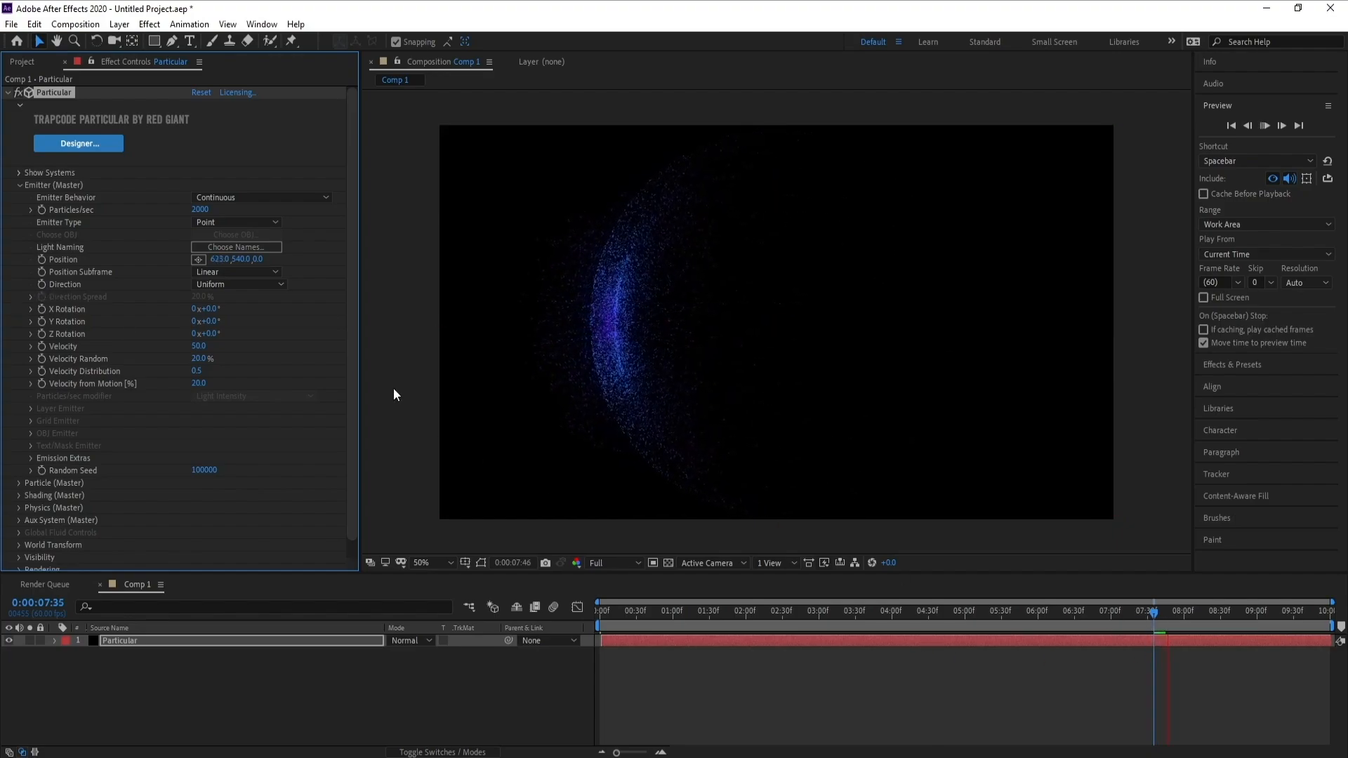
key(space)
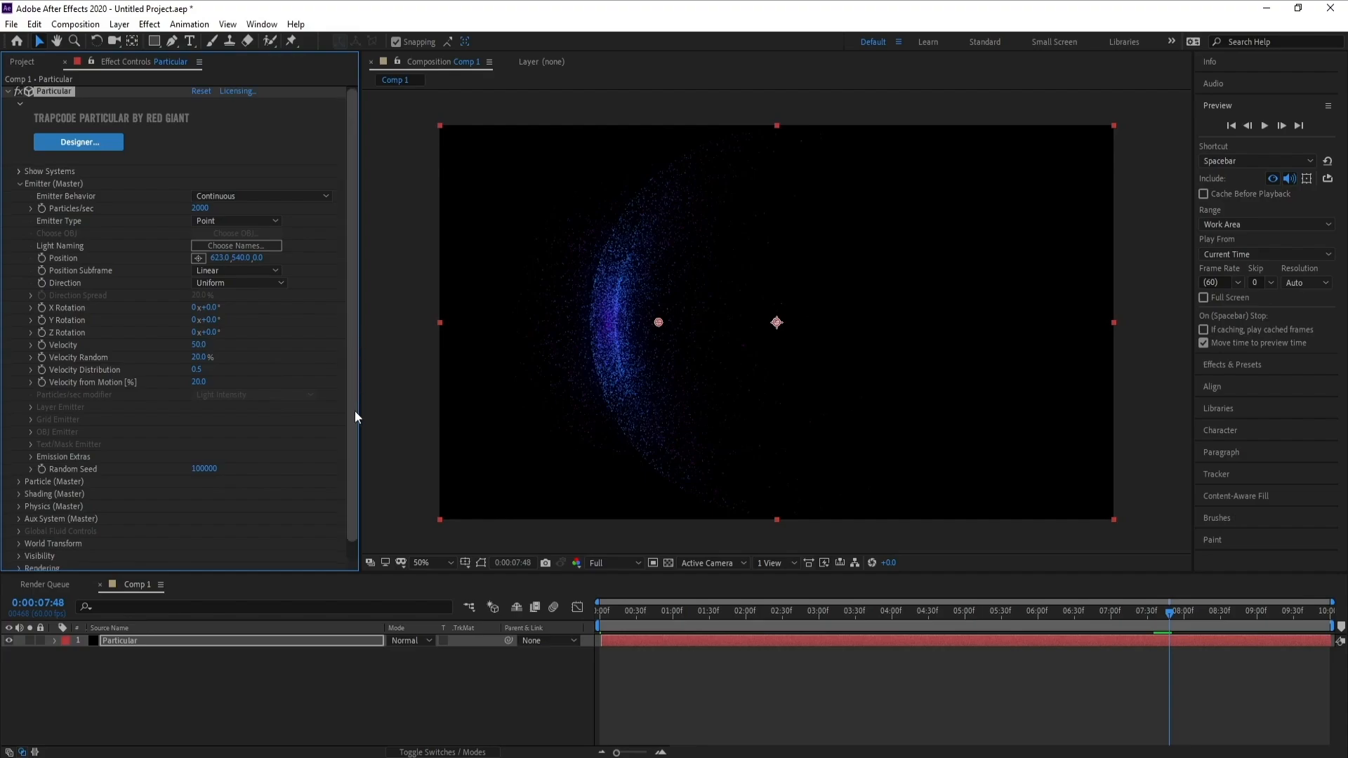
Set Wind X in the Air physics to 22 and play the animation from 0:00:07:48
scroll(349, 449, down, 1)
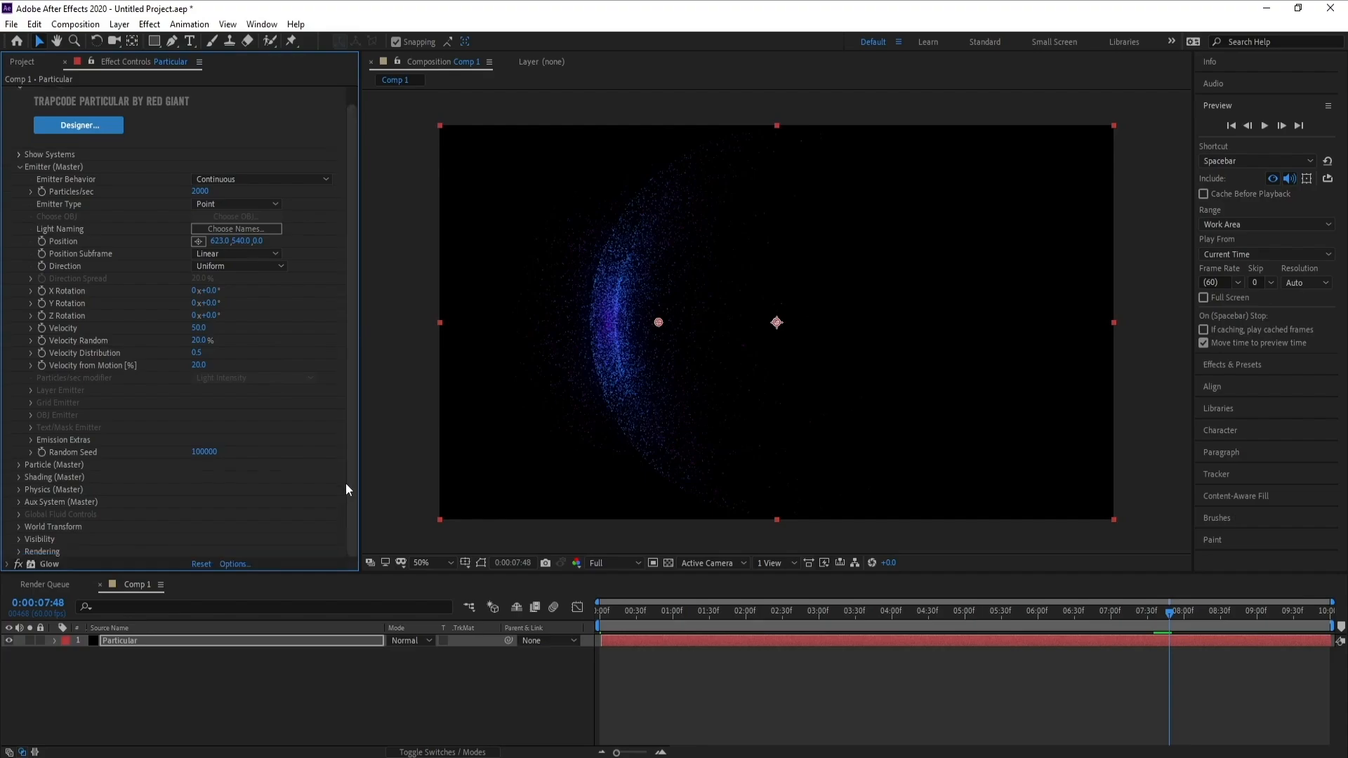
click(19, 490)
scroll(31, 491, down, 5)
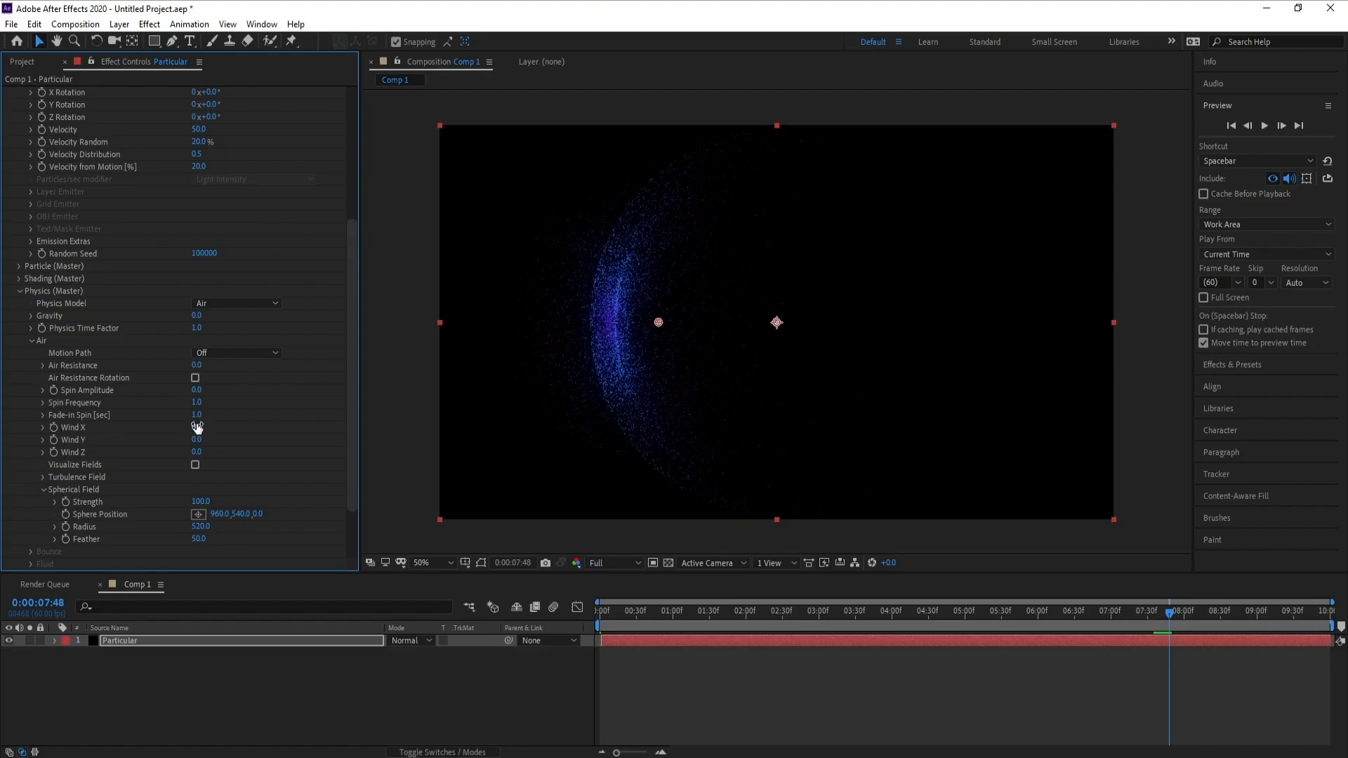
drag(205, 426, 217, 428)
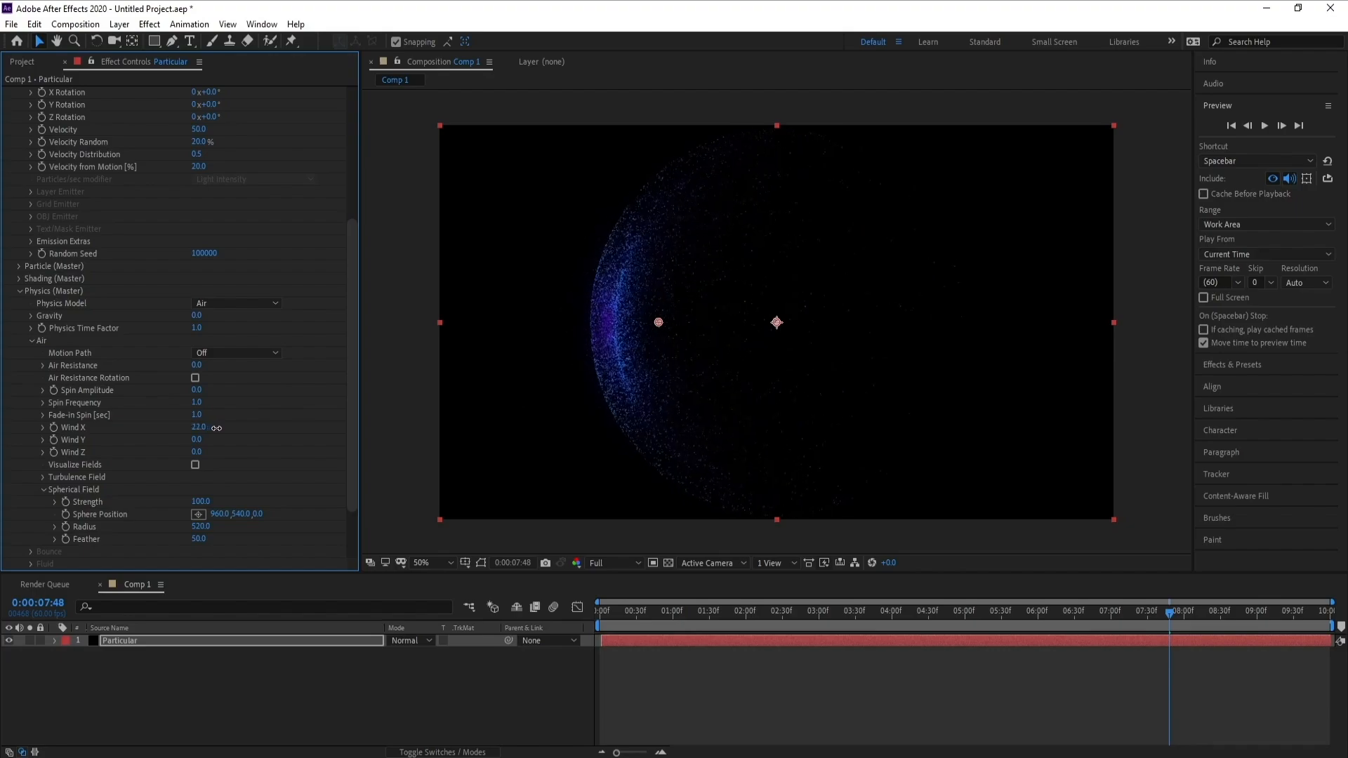
key(space)
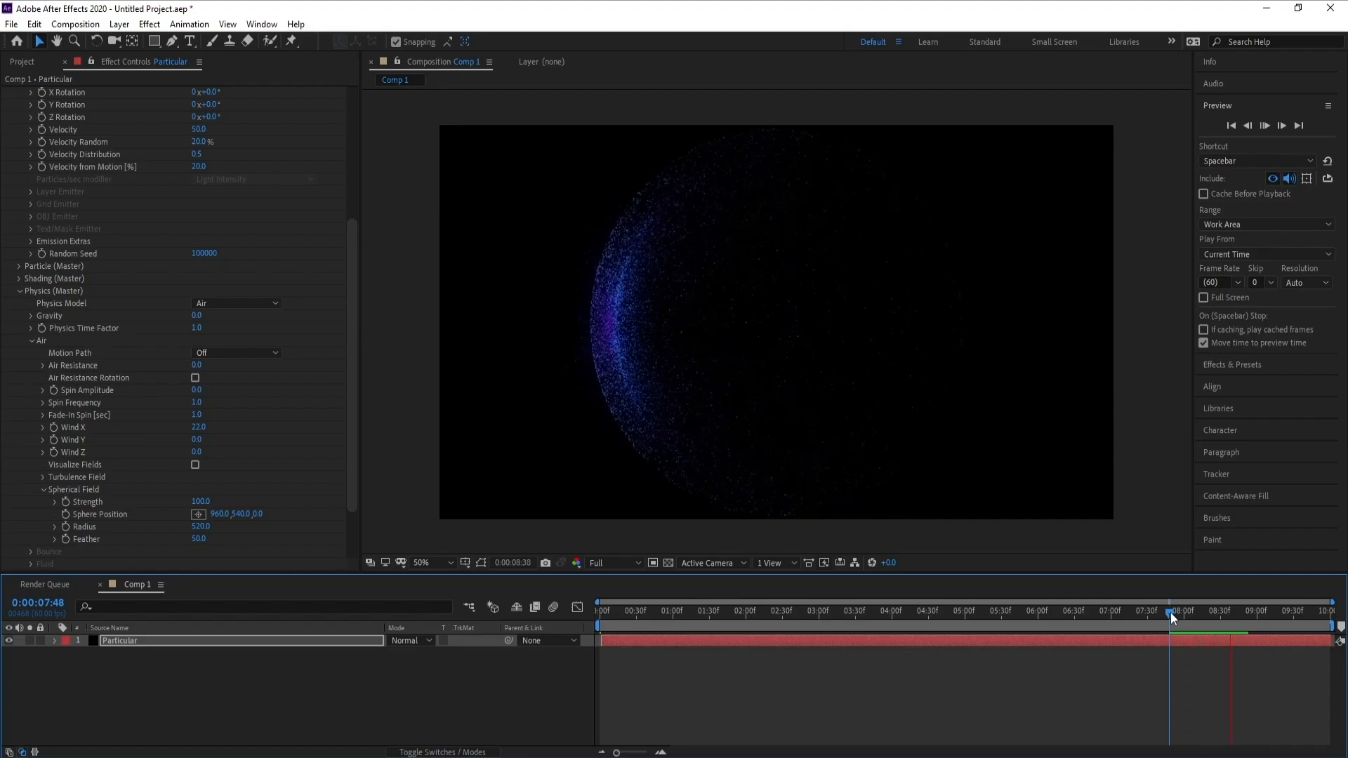
key(space)
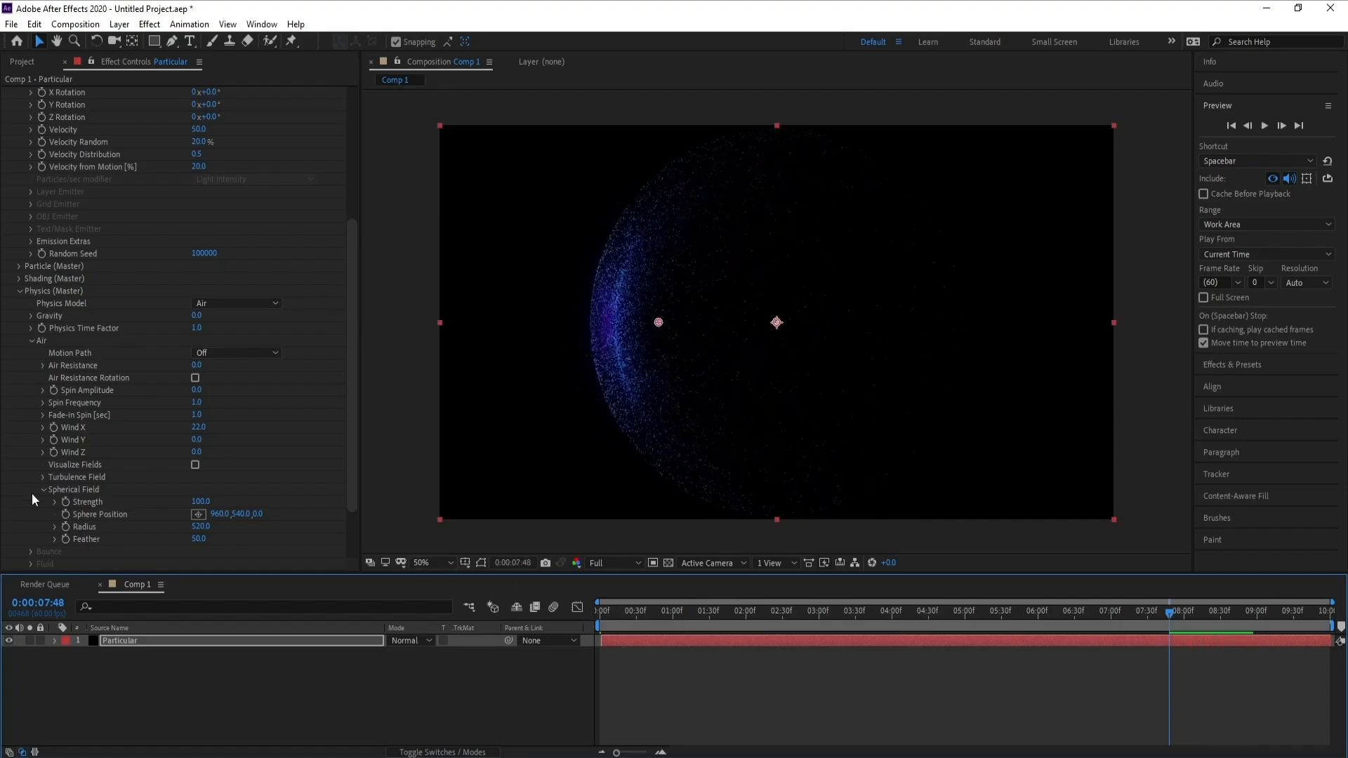
Duplicate the Particular layer and rename the copy Particular 2
click(138, 643)
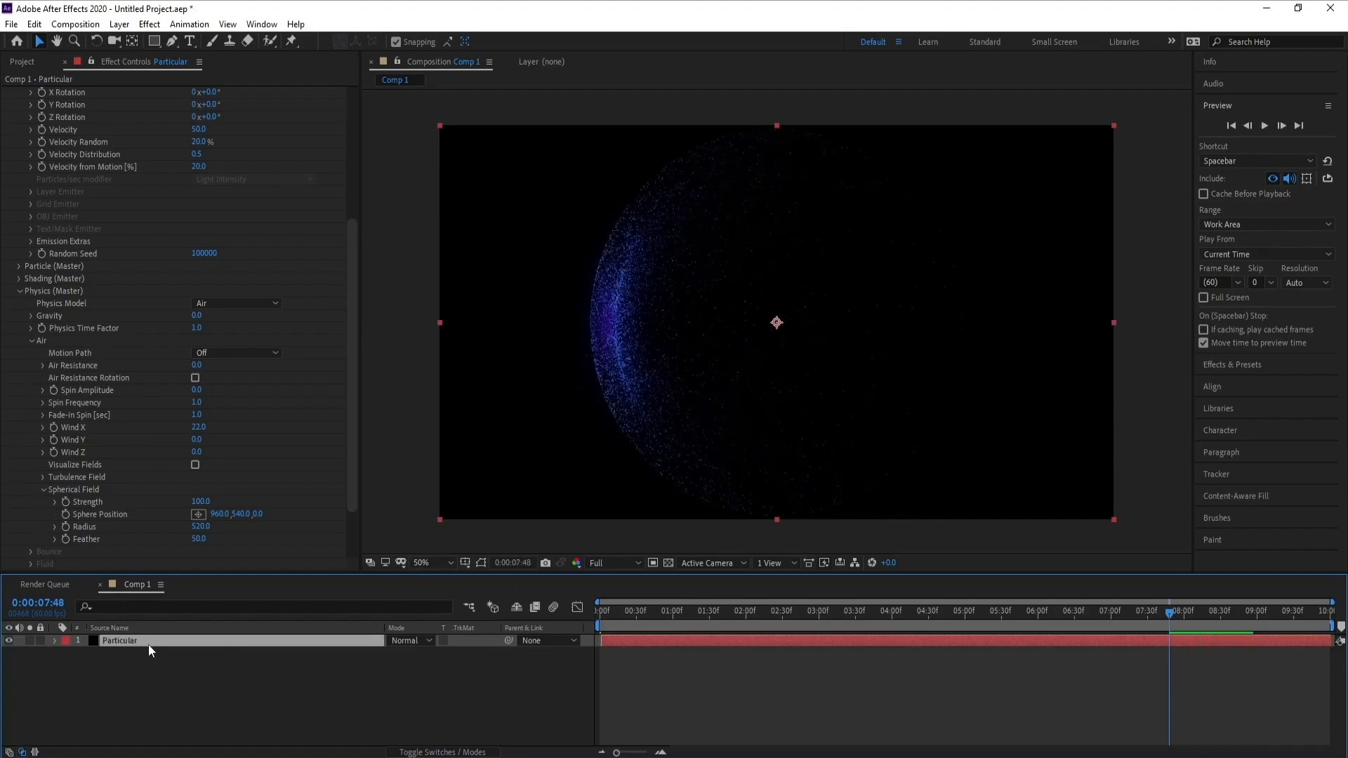
key(ctrl+d)
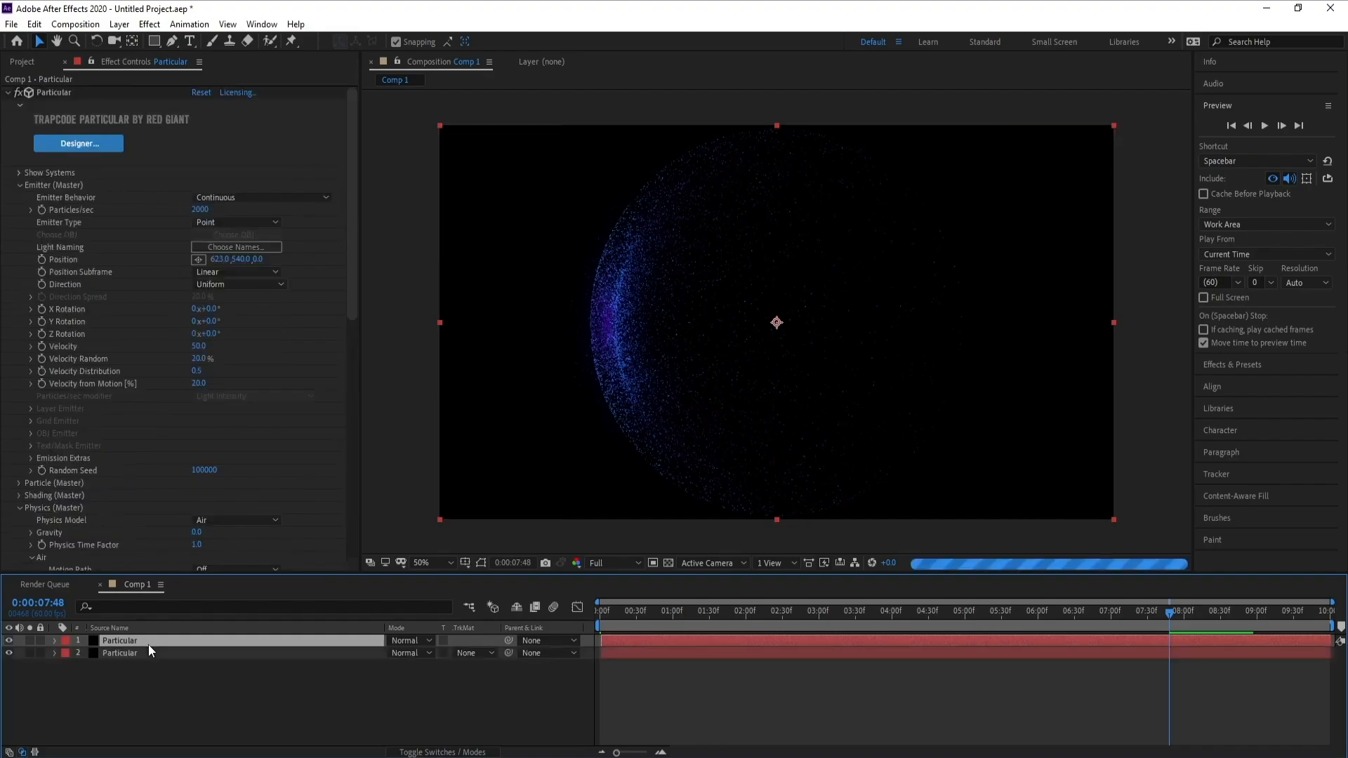
right_click(148, 645)
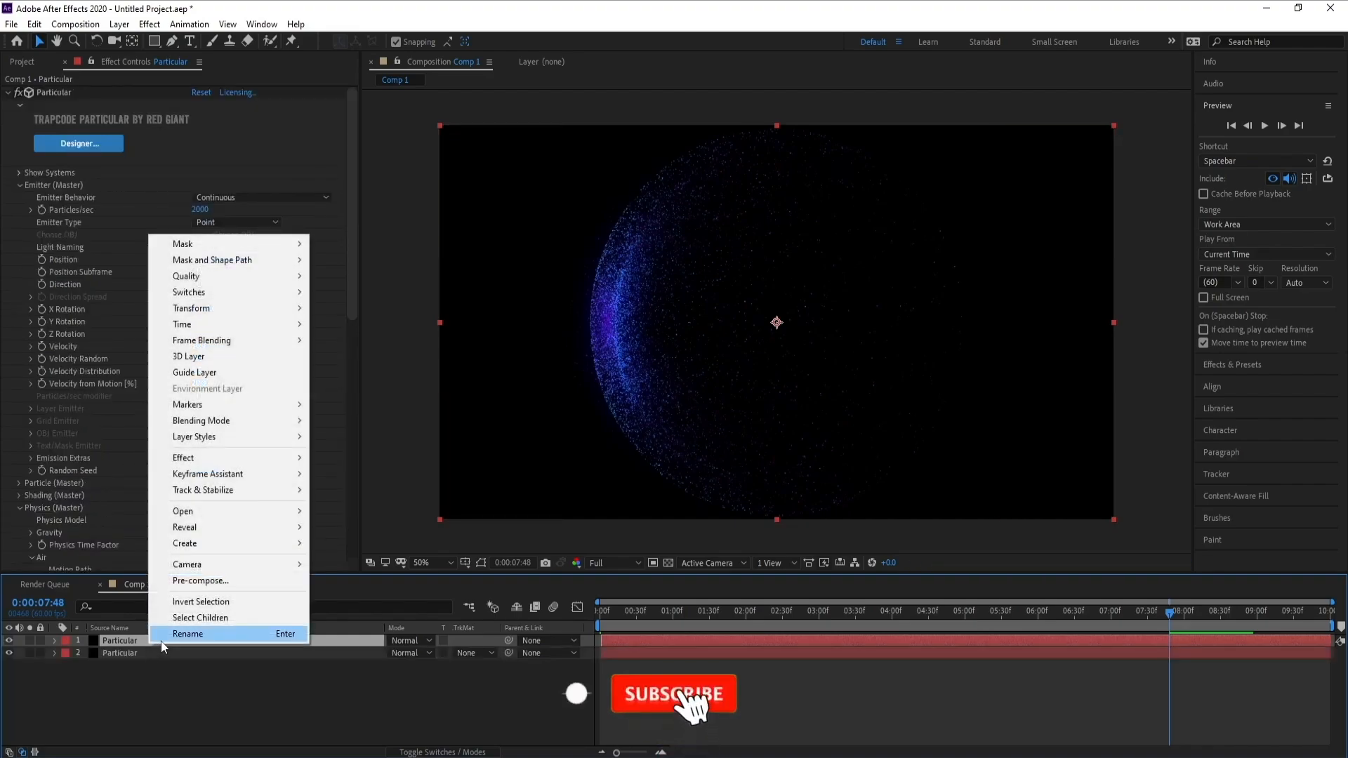
click(203, 713)
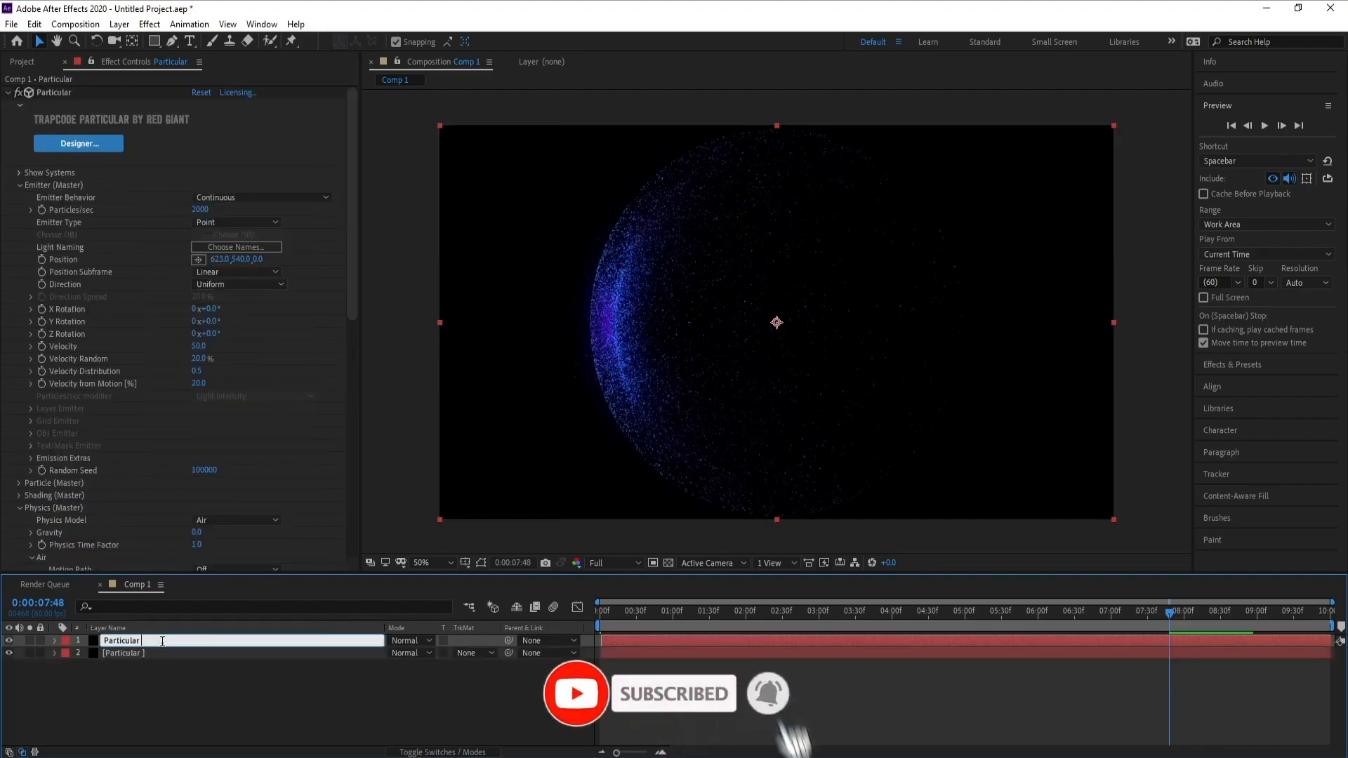
text(2)
key(Return)
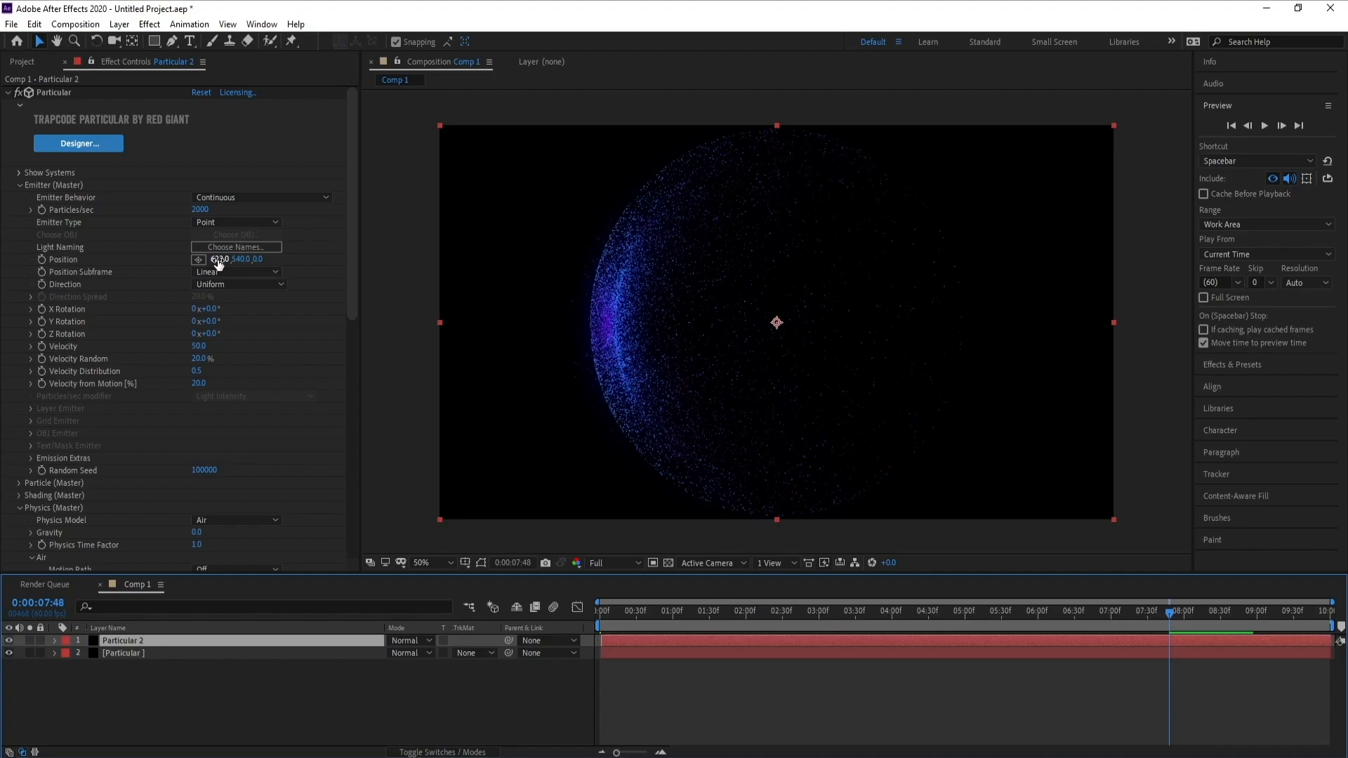
Try moving the emitter of Particular 2 to an X position of 1173, and undo the move
drag(232, 266, 640, 299)
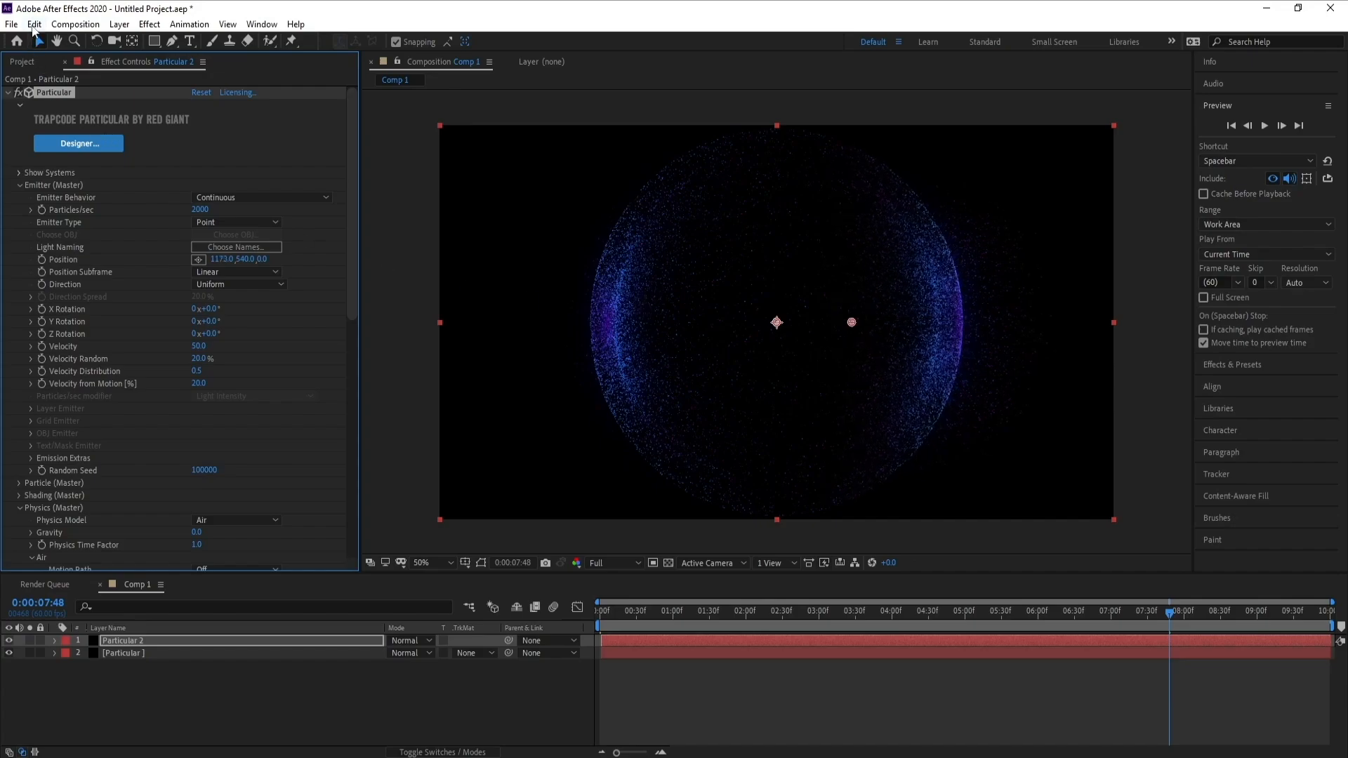
click(34, 24)
click(44, 40)
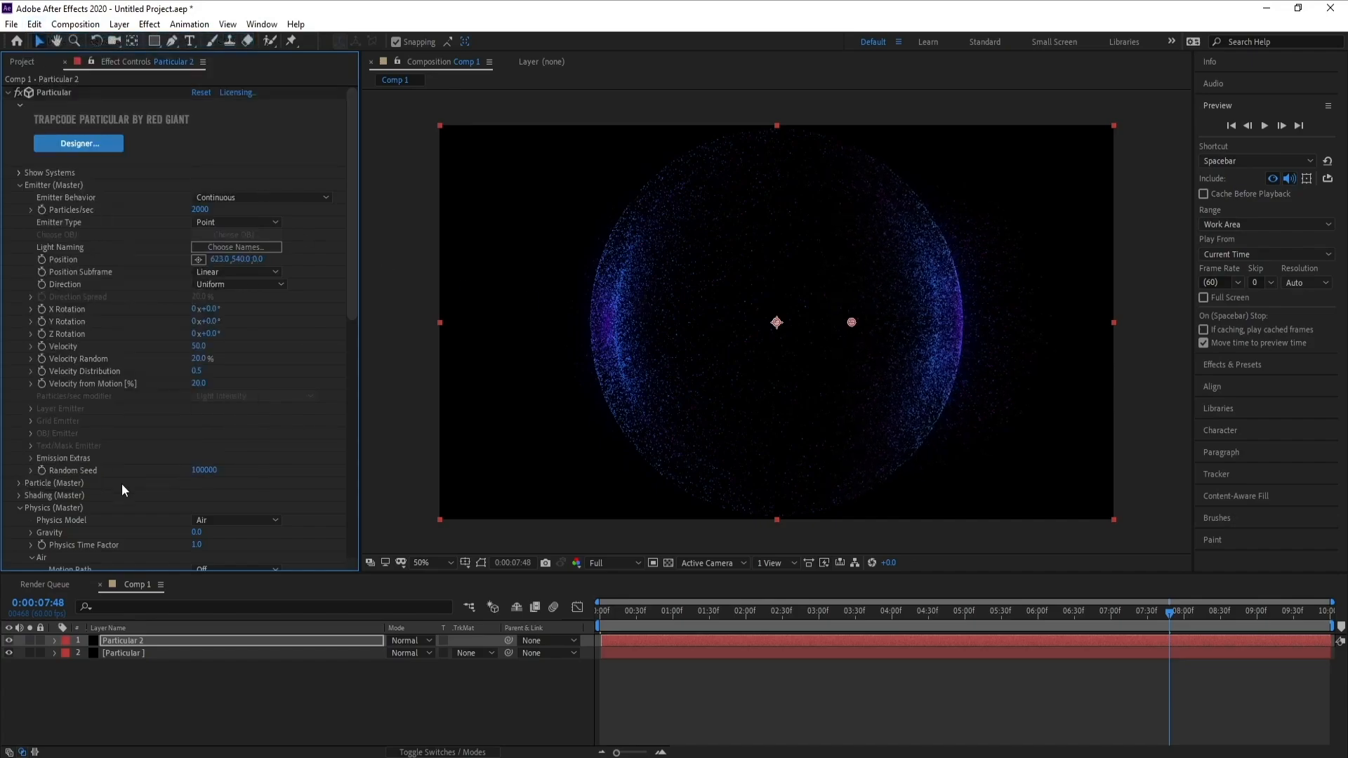
Flip the Particular 2 layer horizontally so it mirrors the original particles
right_click(128, 642)
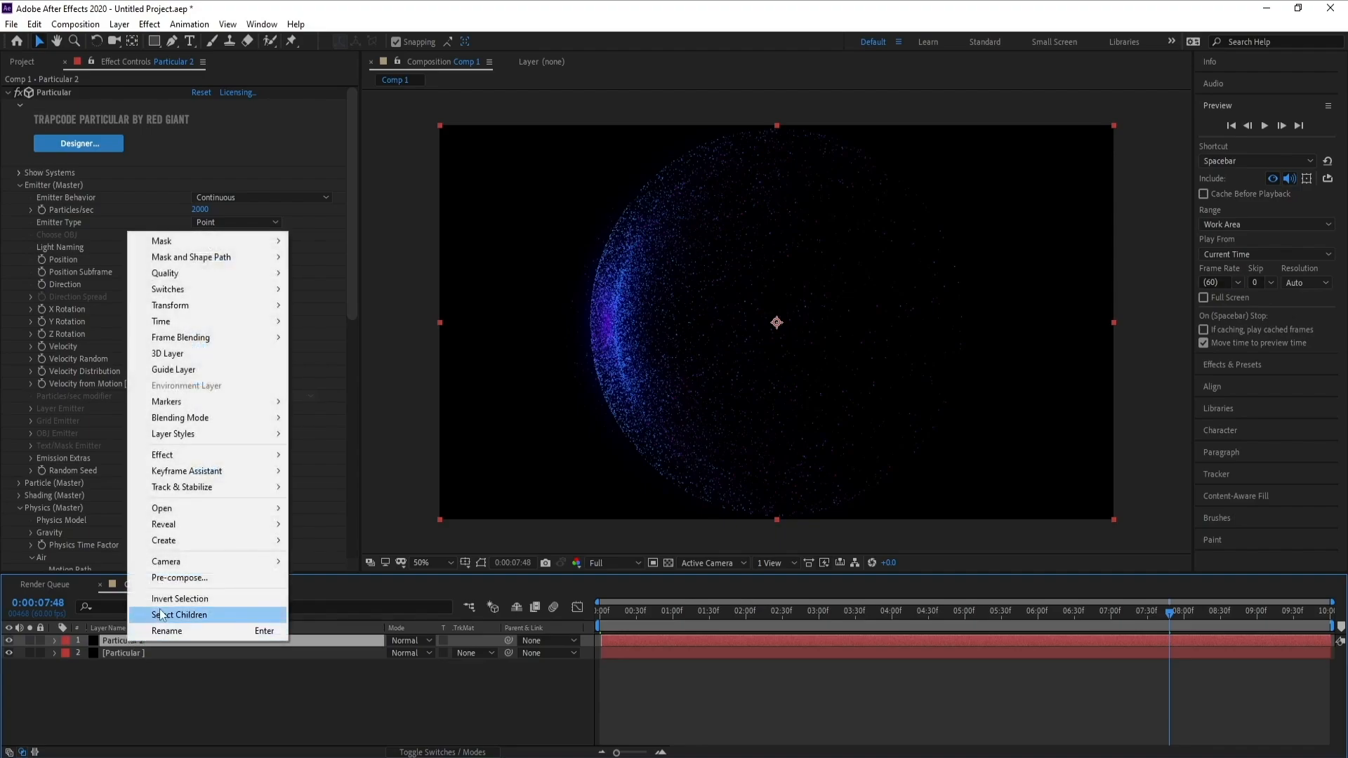
mouse_move(202, 306)
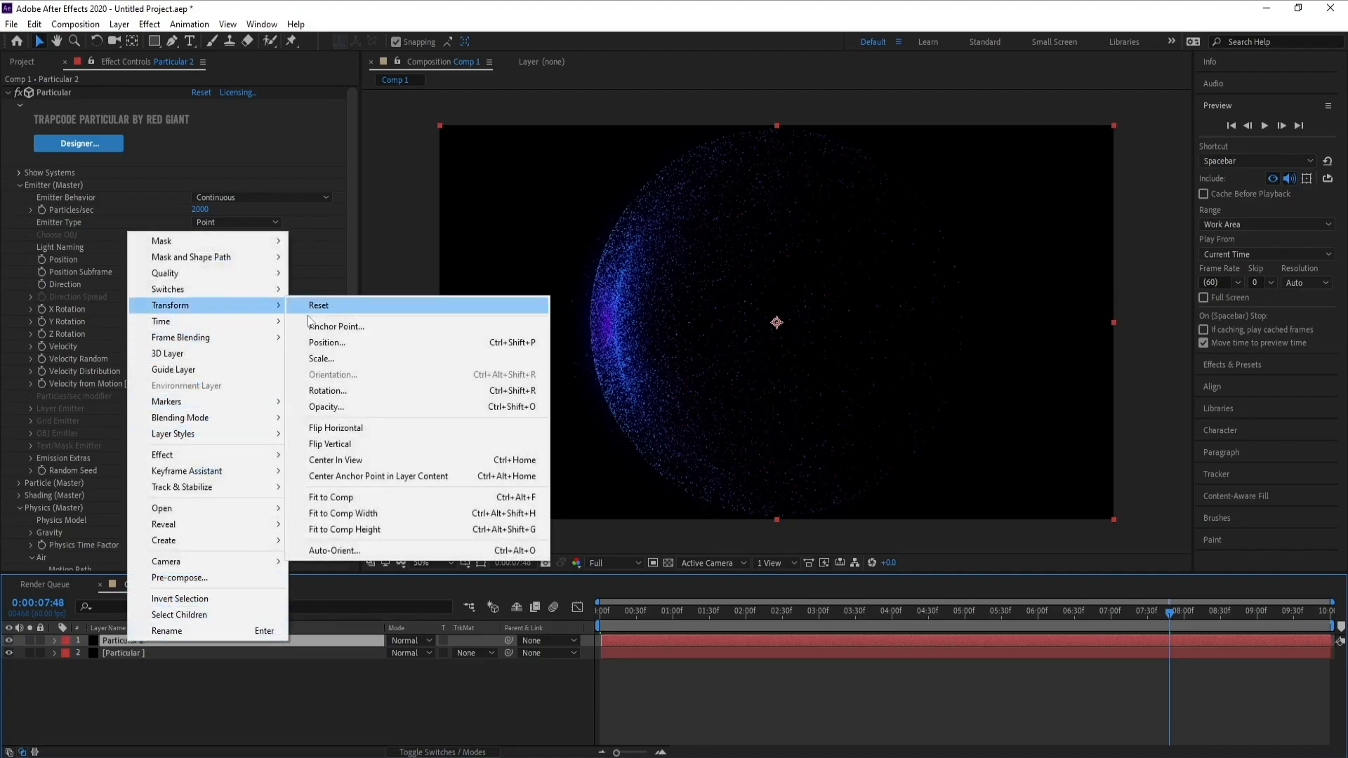
click(355, 430)
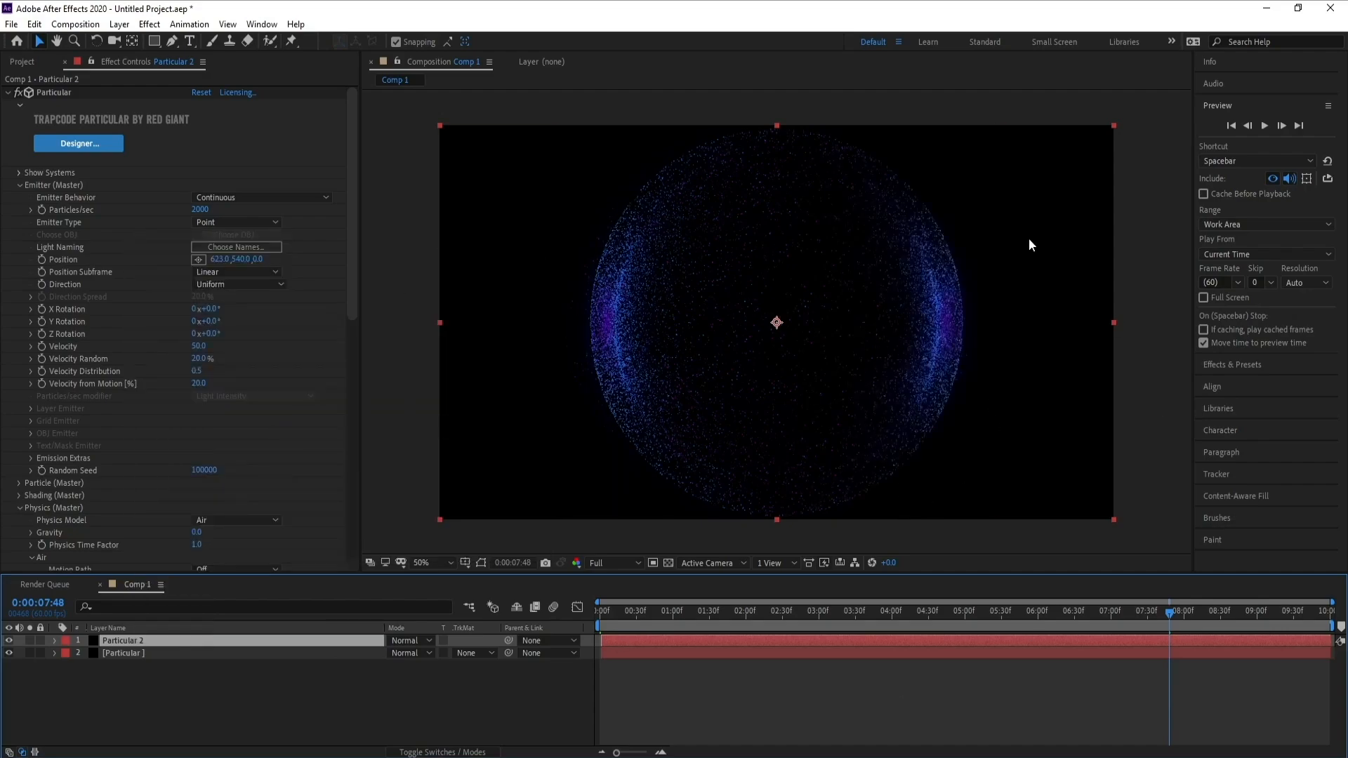
Play the mirrored particle animation from about 0:00:07:47 and scrub back through the earlier part of the timeline
key(space)
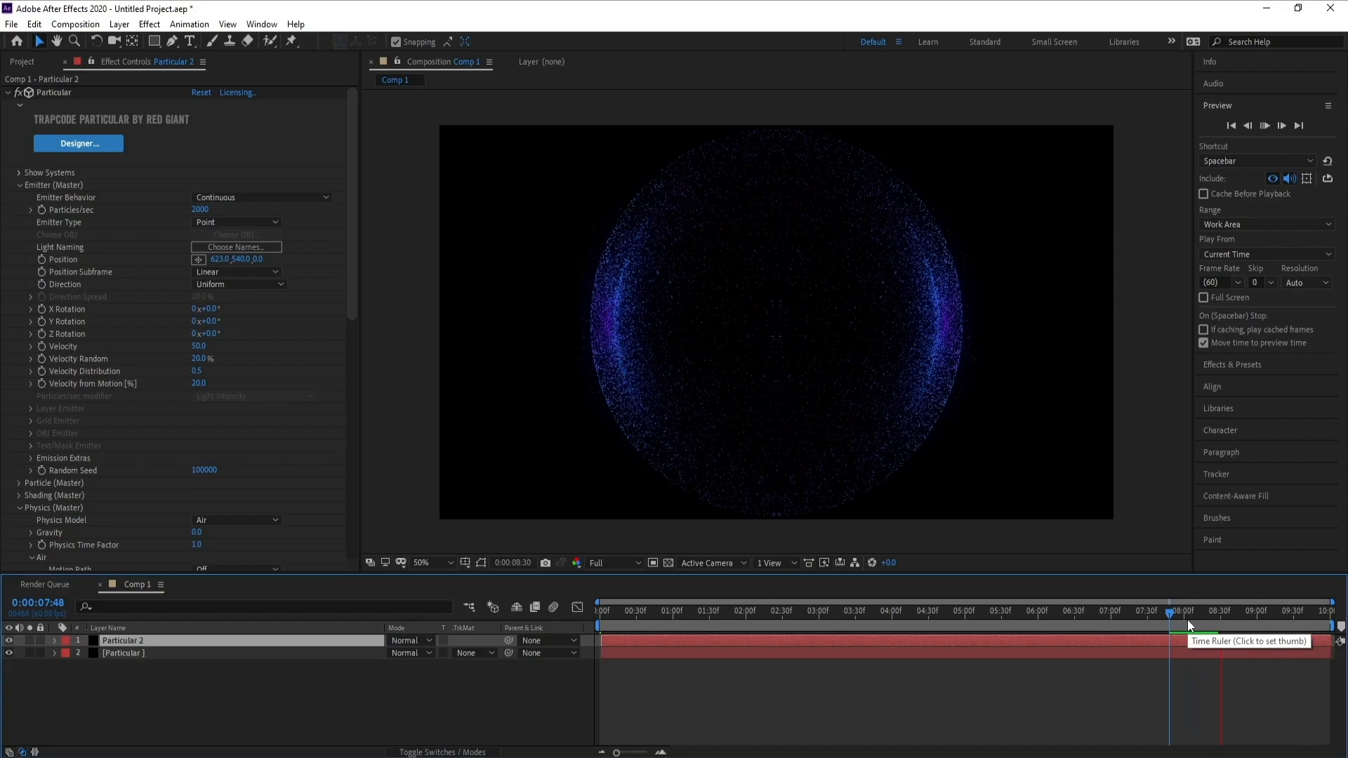
click(1169, 612)
key(space)
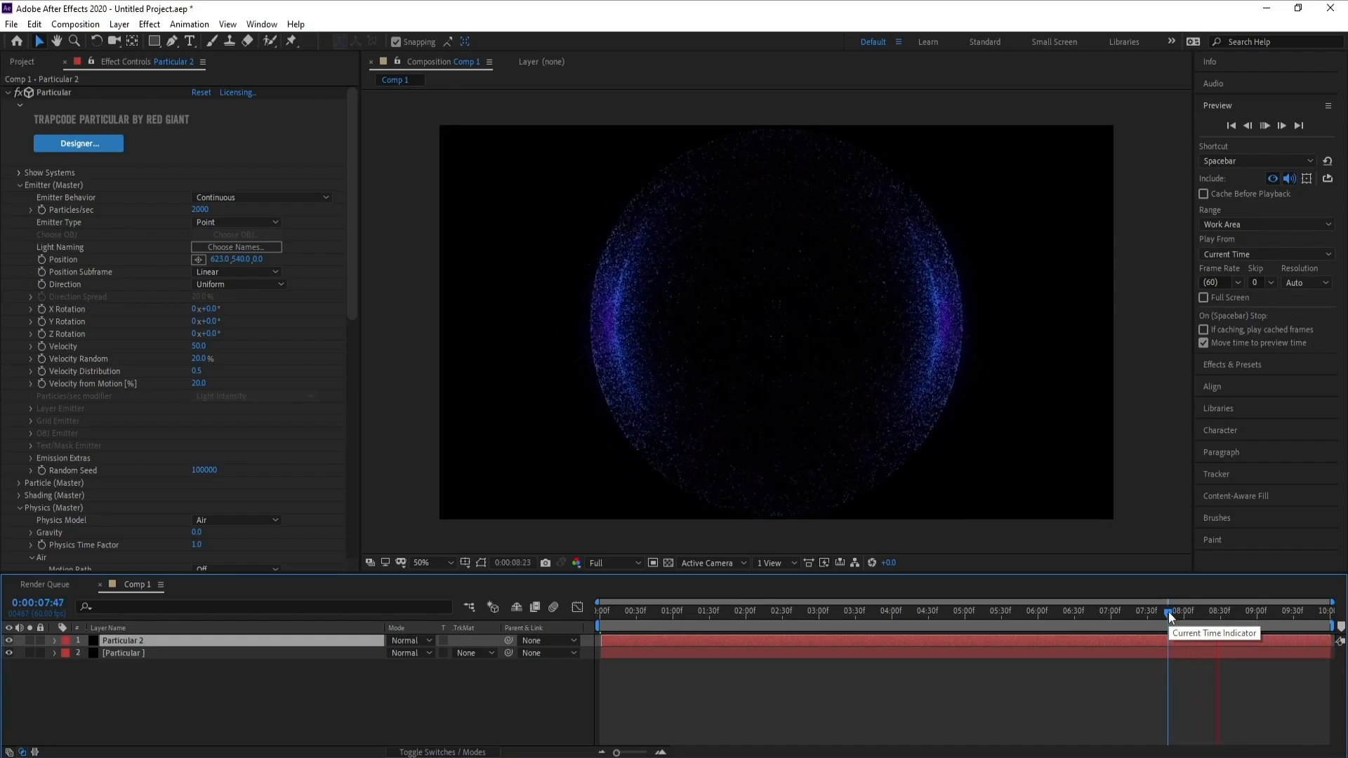
drag(1169, 612, 714, 623)
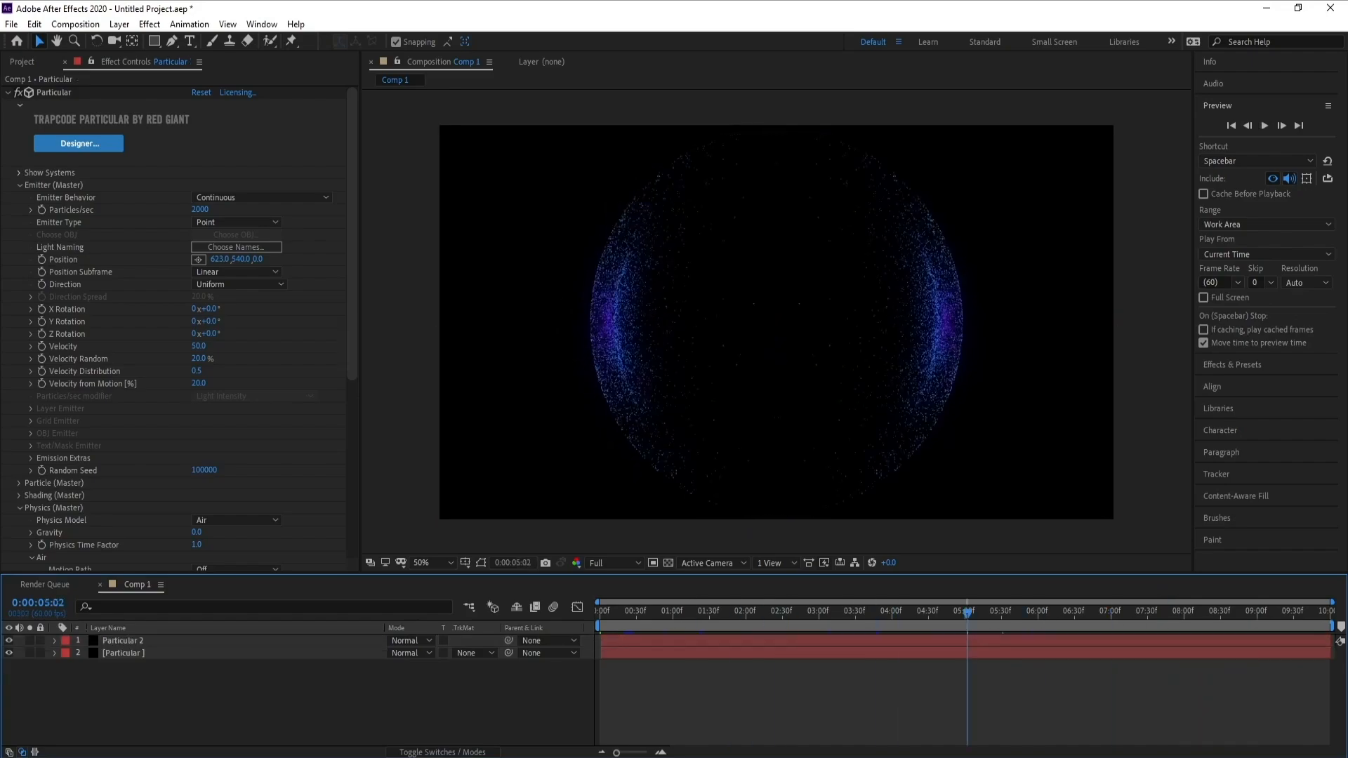
Add an adjustment layer above the two Particular layers
click(179, 640)
click(120, 24)
mouse_move(211, 41)
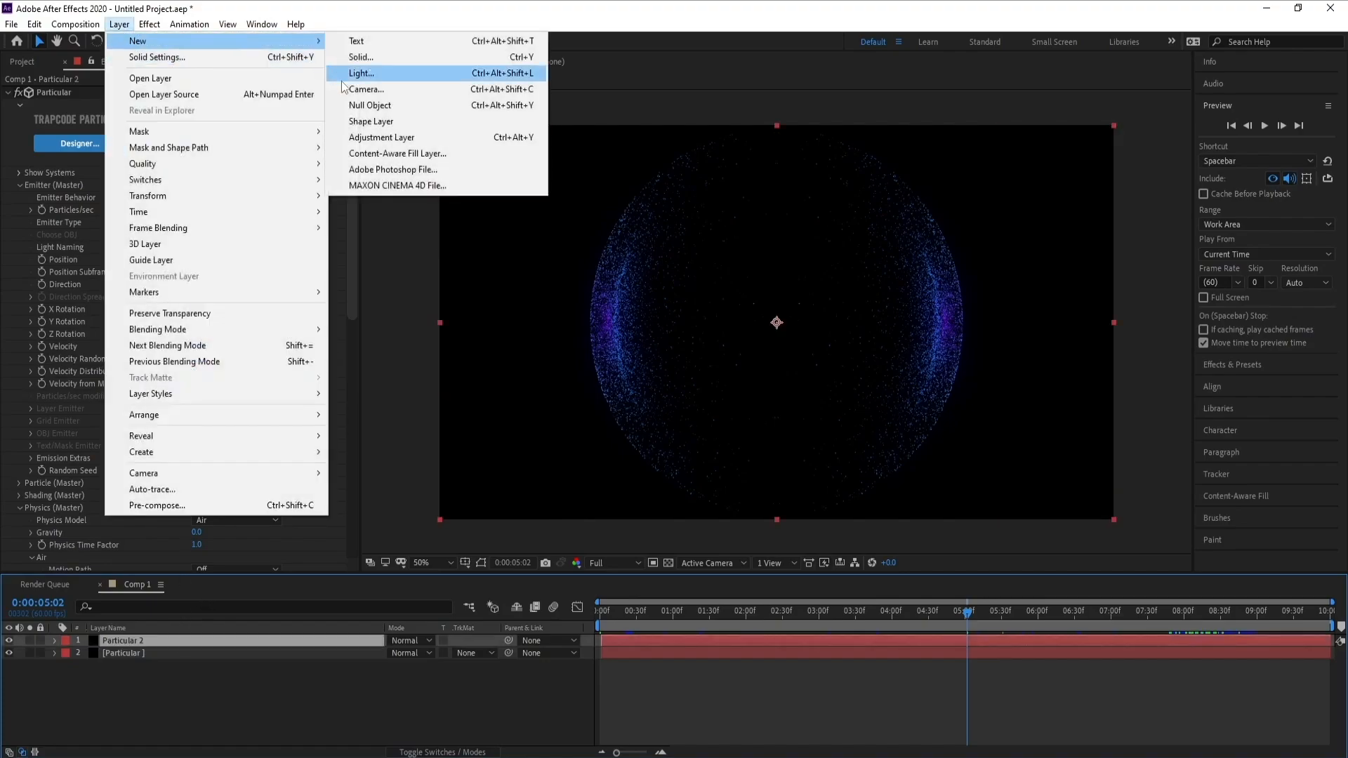
click(374, 138)
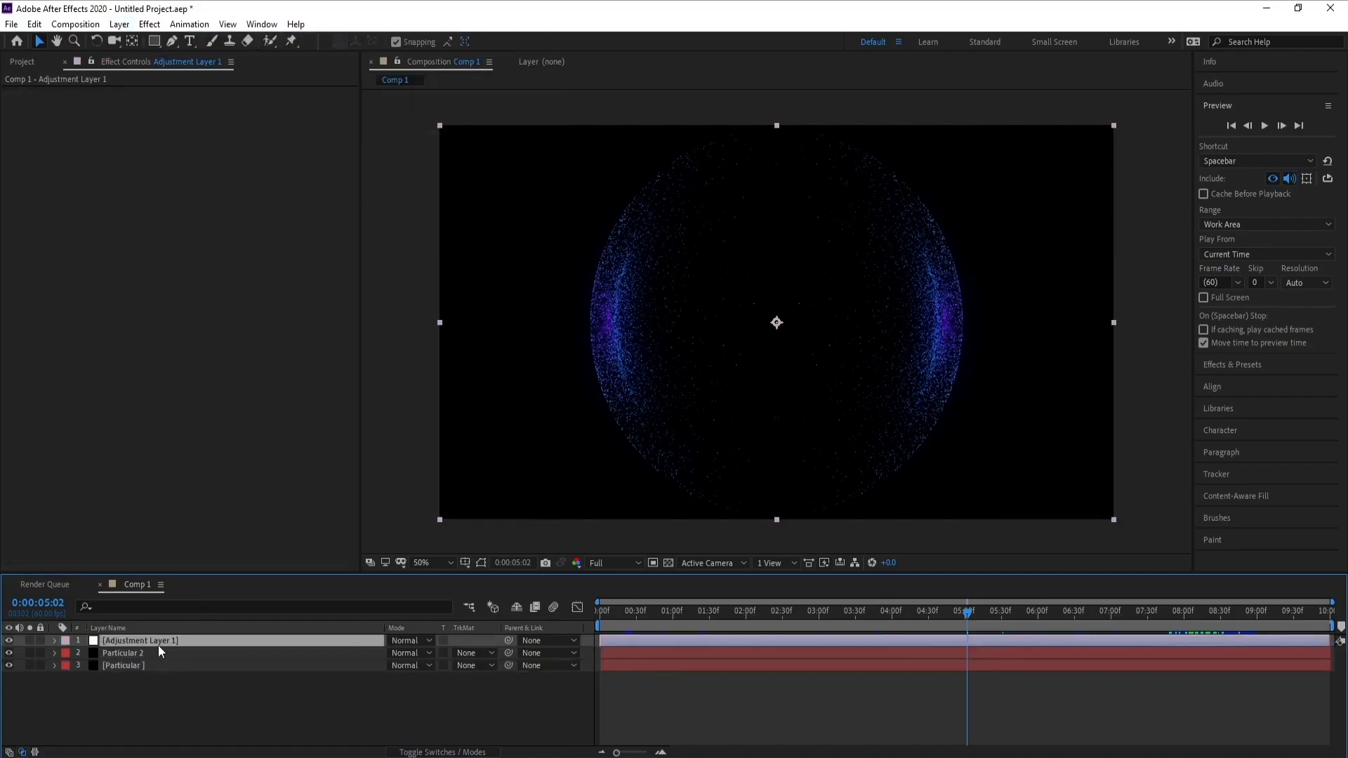
Apply a Glow effect to the adjustment layer with a 71% threshold and a radius of 75
click(149, 24)
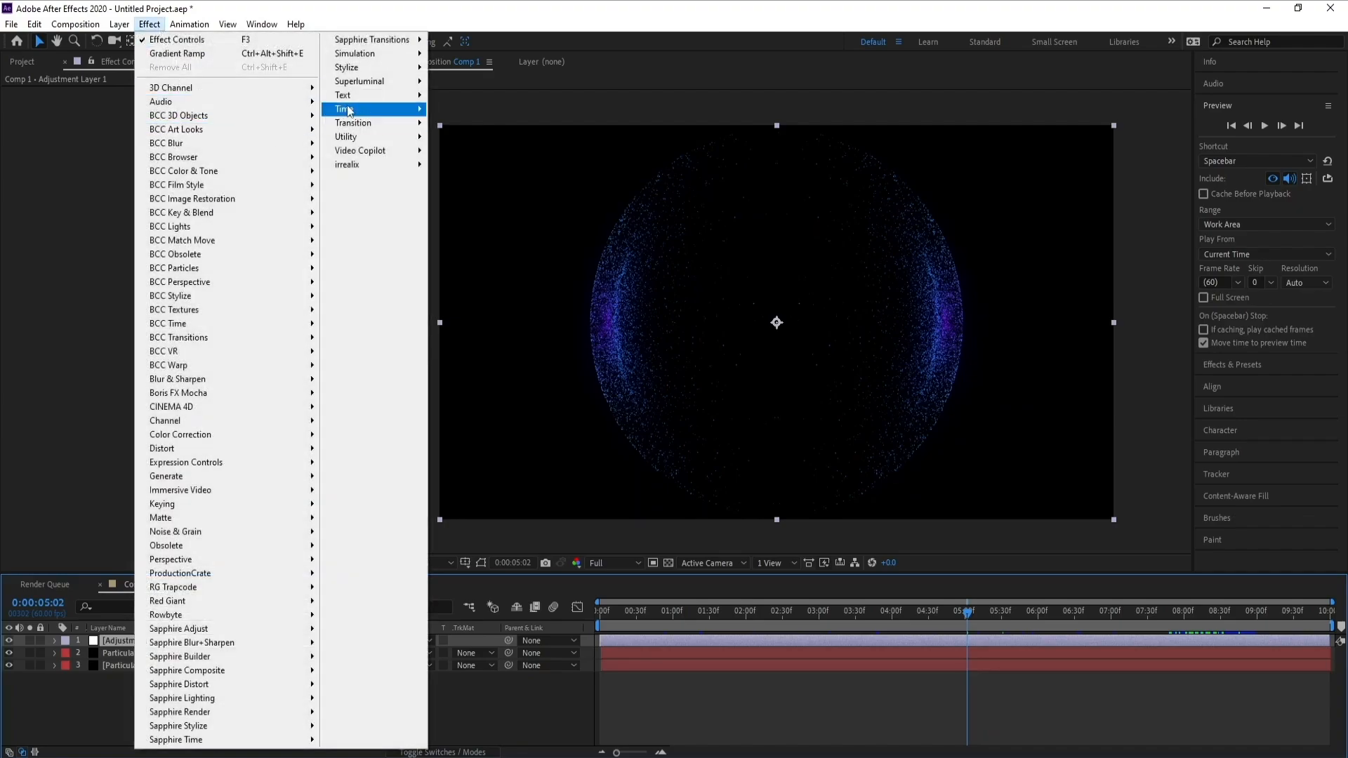
mouse_move(365, 67)
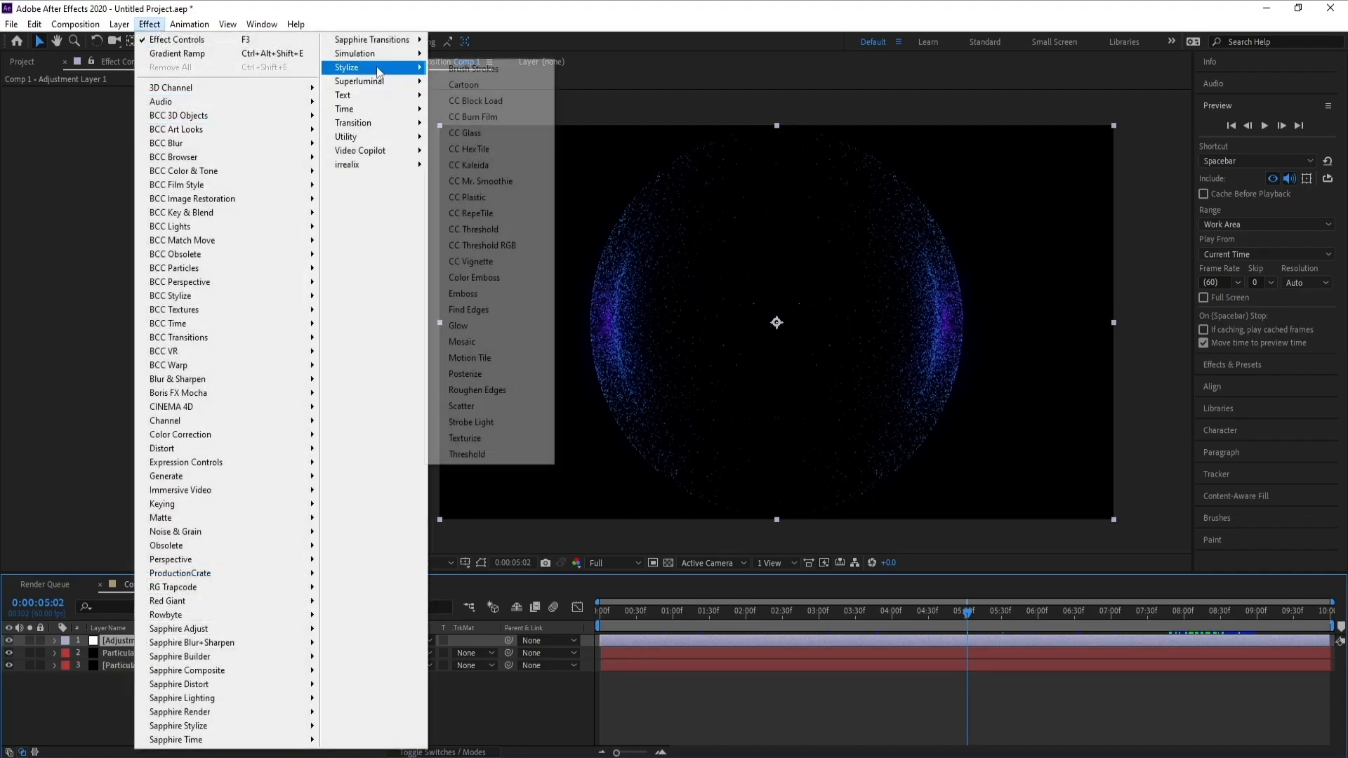
click(500, 325)
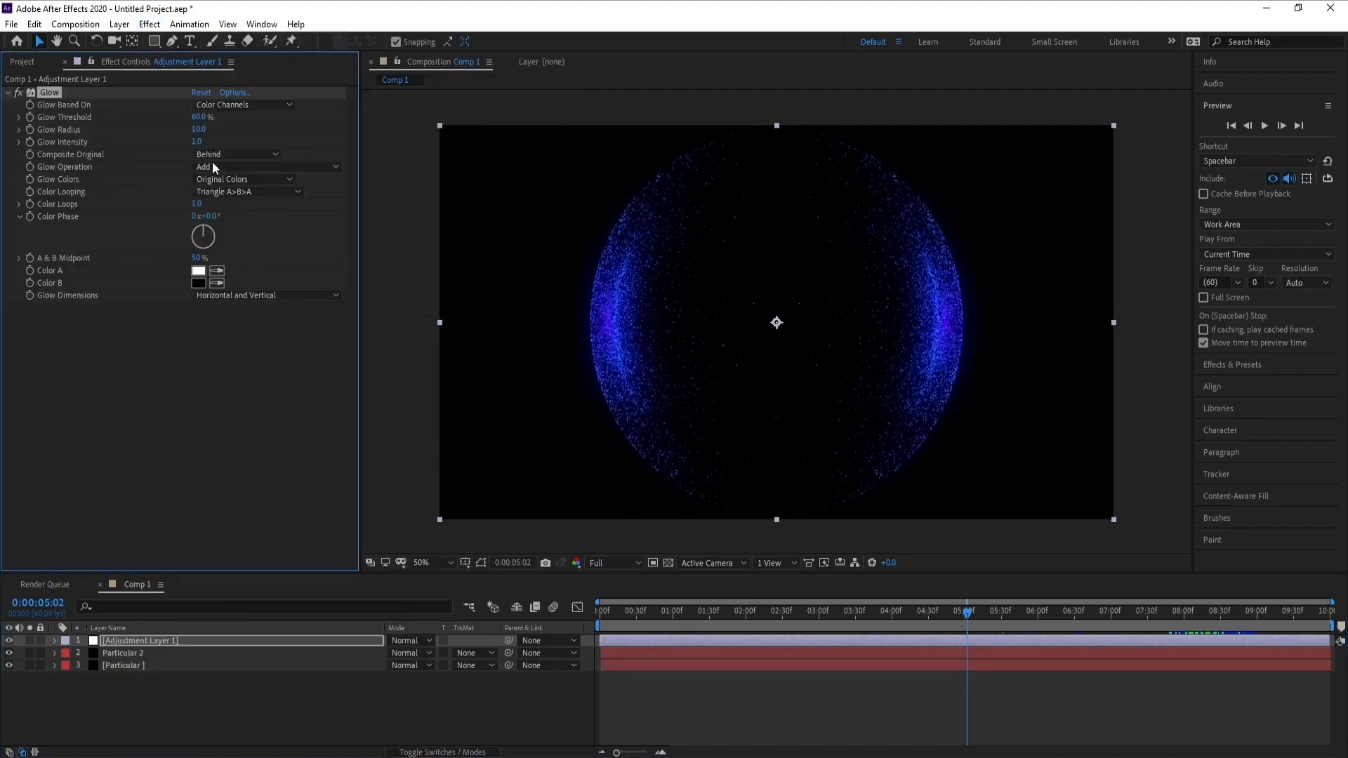
drag(200, 117, 204, 118)
Apply Curves to the adjustment layer and bend the RGB curve into a gentle S-shape, lifting highlights and lowering shadows
click(150, 24)
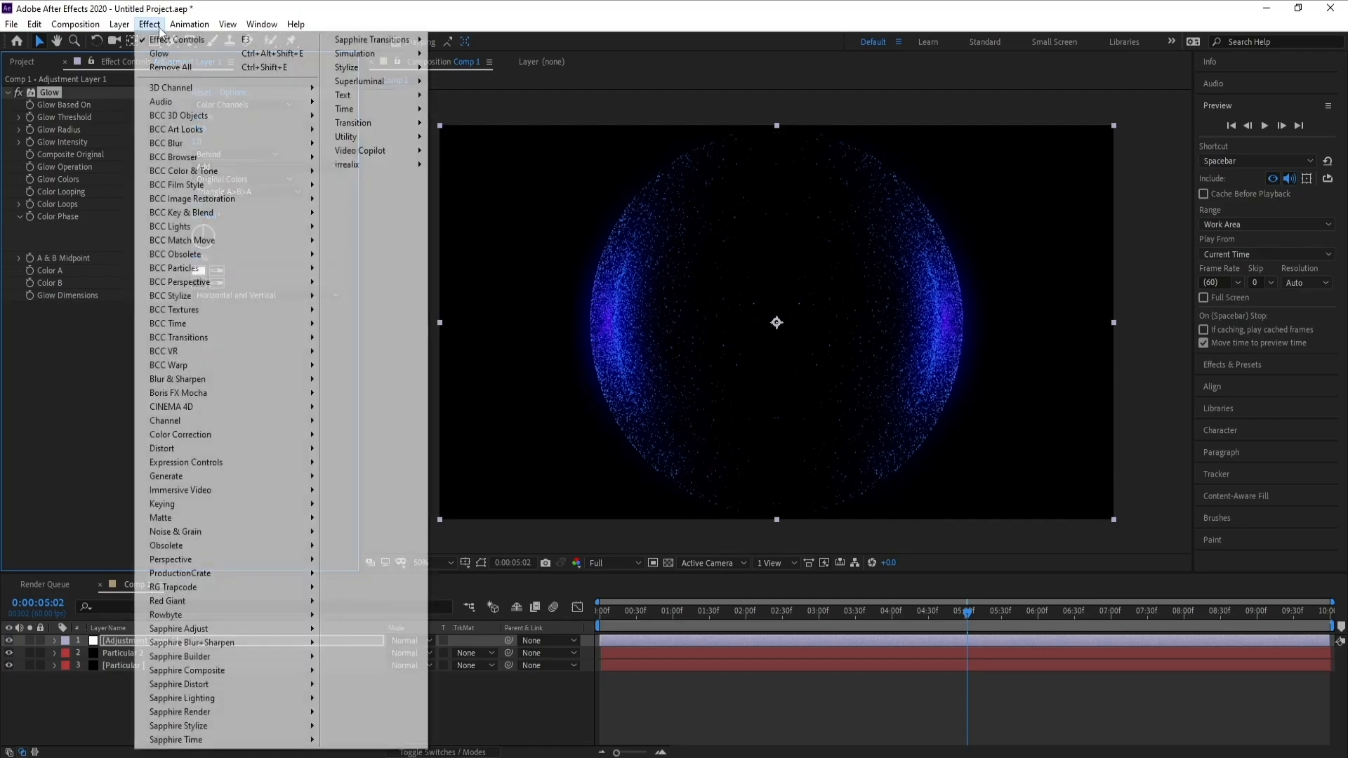
mouse_move(295, 435)
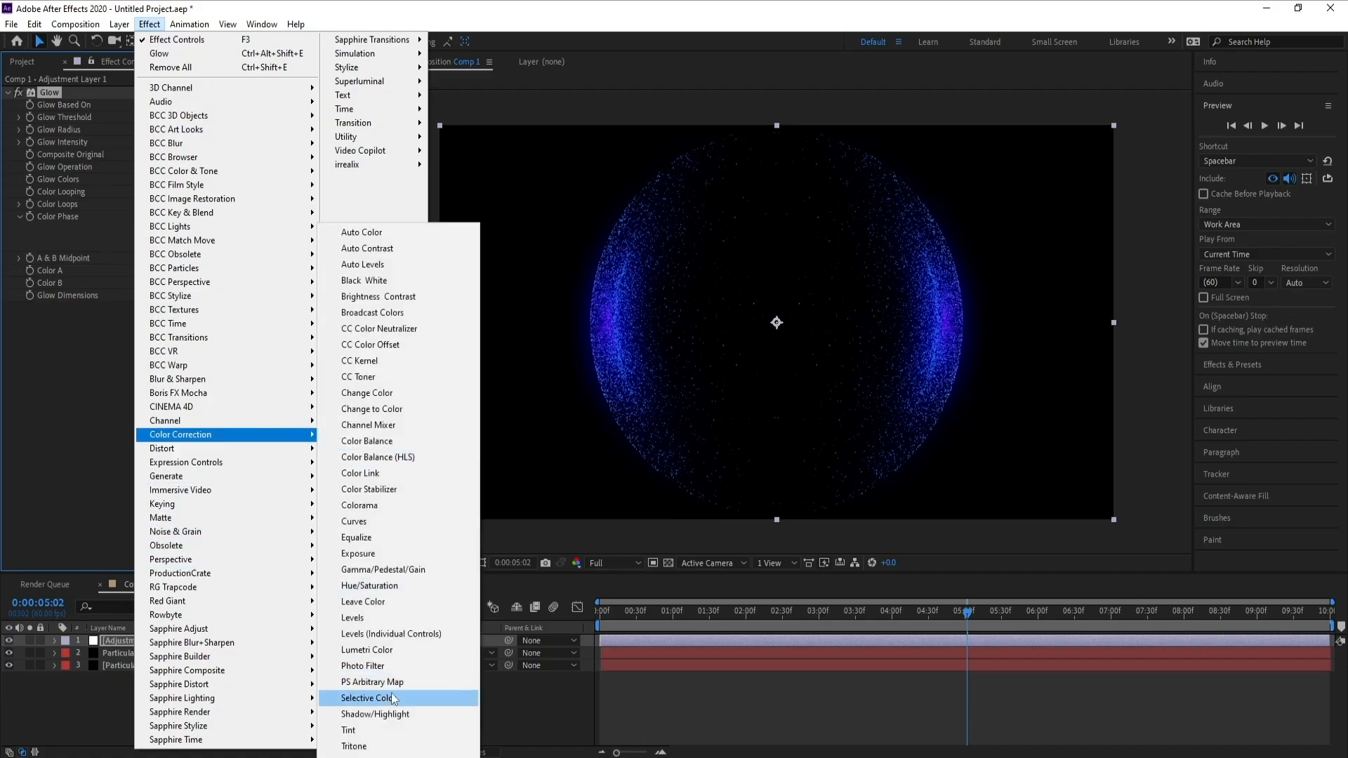
click(385, 521)
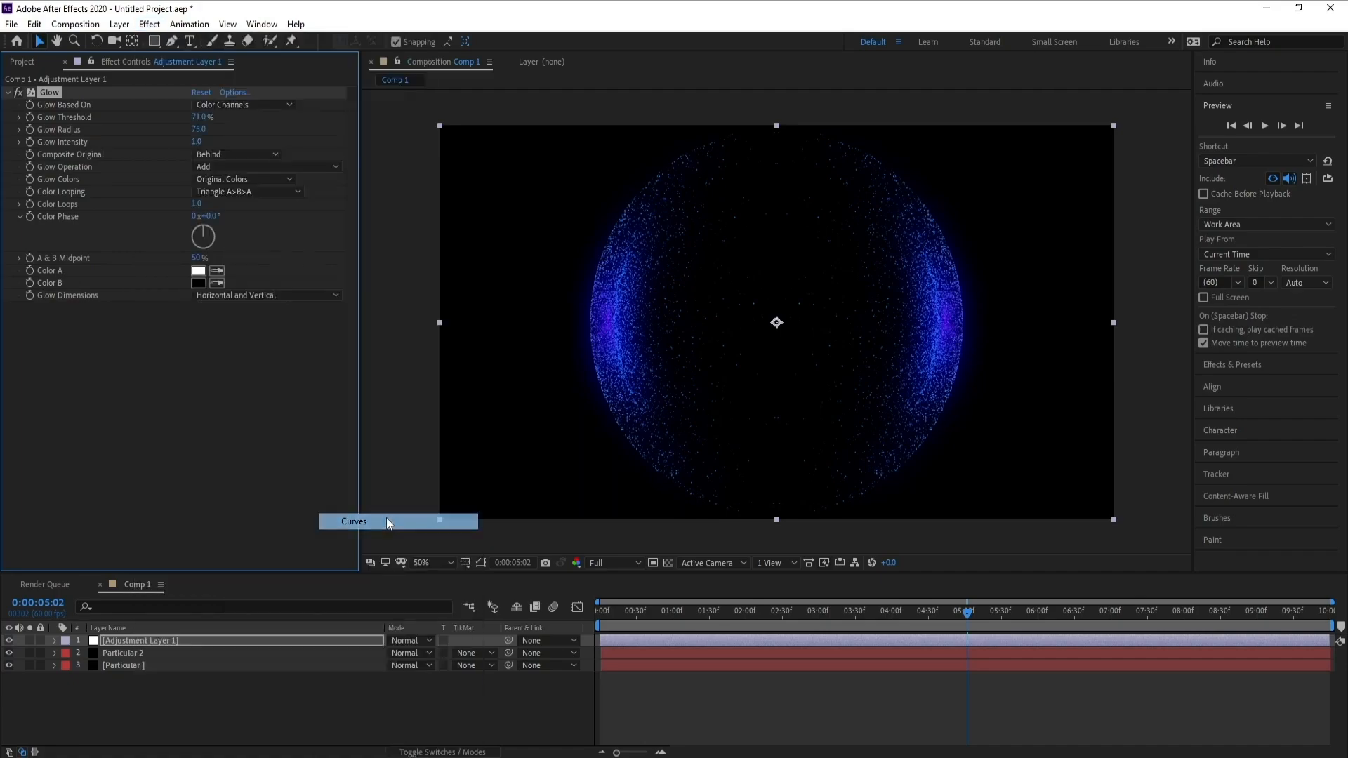
drag(154, 398, 146, 394)
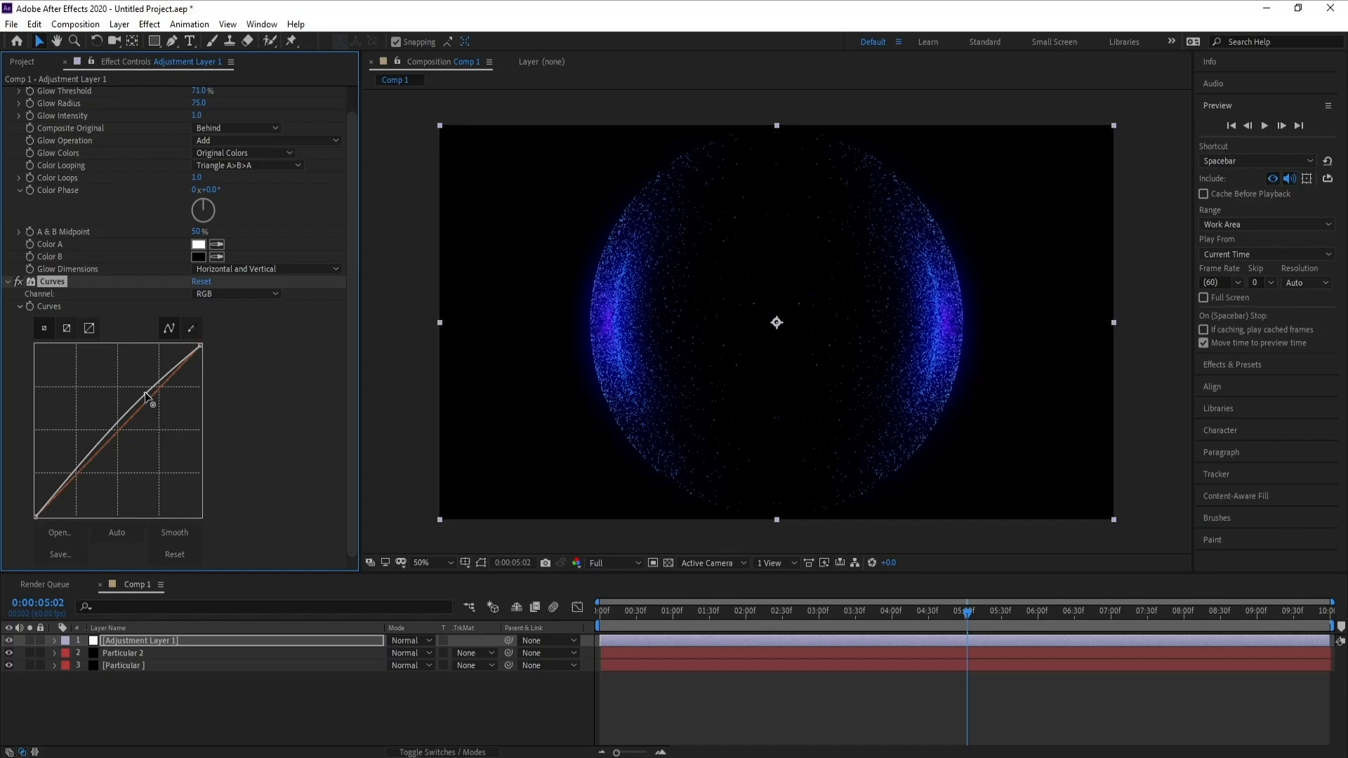
drag(89, 460, 93, 464)
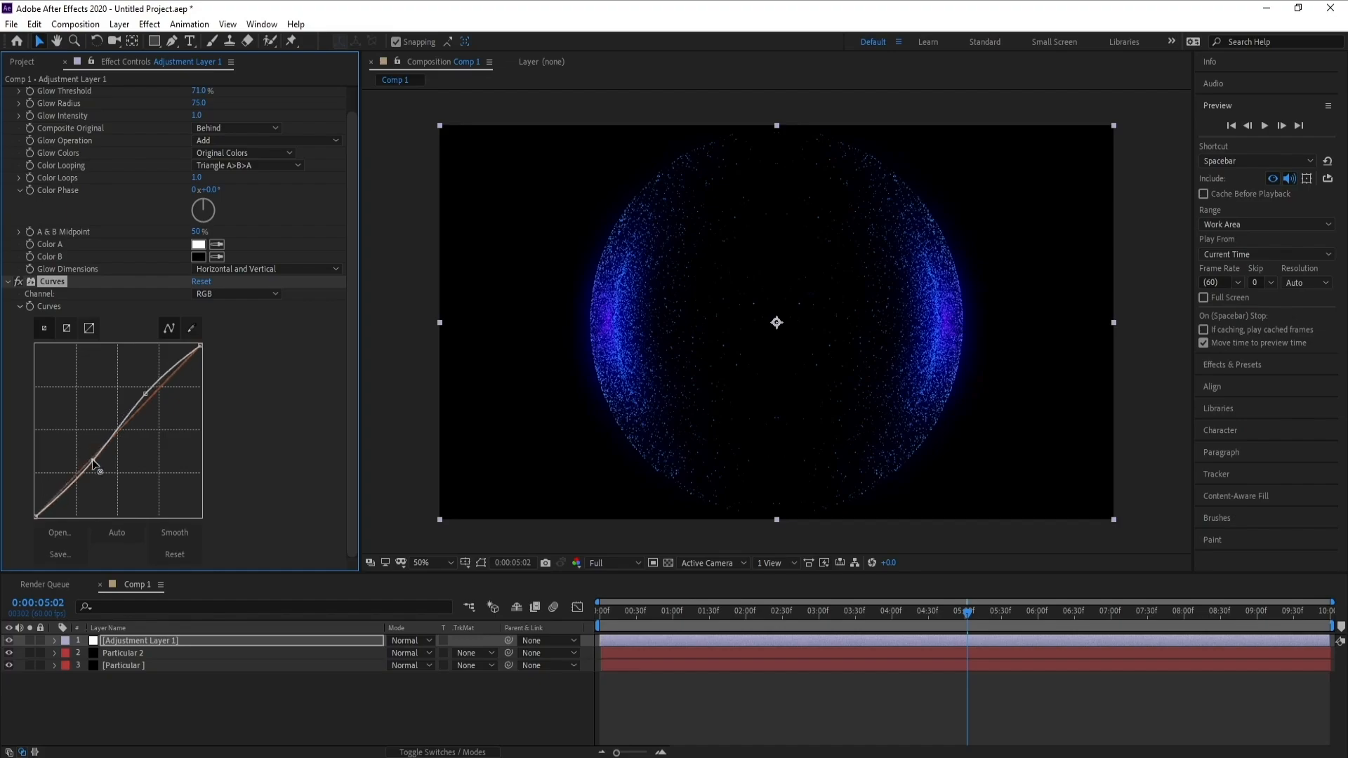
Bend the Alpha channel curve into a slight S-shape and move the current time to 0:00:09:40
click(252, 292)
click(242, 378)
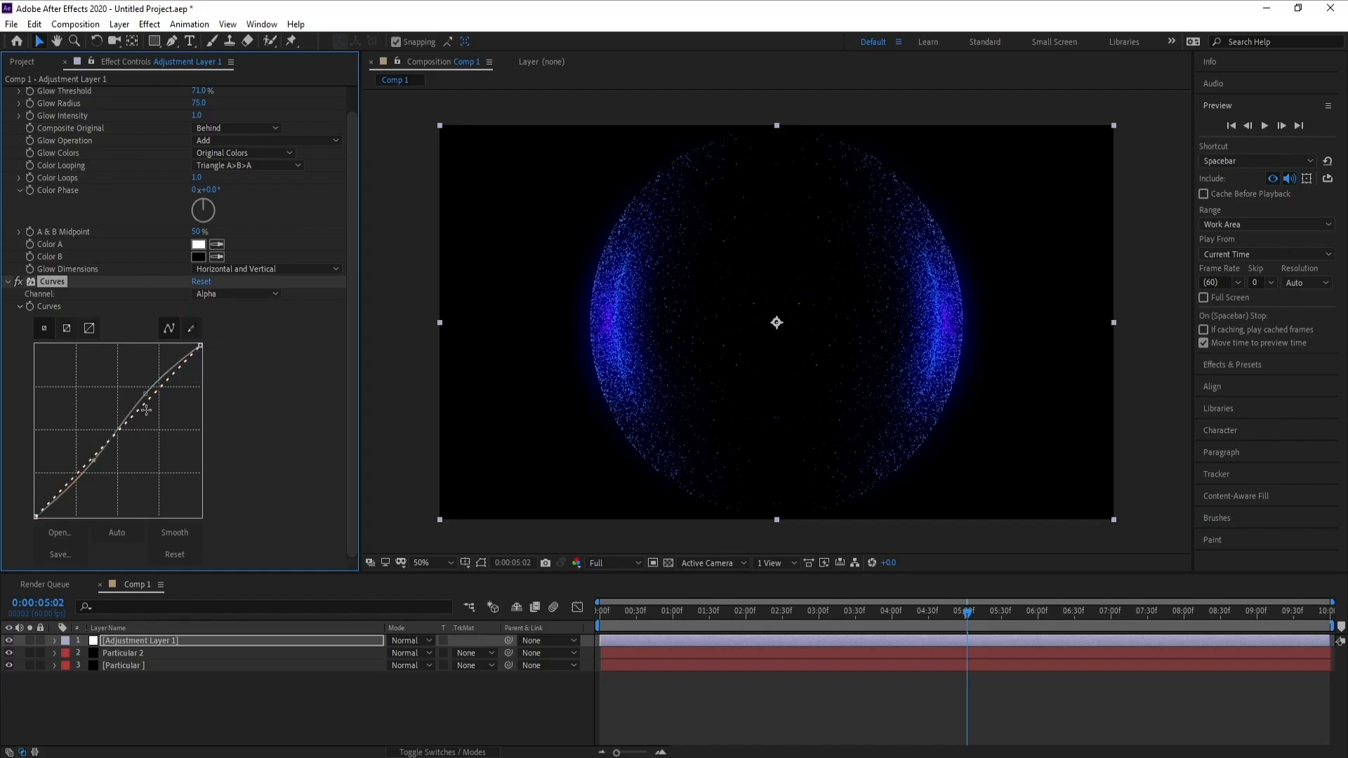
drag(148, 399, 145, 391)
drag(78, 461, 90, 473)
drag(976, 623, 1308, 618)
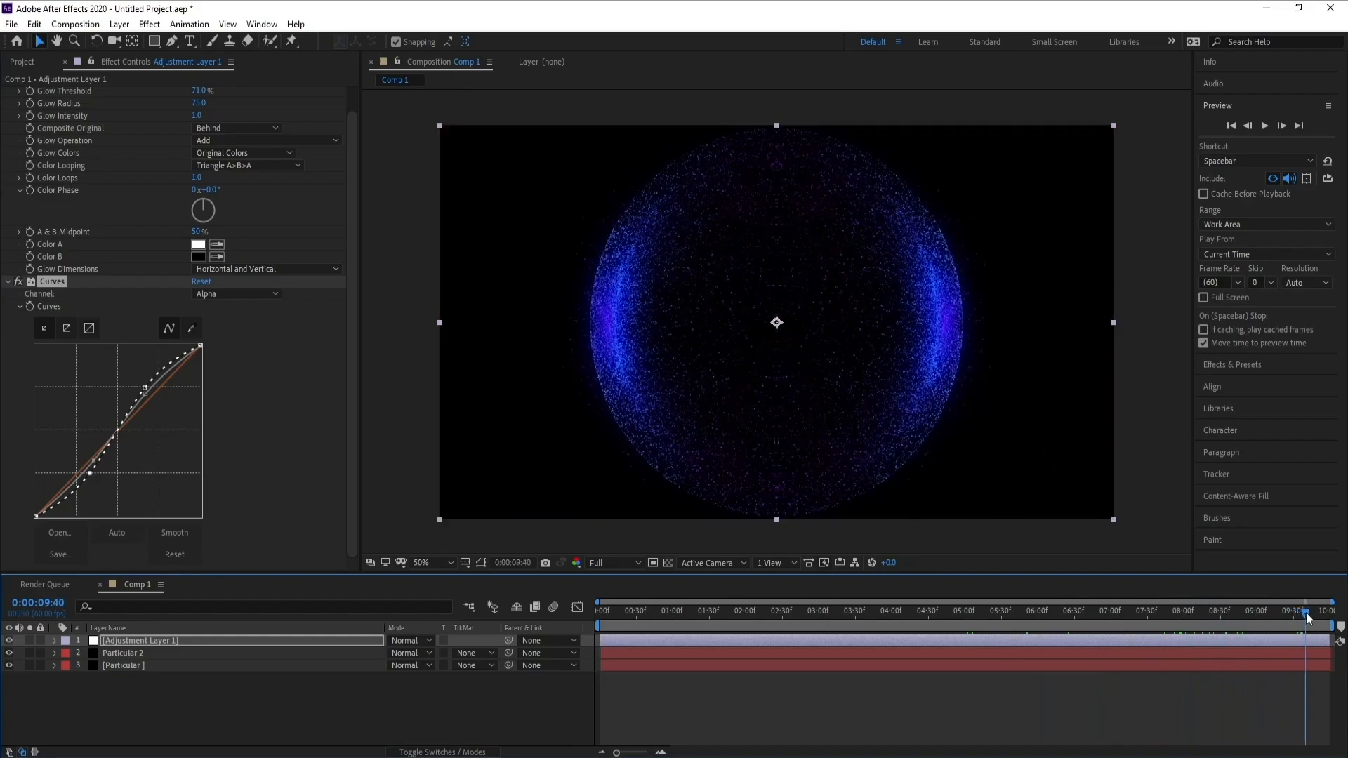
Pre-compose the adjustment layer and both Particular layers into one composition
click(133, 667)
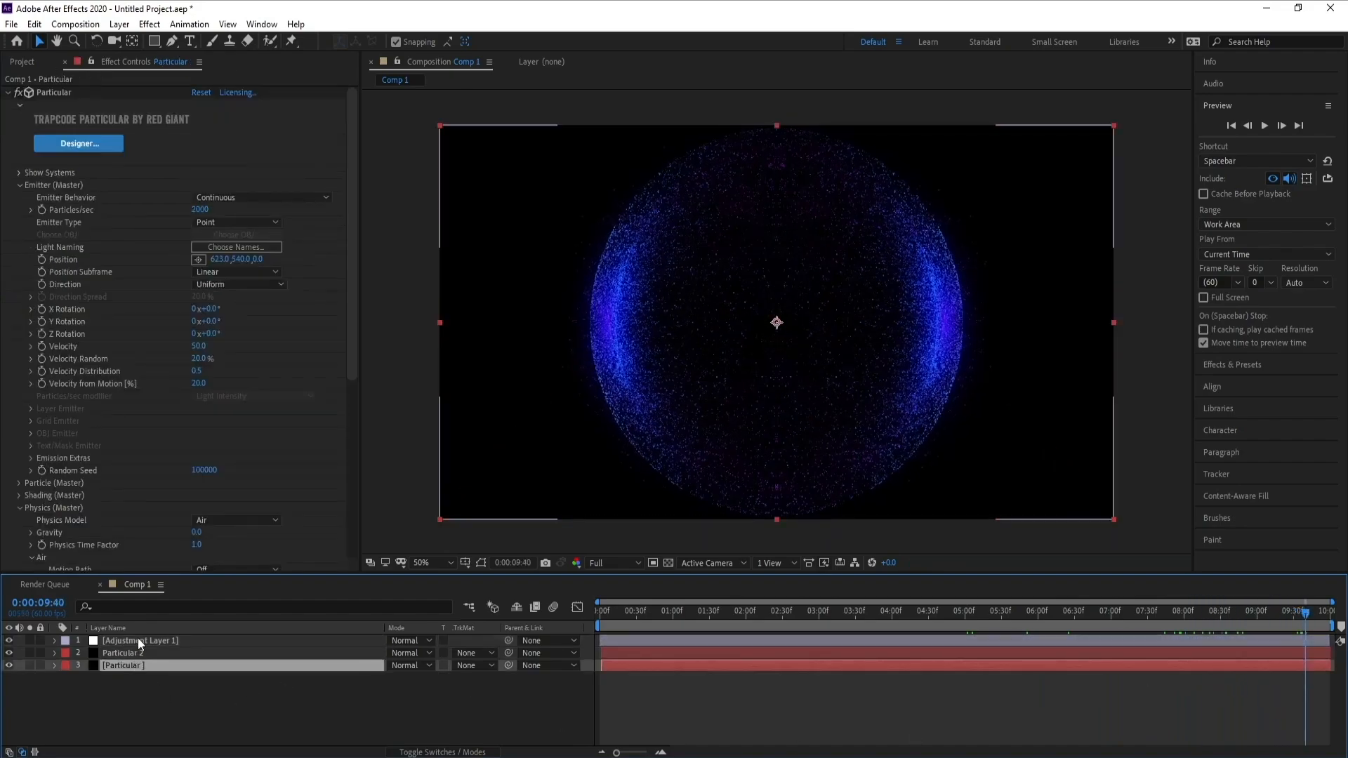
shift+click(137, 639)
right_click(138, 638)
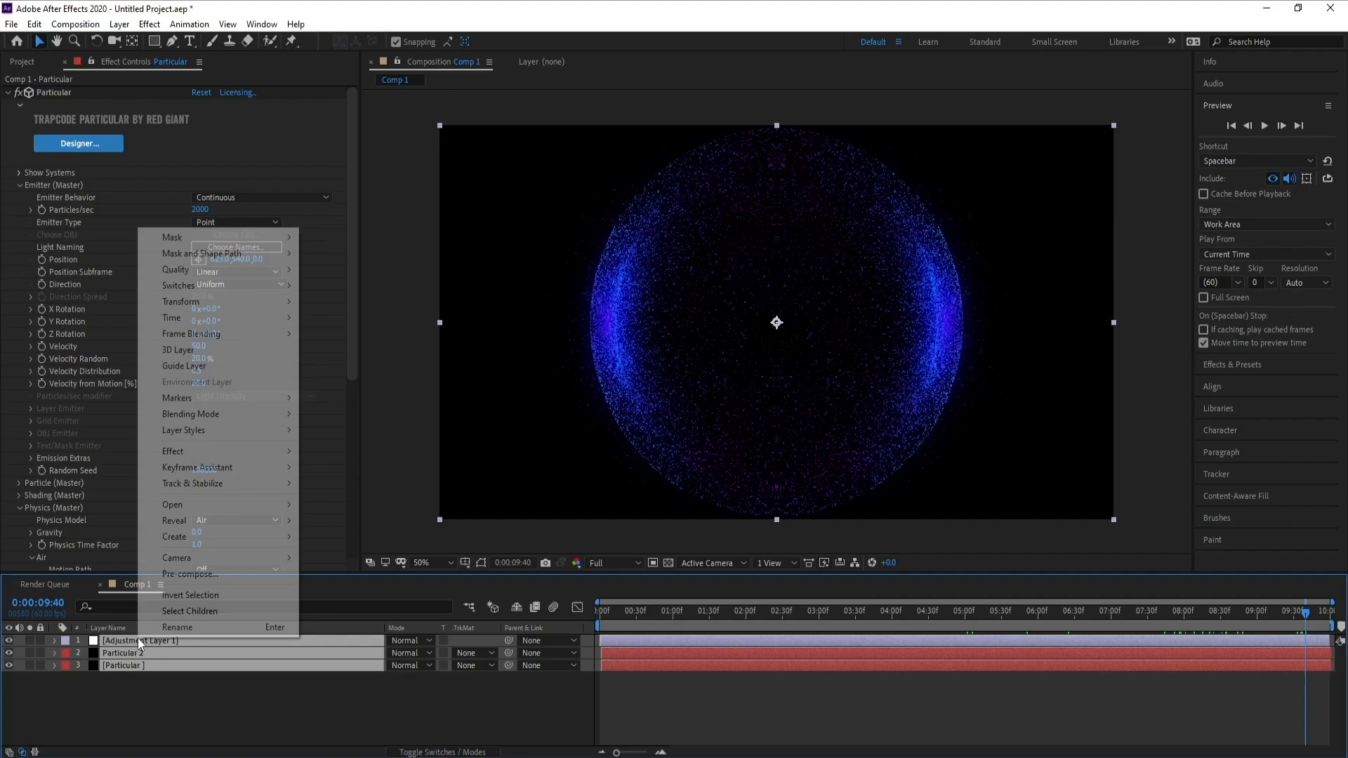
click(190, 574)
key(Return)
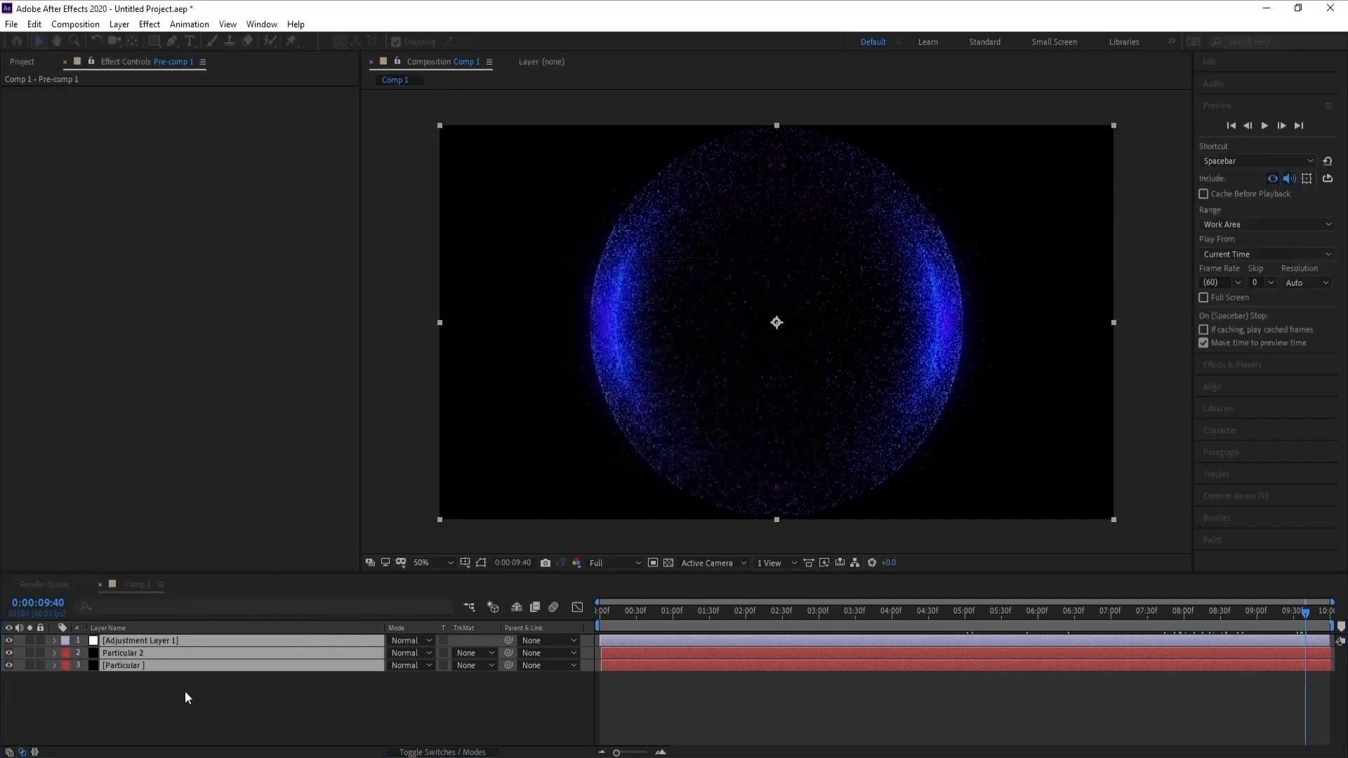
click(119, 24)
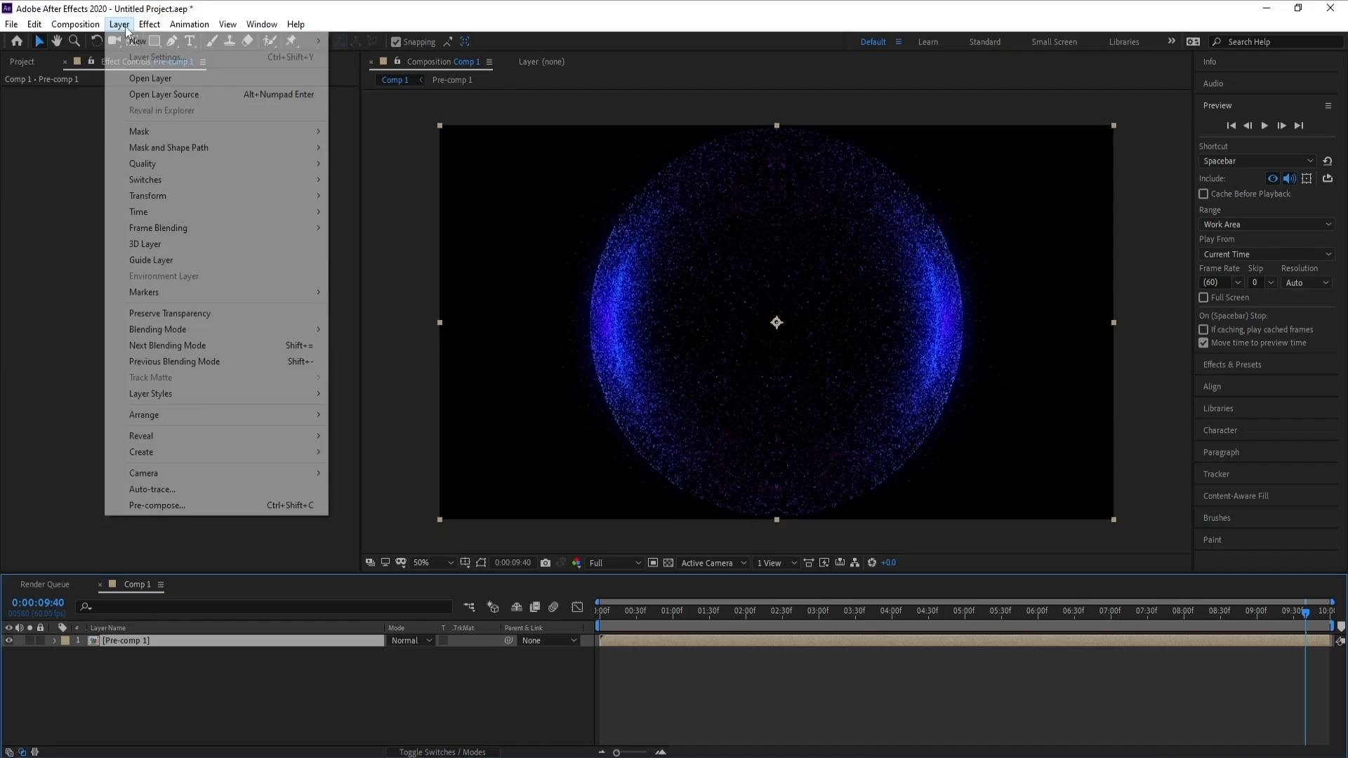
mouse_move(309, 41)
click(392, 72)
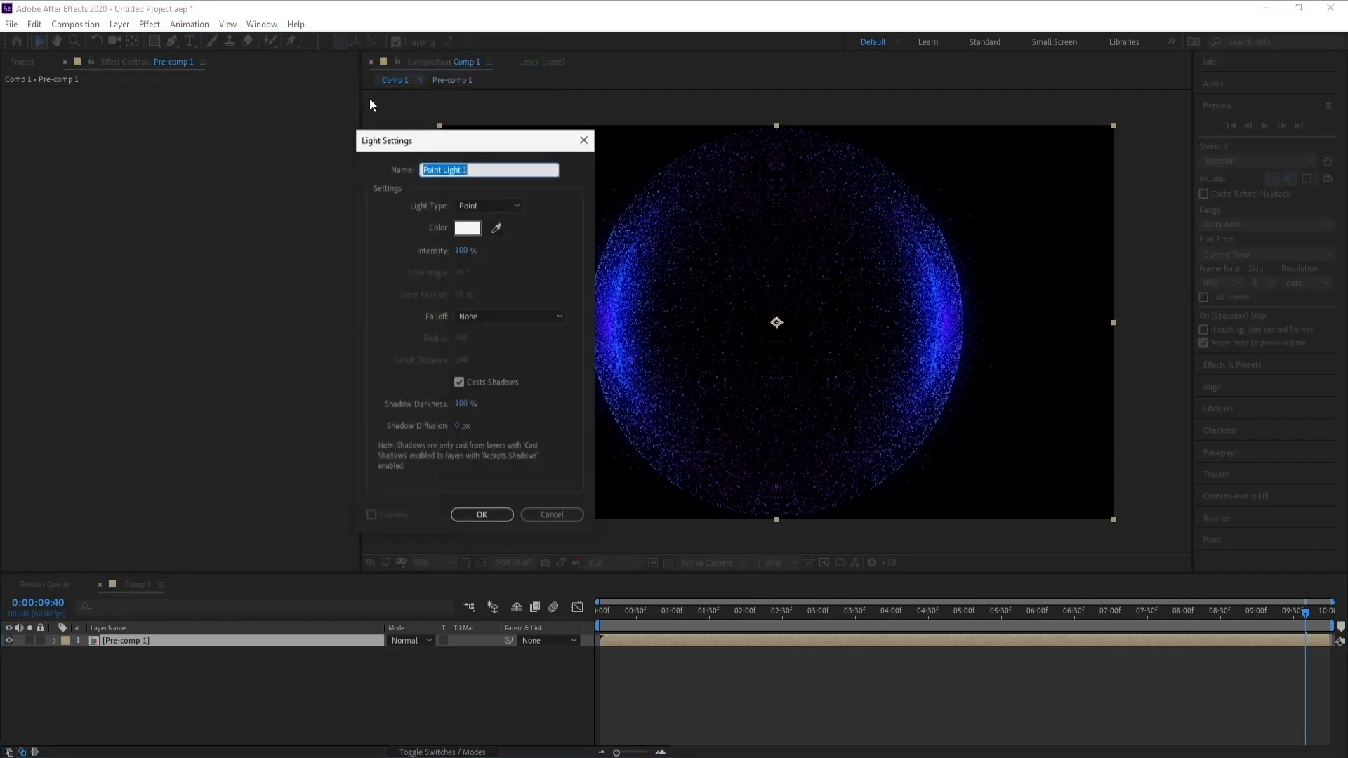
click(560, 518)
Create a black 1920 × 1080 solid named BG and place it below the pre-composed layer
click(119, 23)
mouse_move(309, 39)
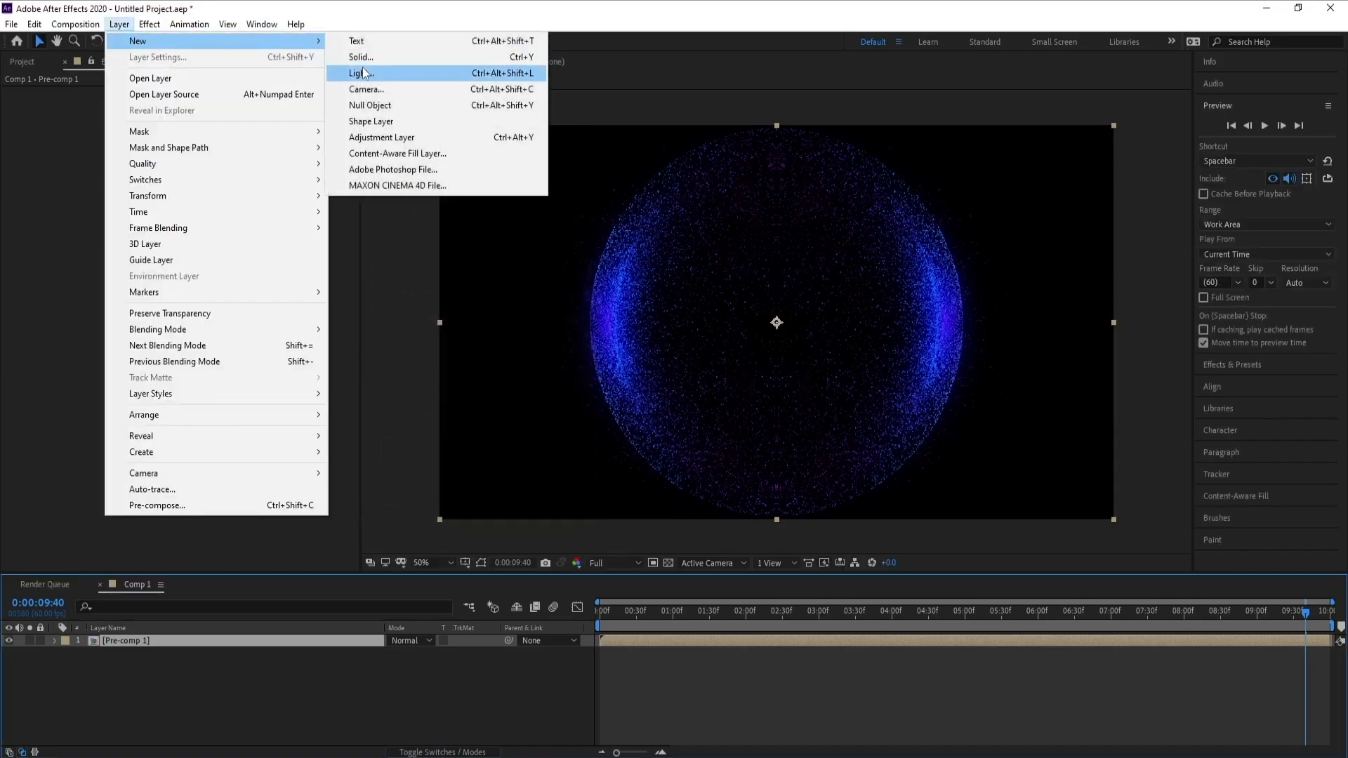
click(379, 57)
text(BG)
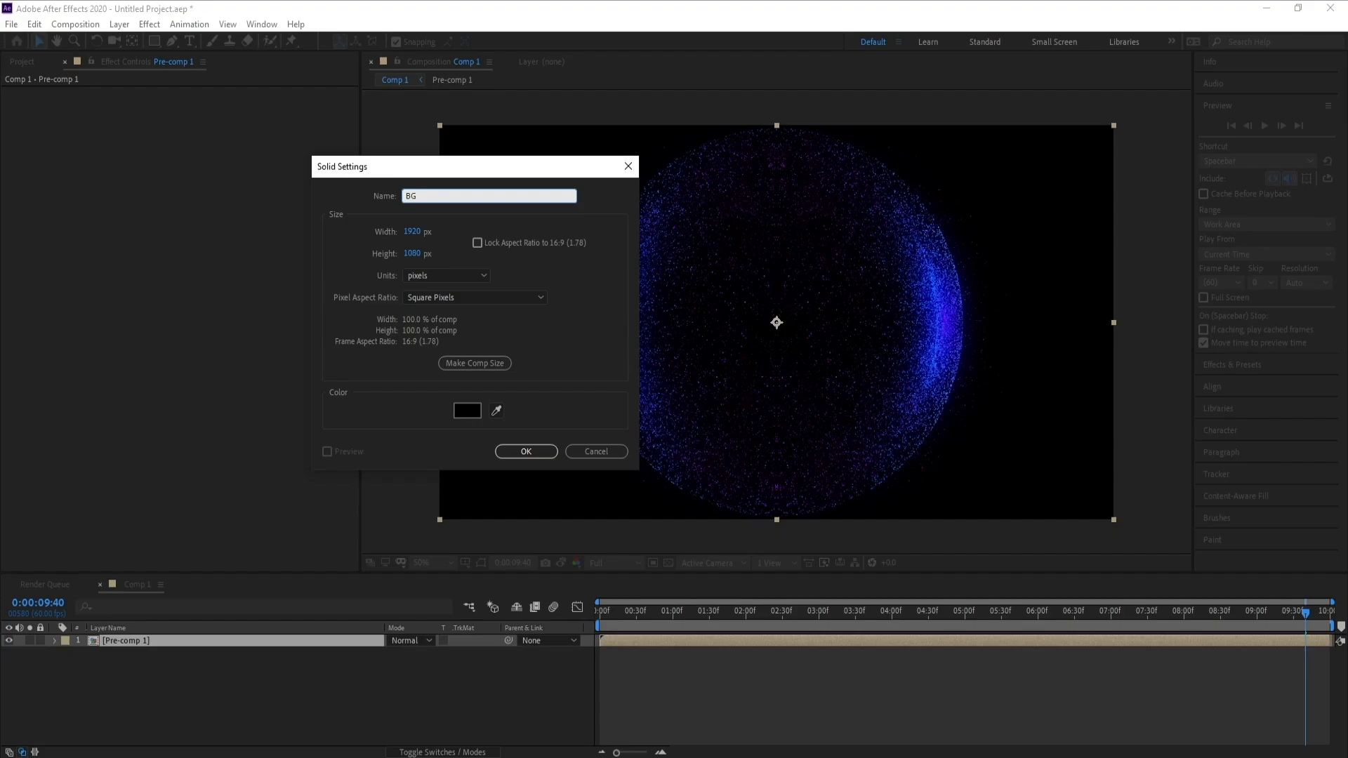
key(Return)
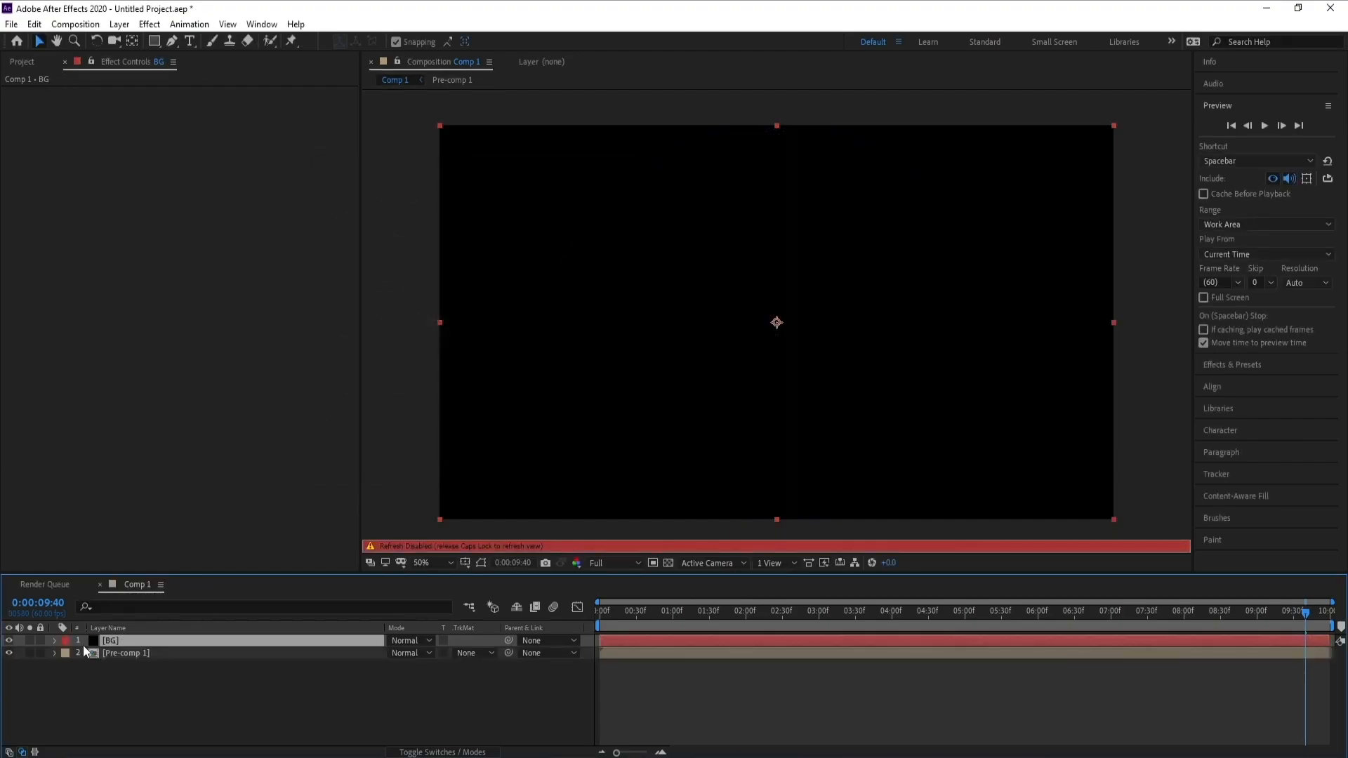
key(Caps_Lock)
drag(116, 636, 137, 655)
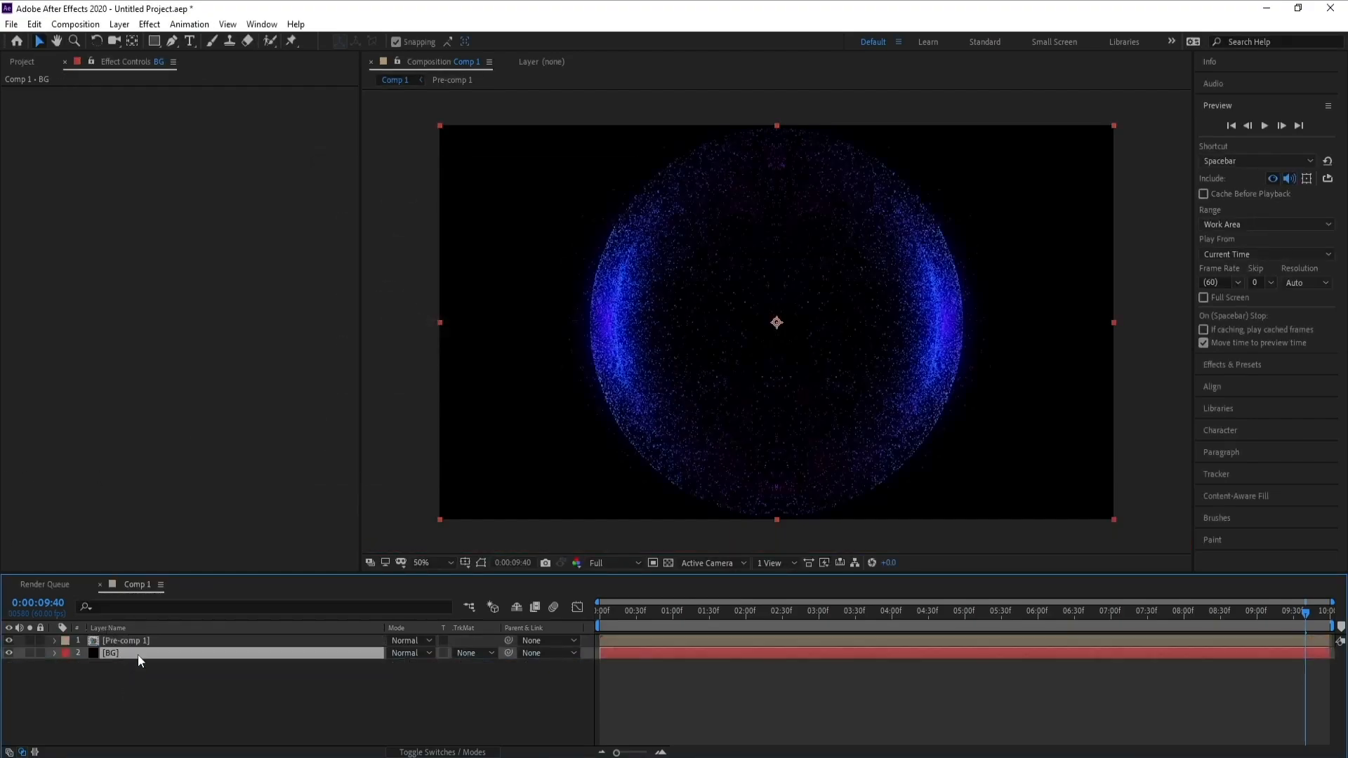
Apply a Gradient Ramp to BG, set its shape to Radial Ramp, and move the ramp start to the frame centre at about 962, 544
click(150, 23)
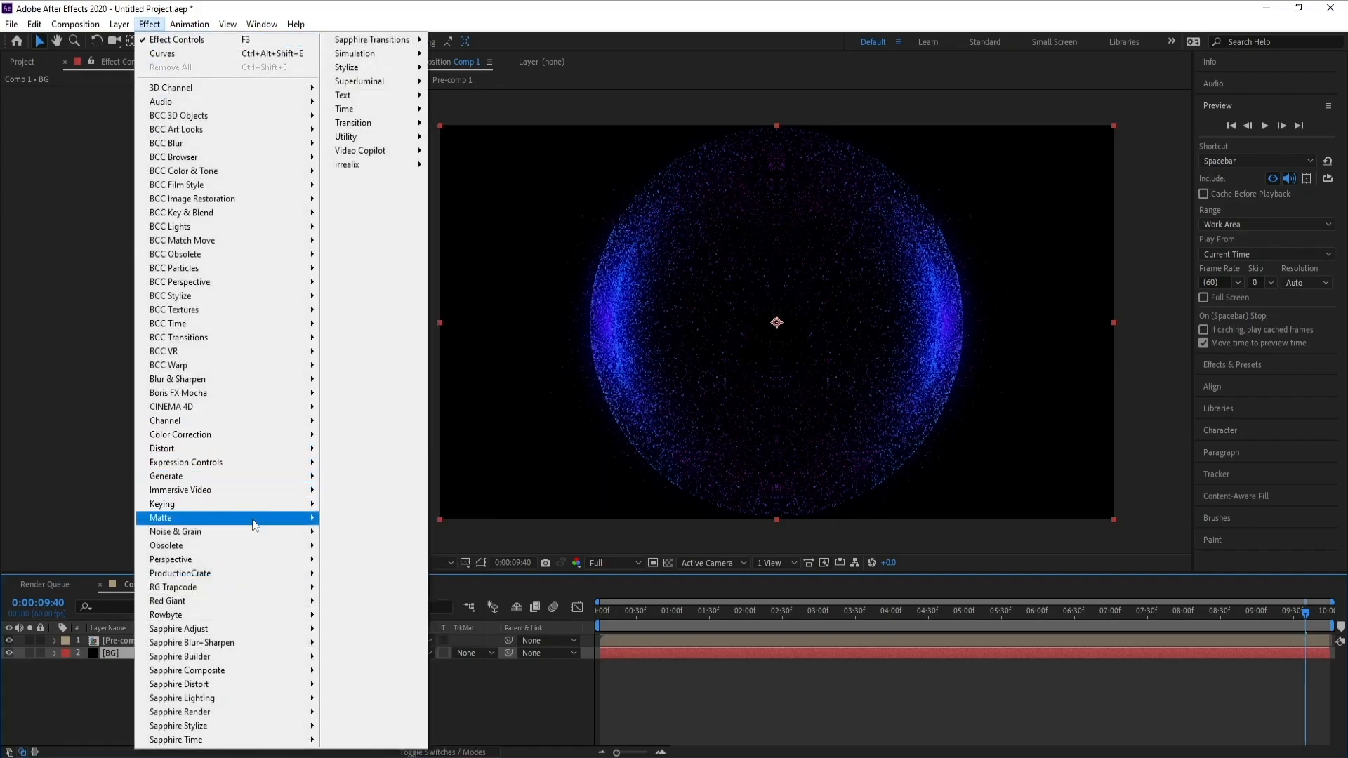
mouse_move(251, 453)
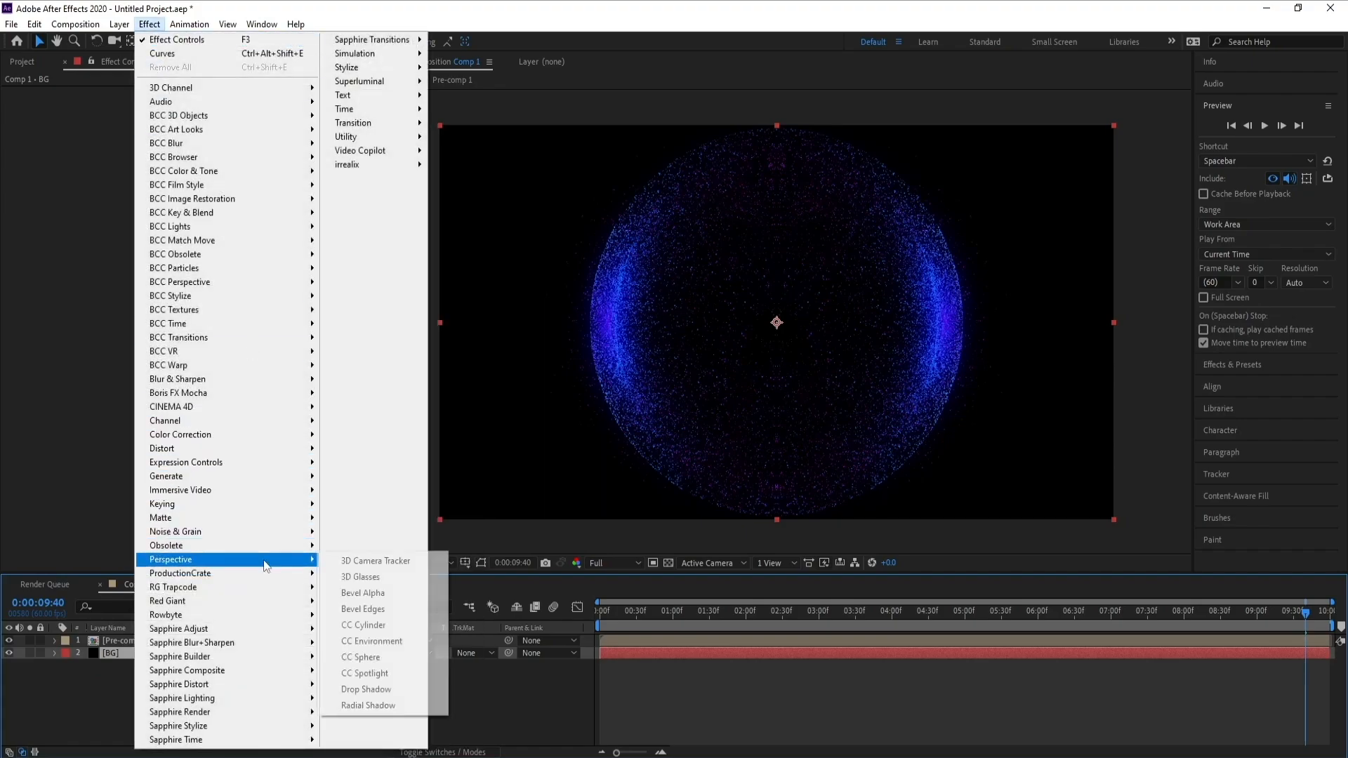
mouse_move(269, 573)
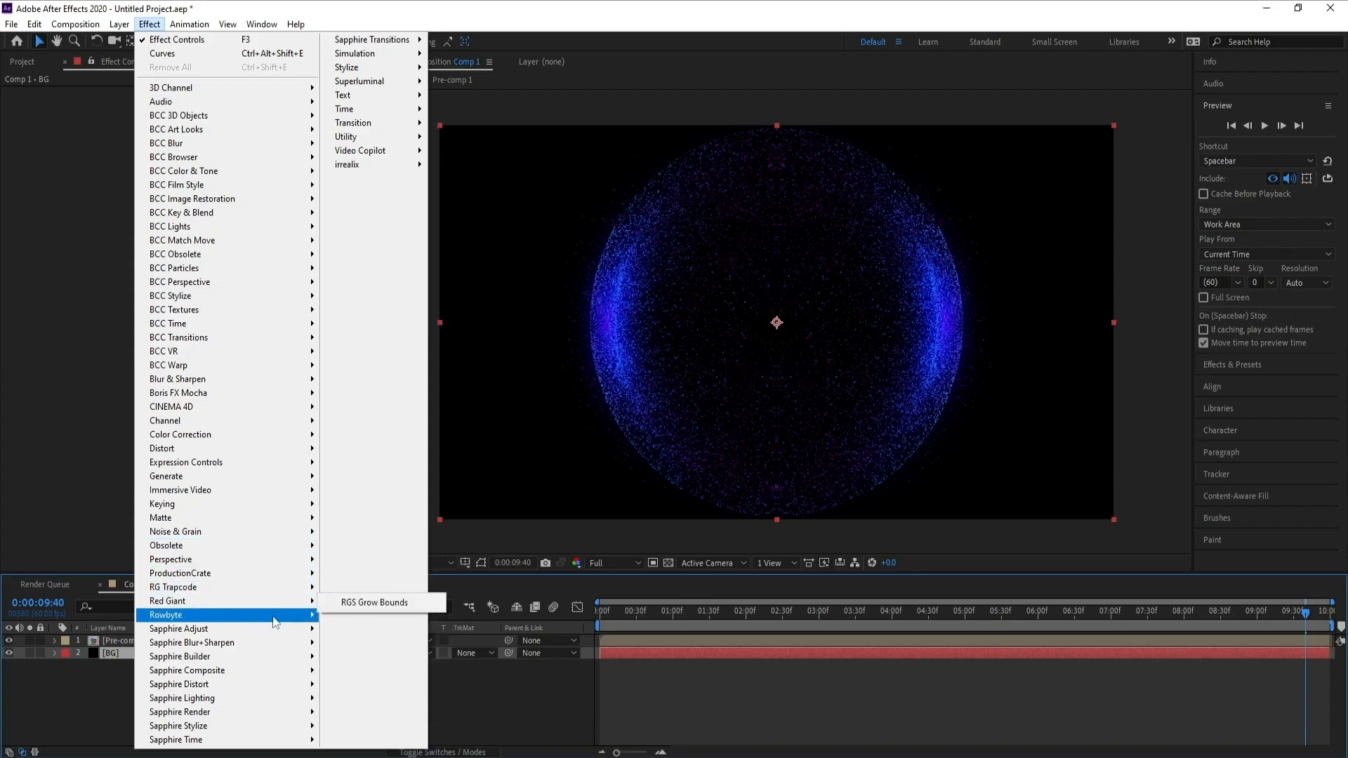
mouse_move(269, 477)
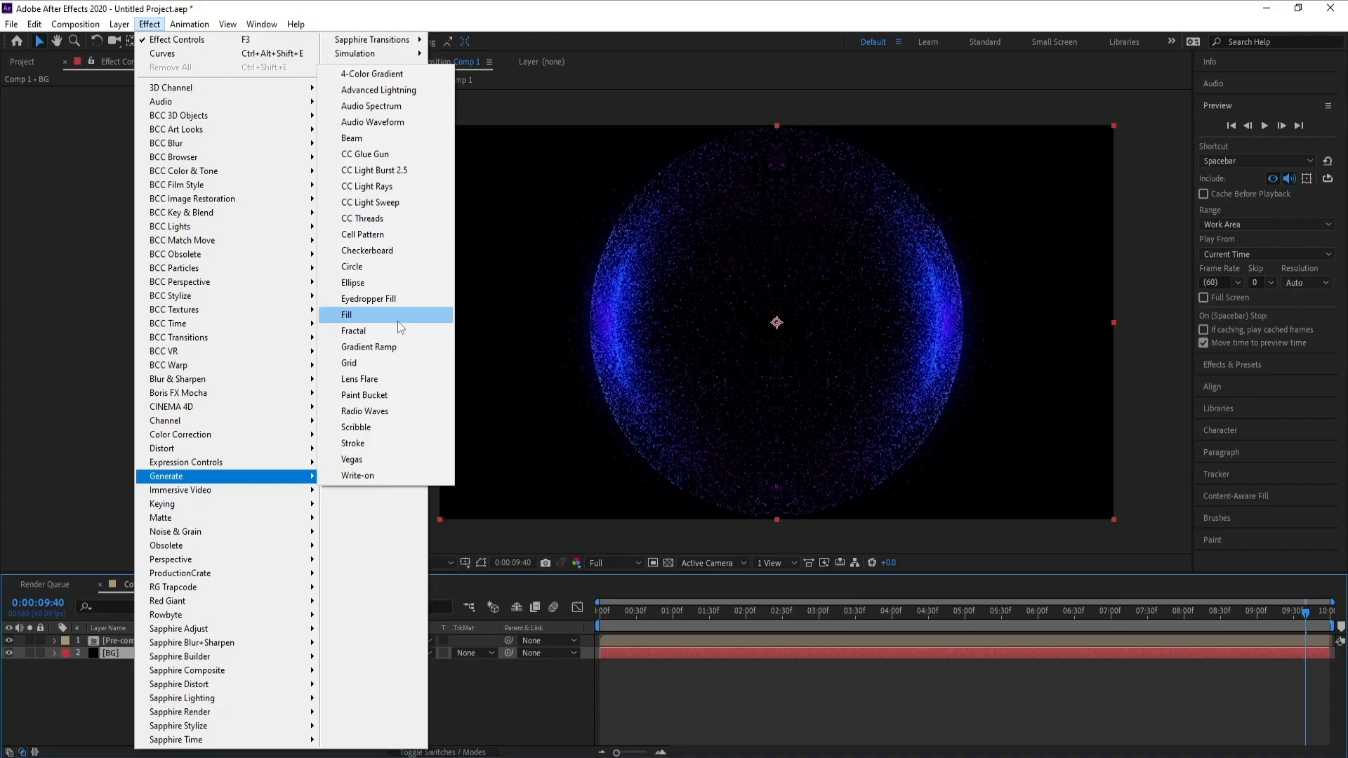
click(399, 353)
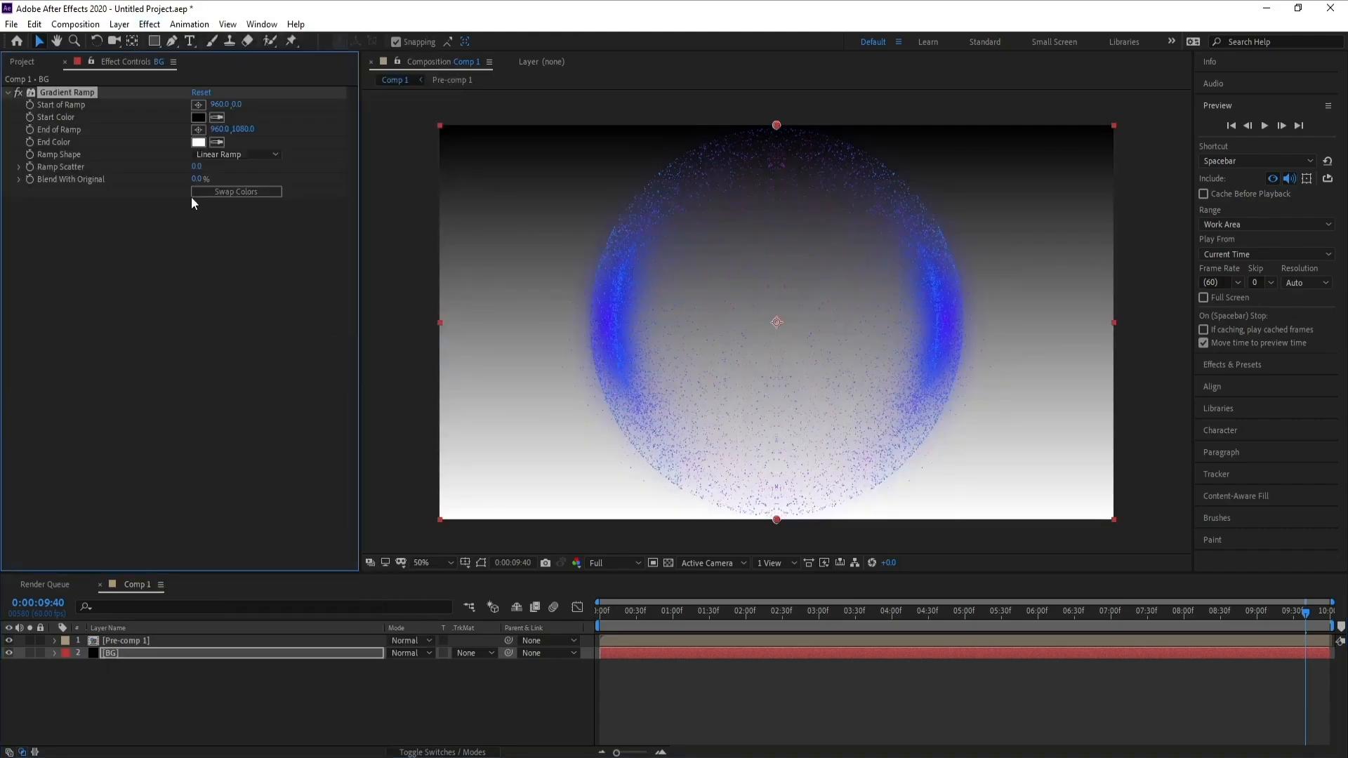
click(228, 154)
click(239, 188)
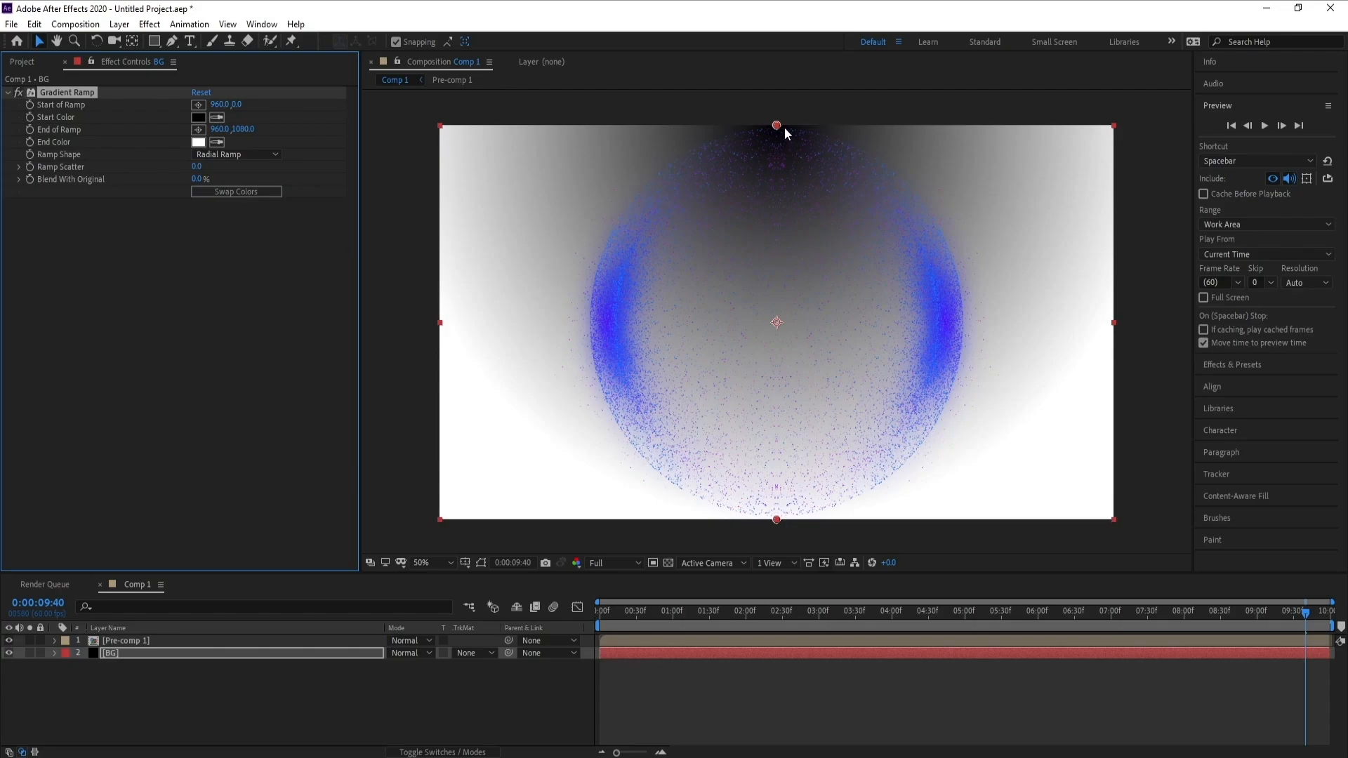
drag(776, 125, 778, 325)
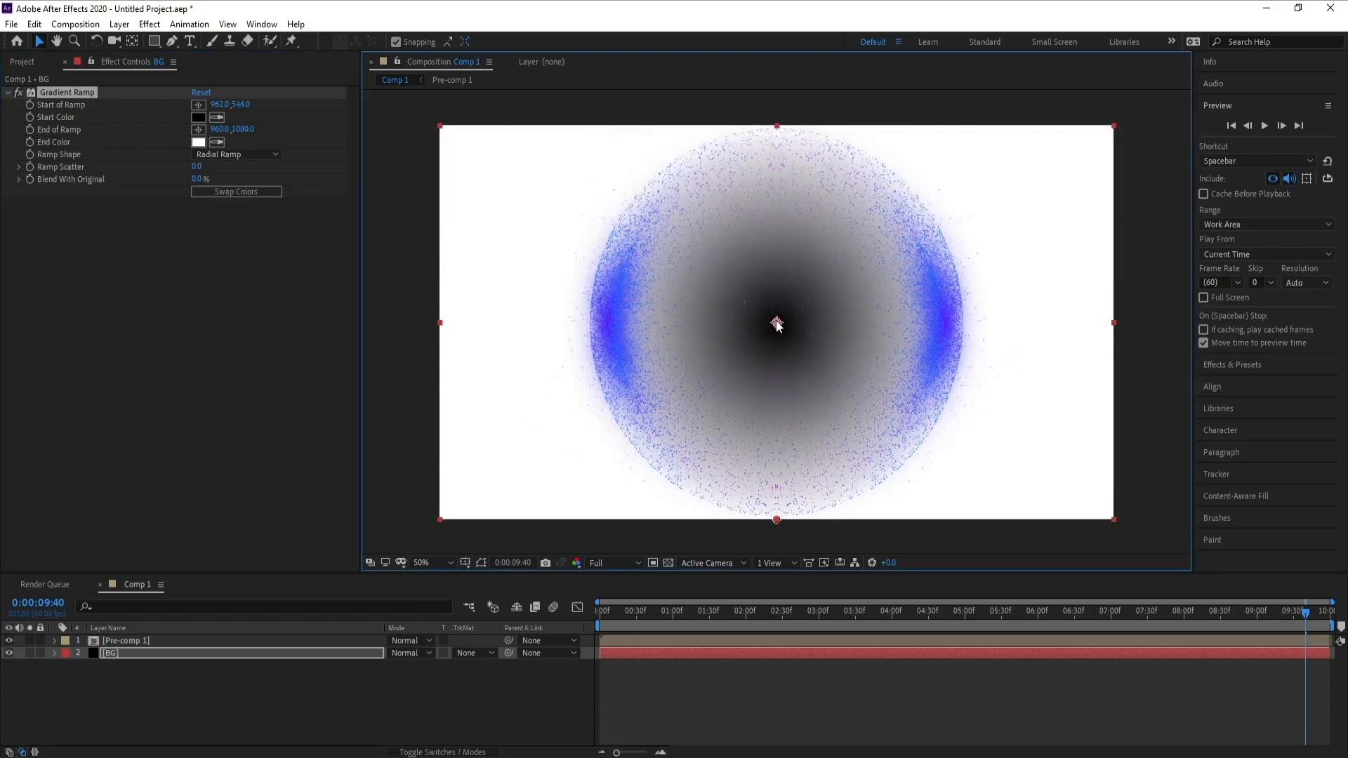
Set the Gradient Ramp's start color to a dark blue
click(200, 118)
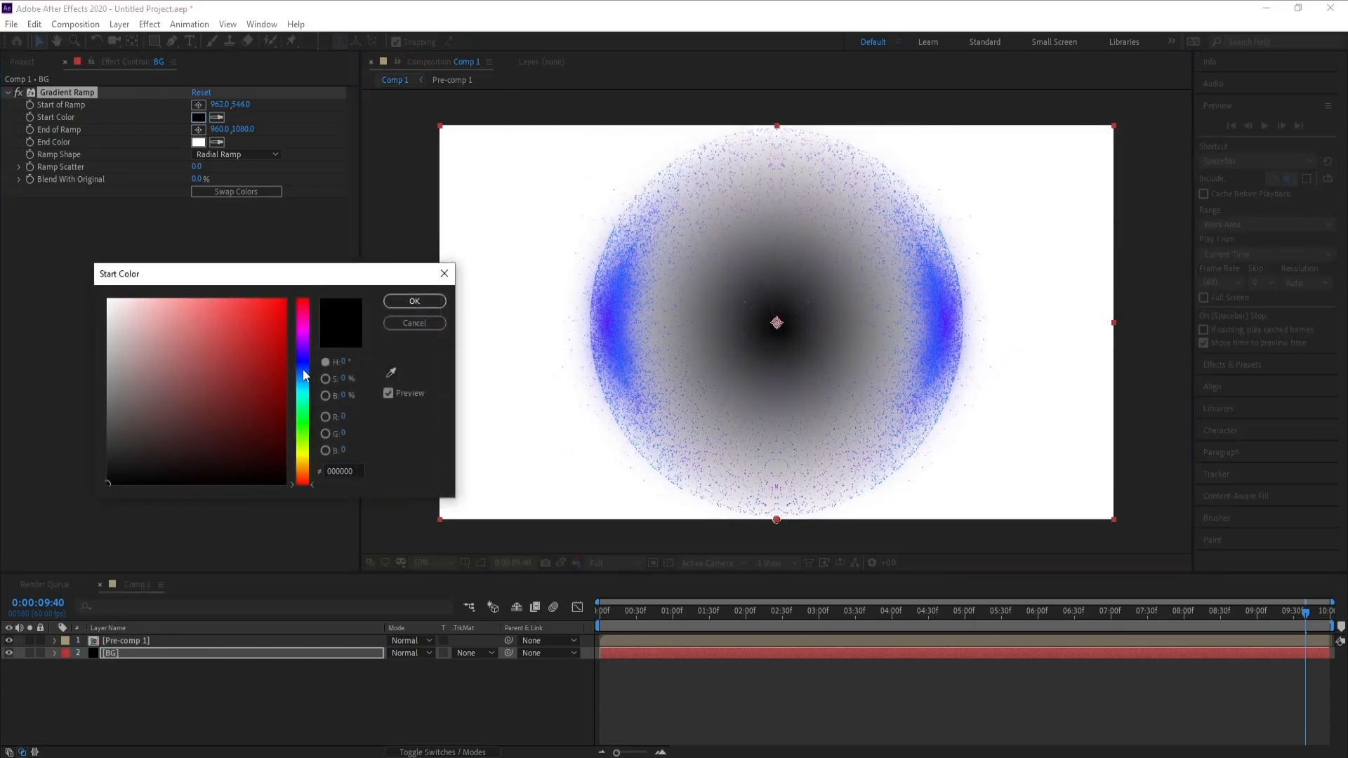
click(302, 375)
click(286, 443)
click(415, 301)
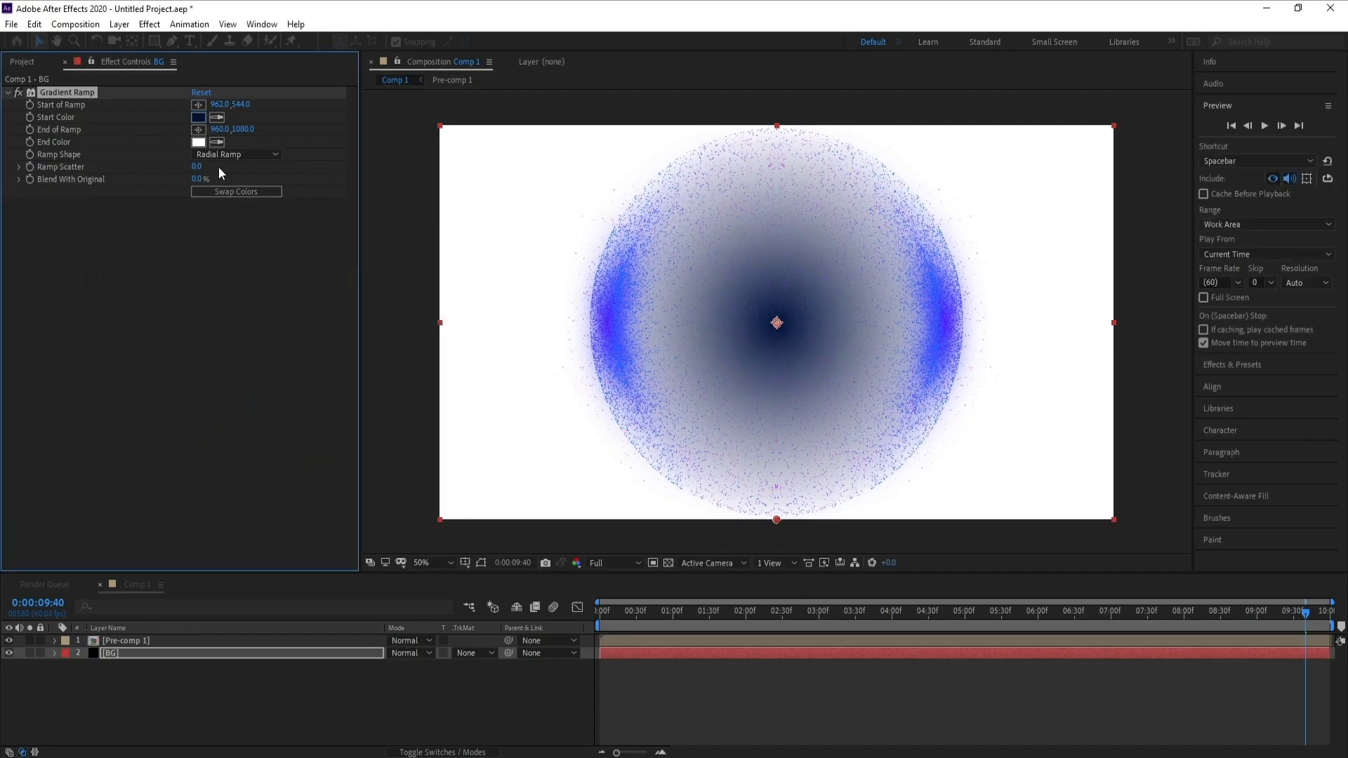
Set the Gradient Ramp's end color to a nearly black blue and deselect the BG layer
click(199, 141)
click(303, 364)
click(265, 467)
click(283, 481)
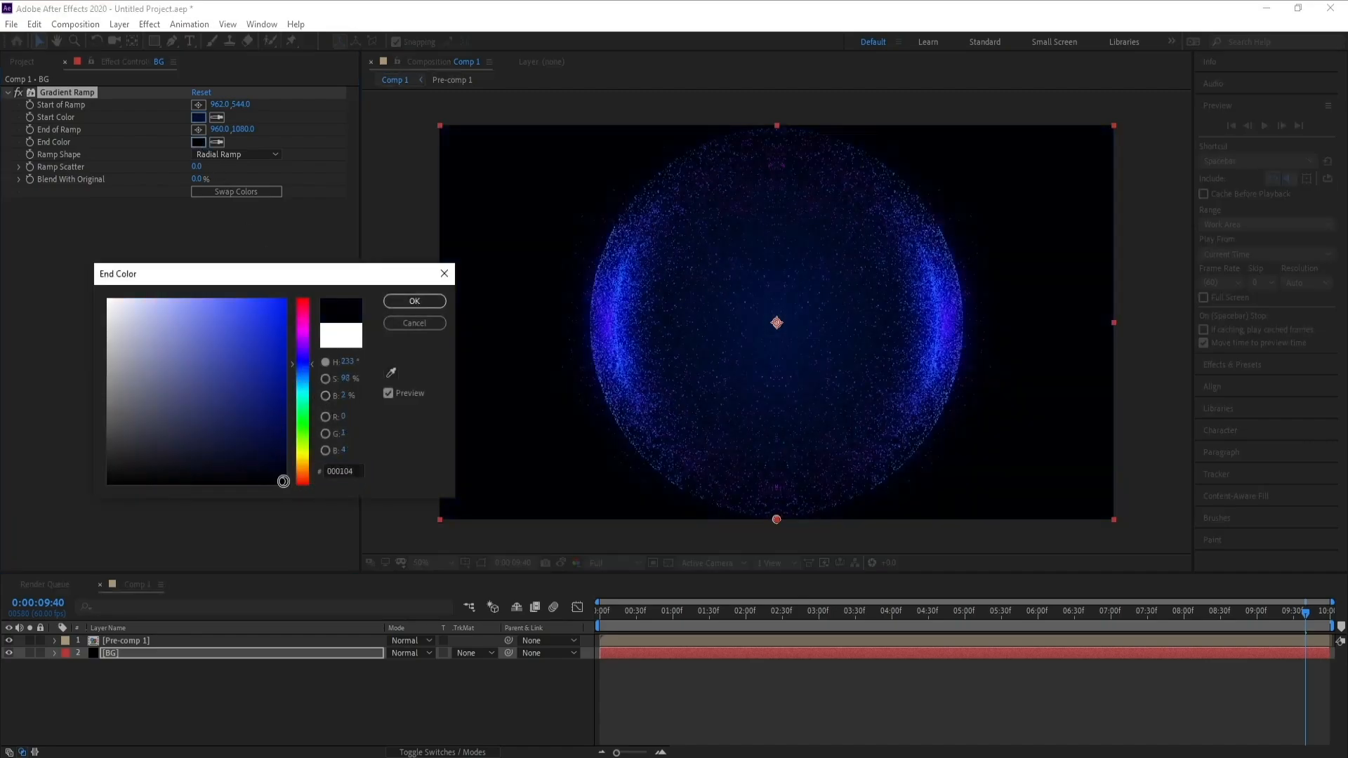
drag(283, 481, 294, 467)
click(407, 302)
click(114, 670)
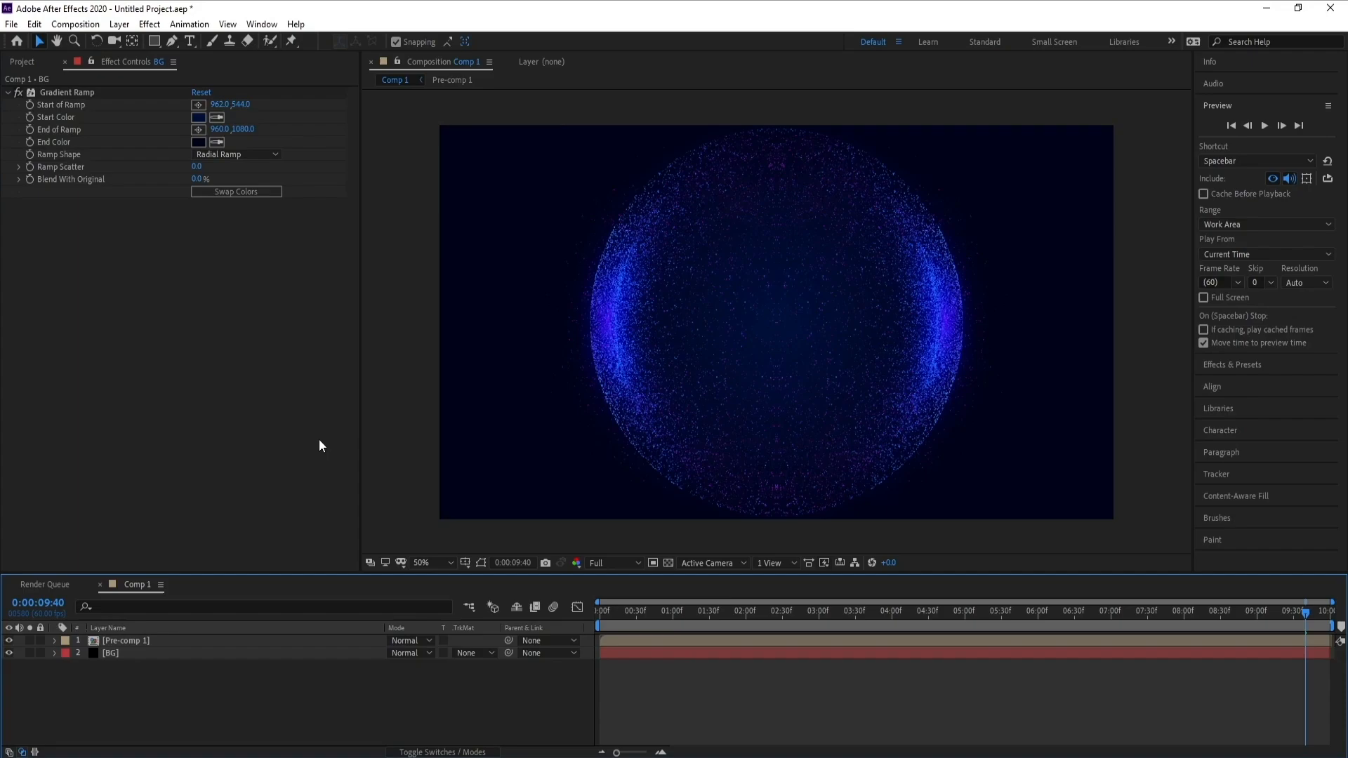
Create a black 1920 × 1080 solid named P above the other layers
click(120, 24)
mouse_move(141, 40)
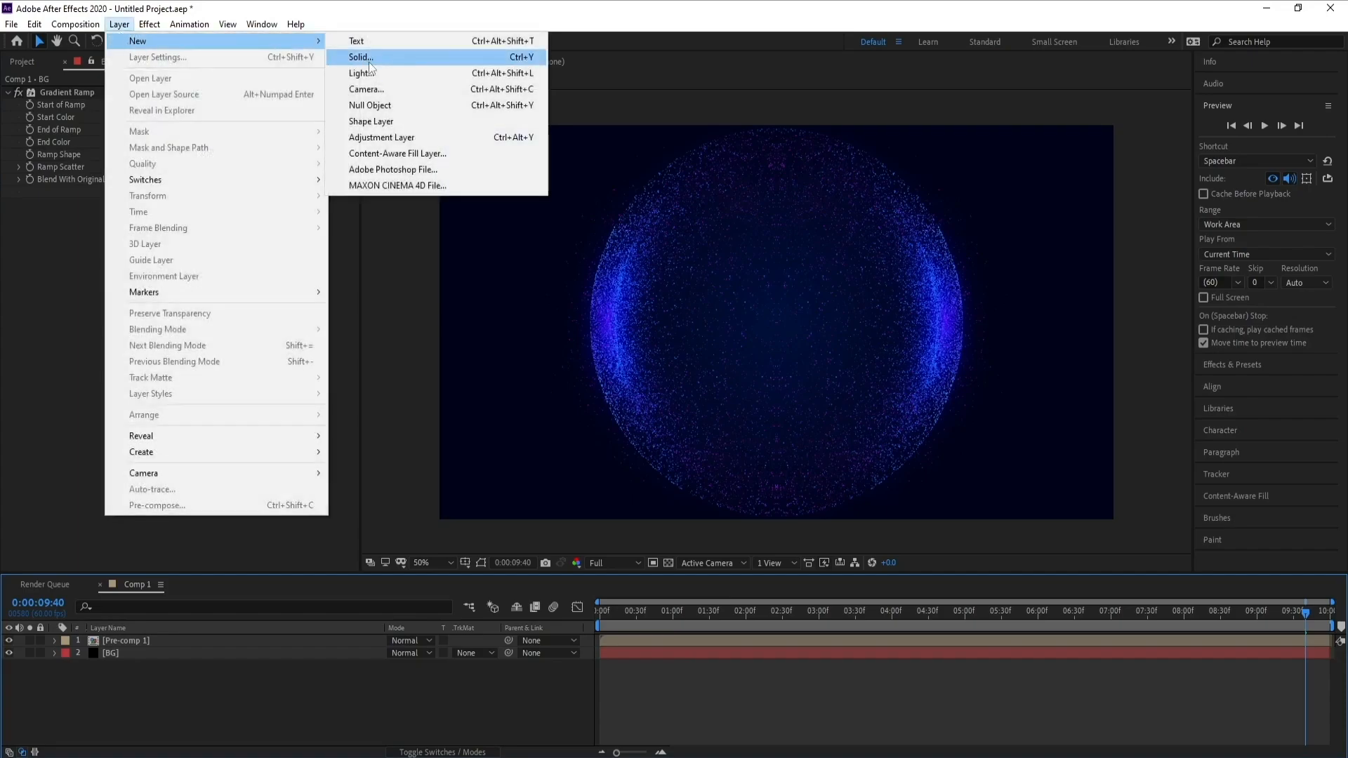
click(484, 56)
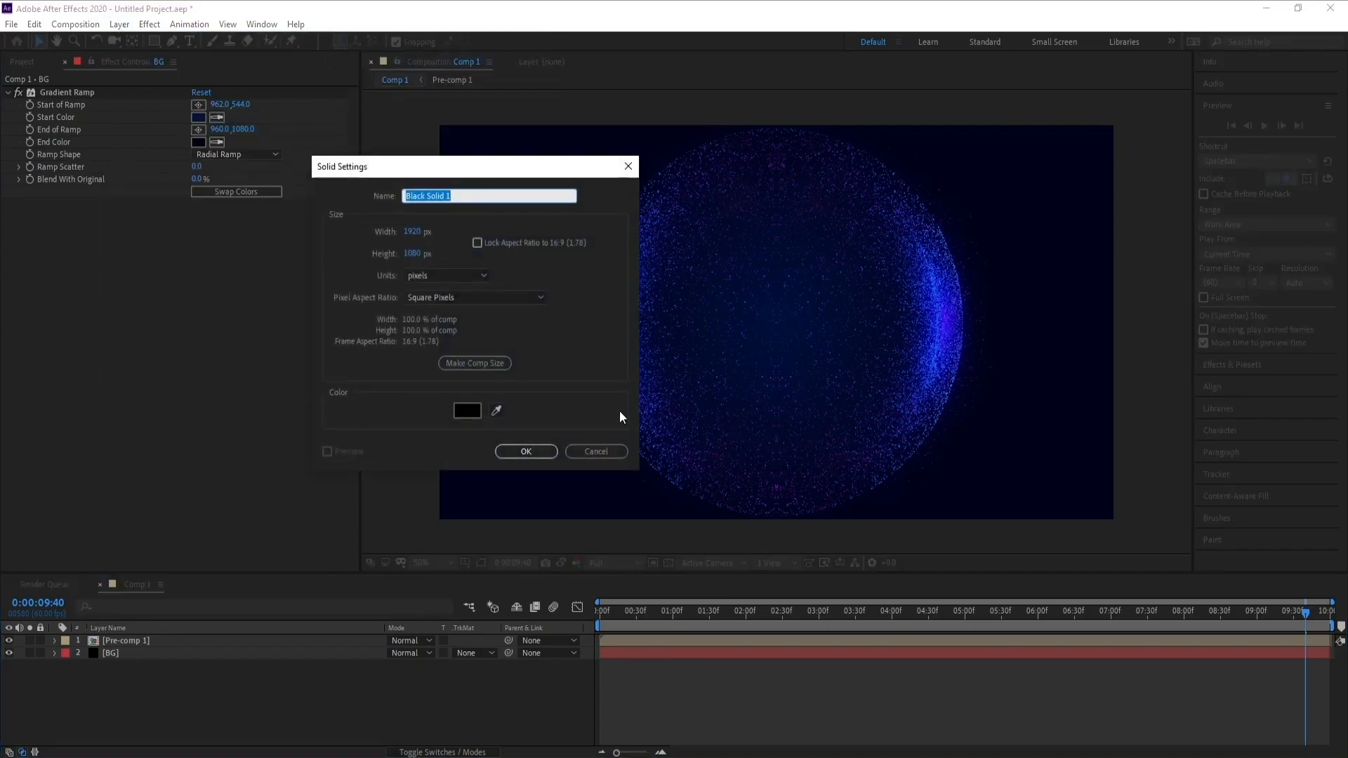
text(P)
key(Return)
key(Caps_Lock)
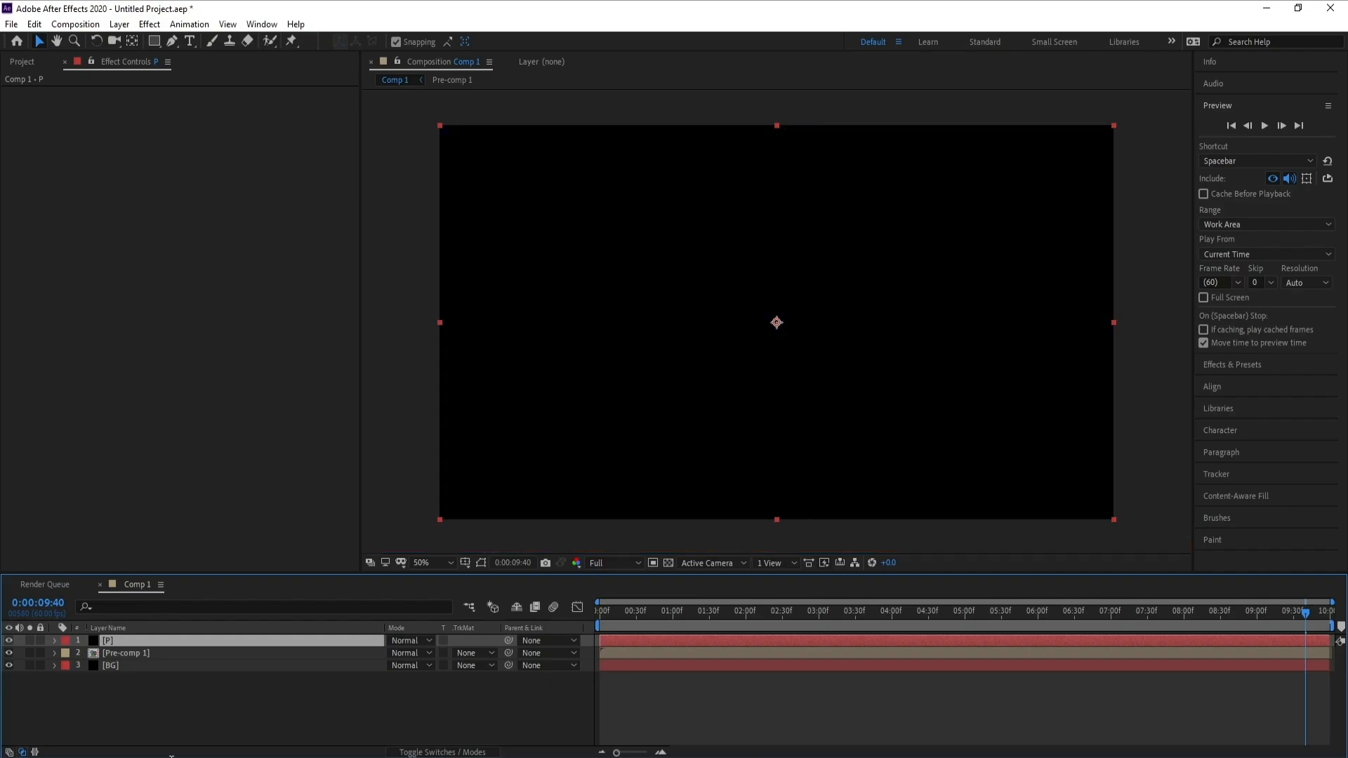
Apply Trapcode Particular to the P layer and show the frame at 0:00:04:15
click(776, 613)
key(Caps_Lock)
click(784, 612)
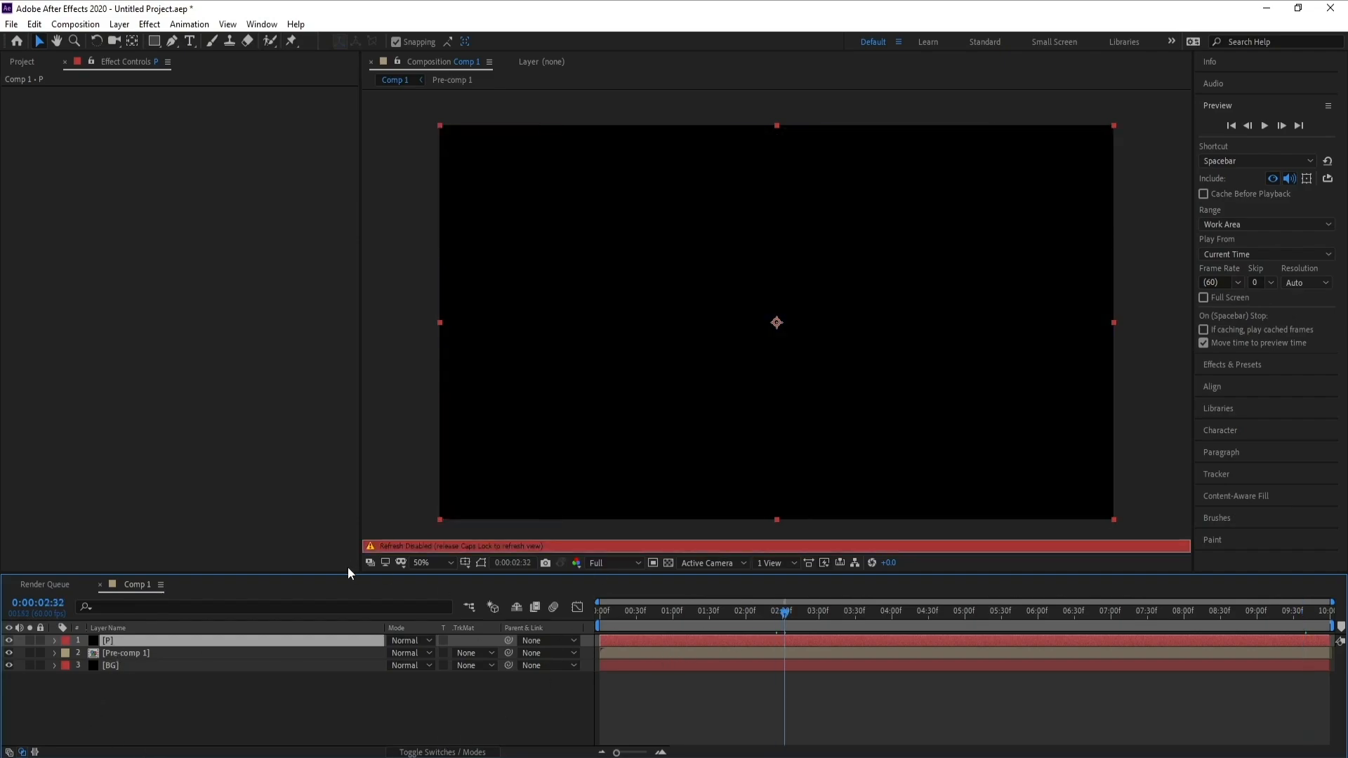
click(150, 24)
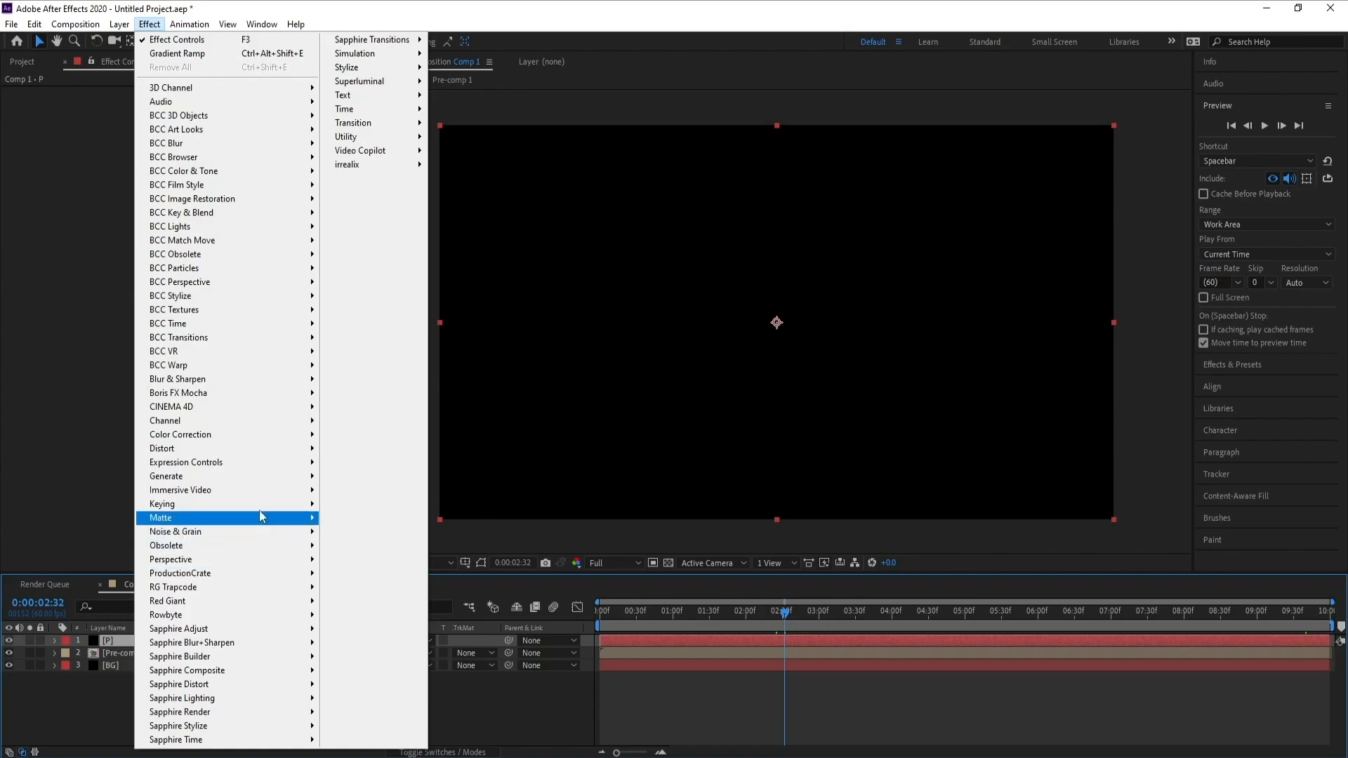
mouse_move(281, 592)
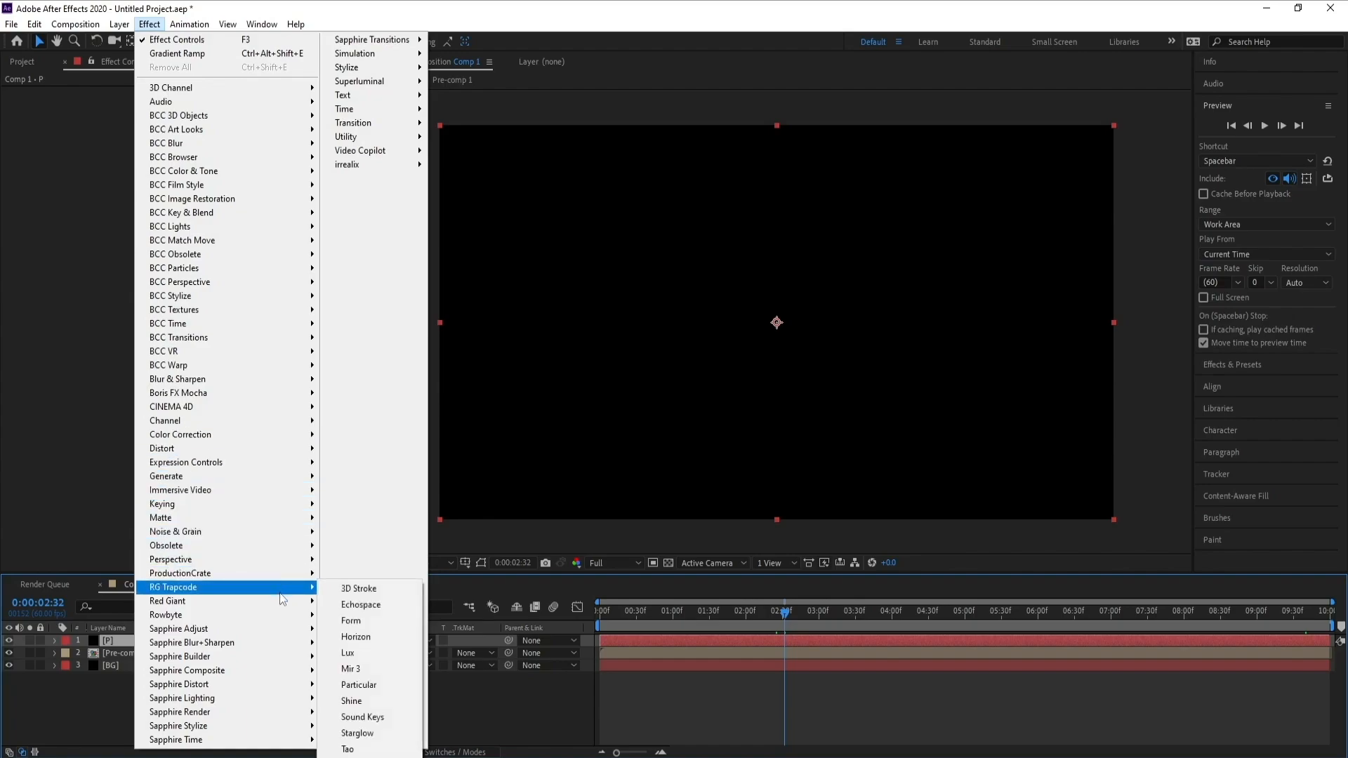
click(359, 685)
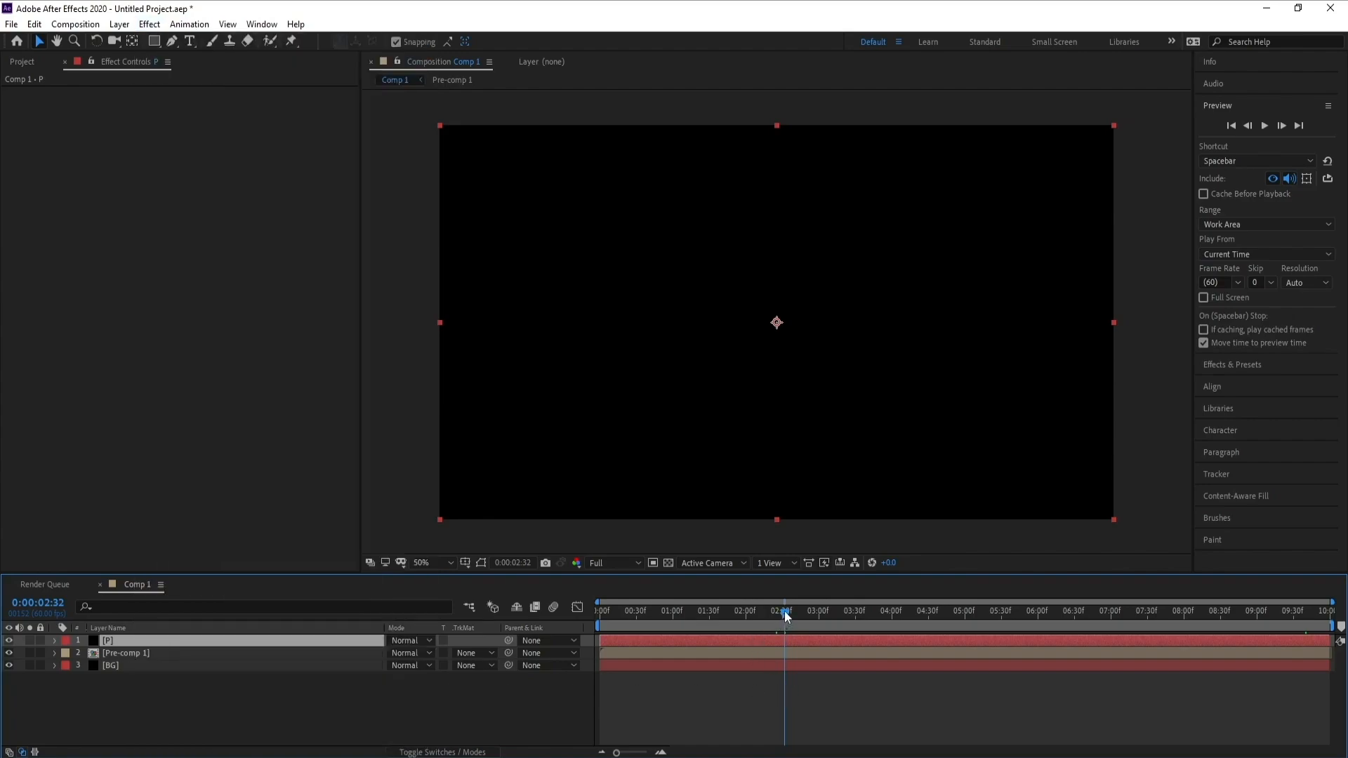
drag(785, 617, 908, 614)
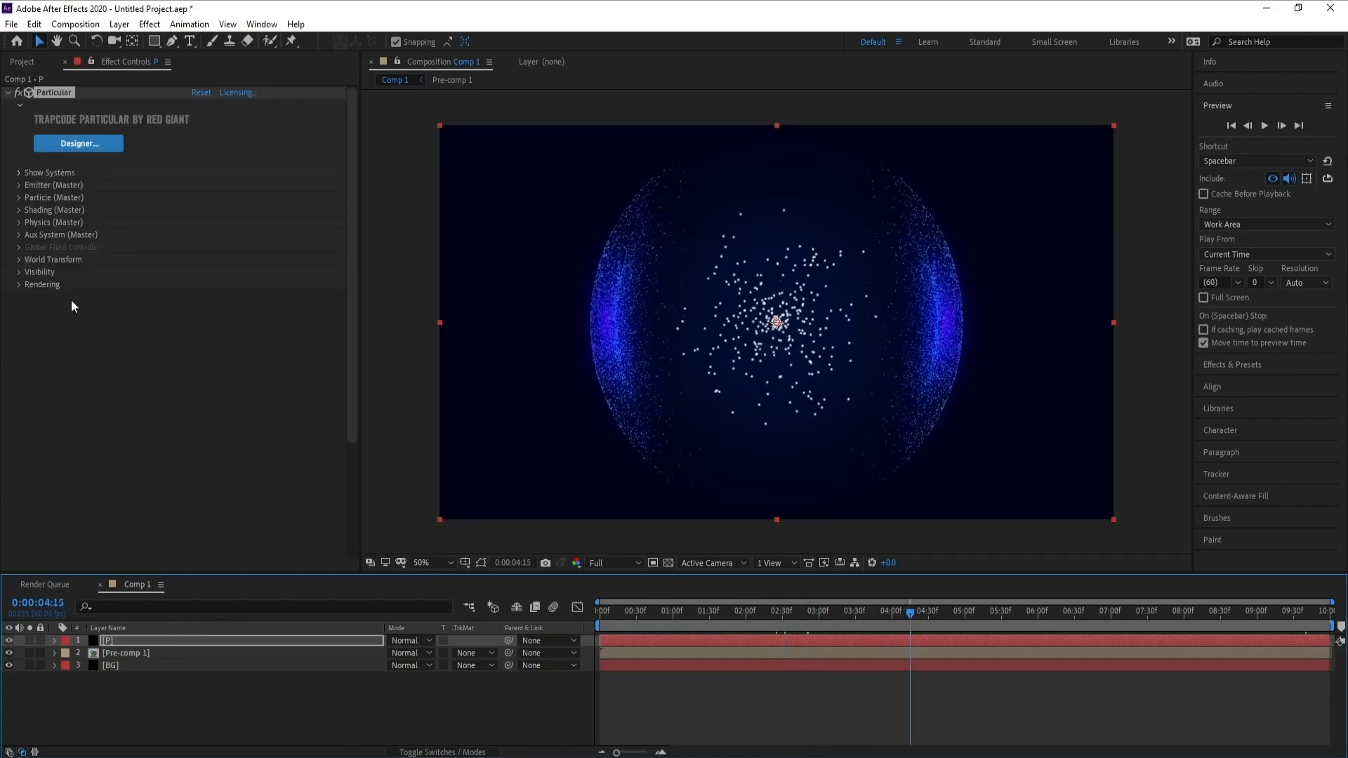
Set Particular's emitter type to Box with XYZ Individual sizing and its velocity to 0
click(18, 186)
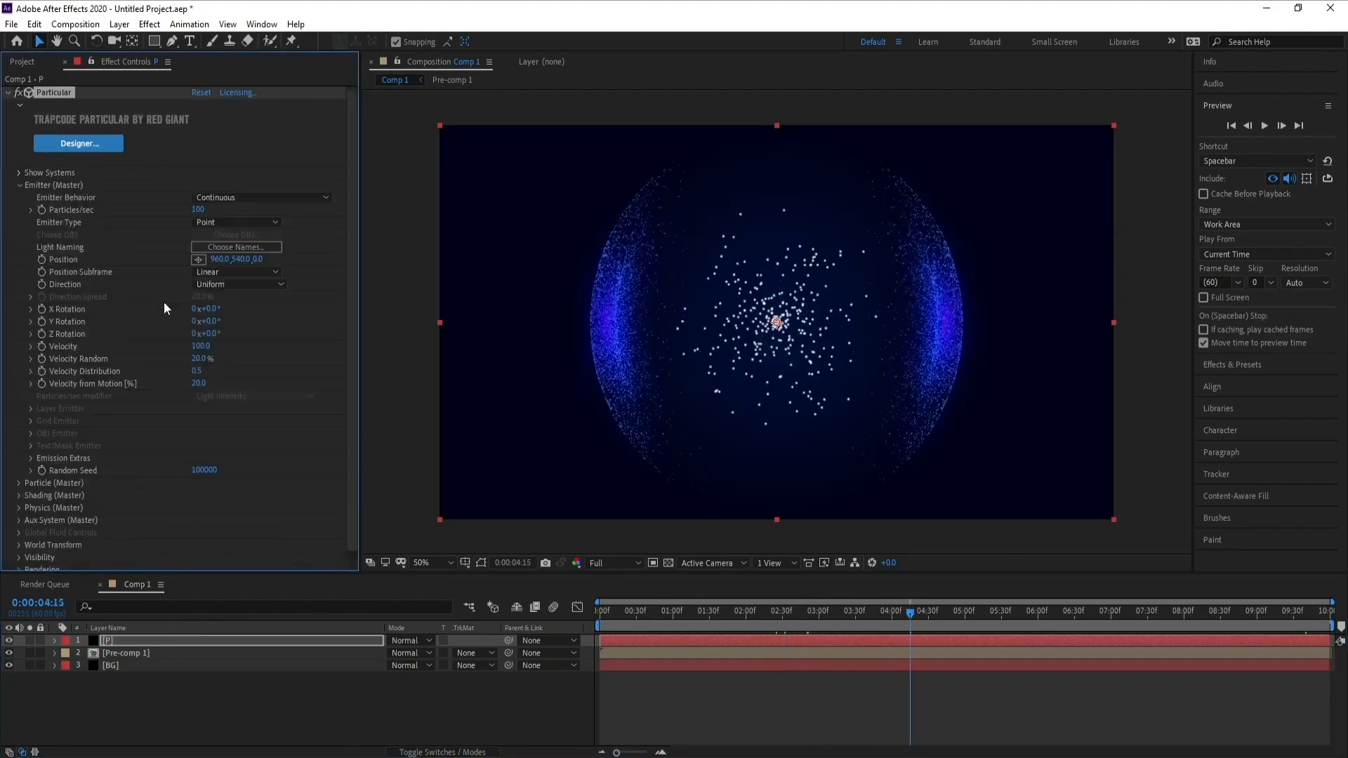
click(230, 223)
click(239, 256)
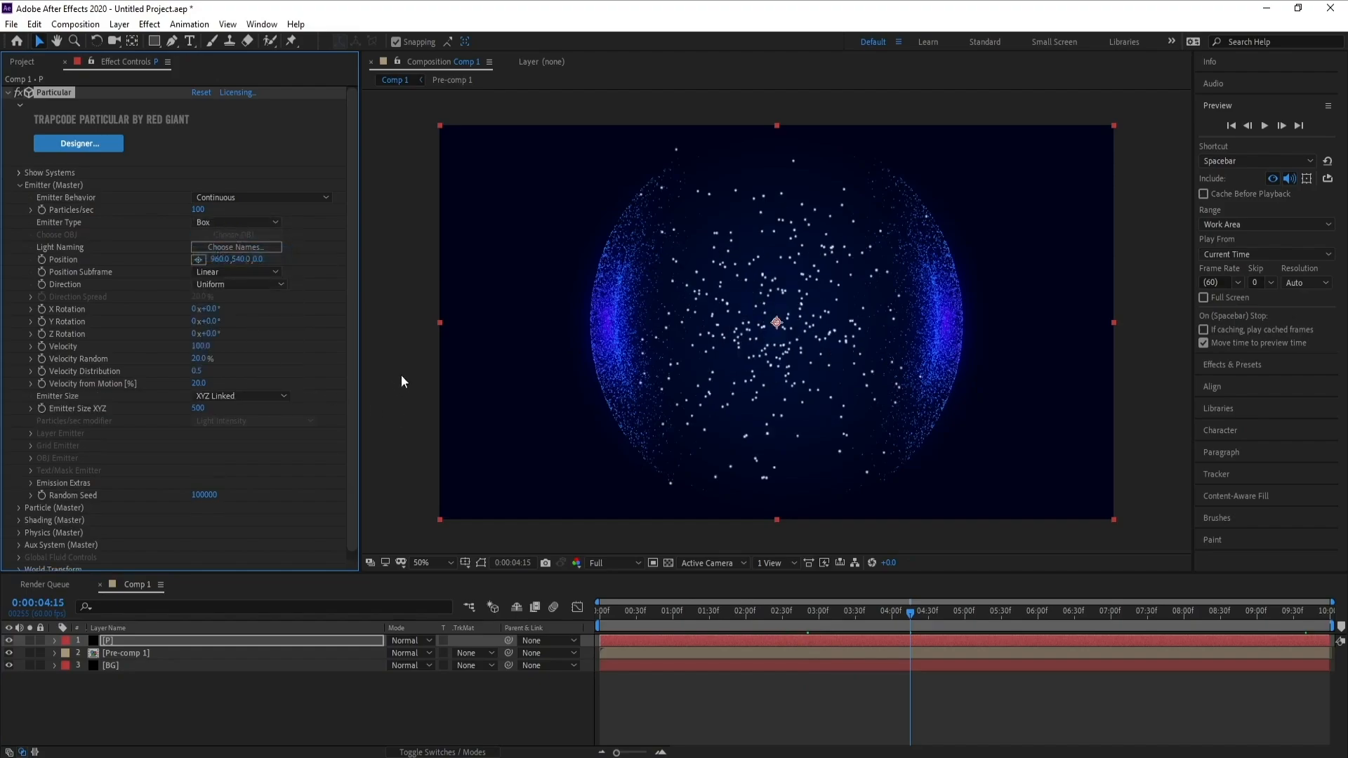
click(227, 399)
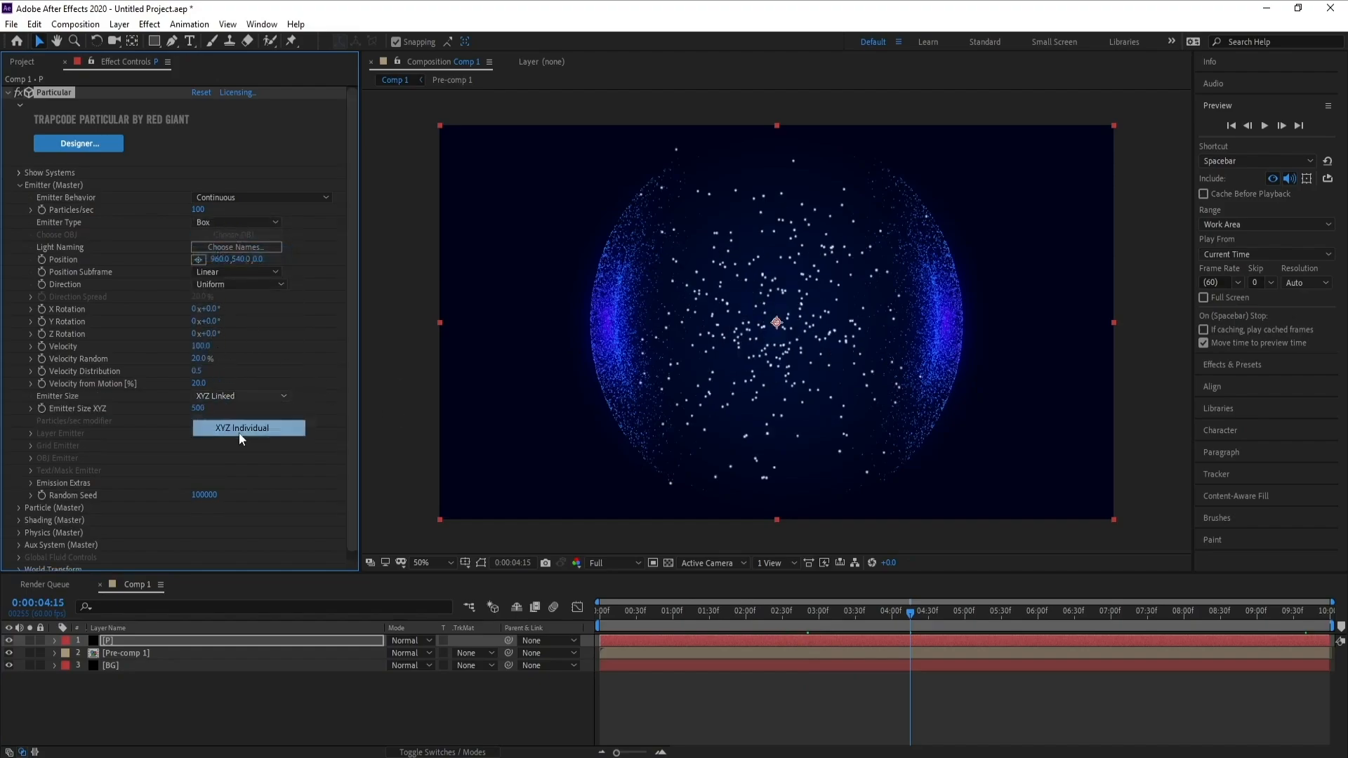
click(239, 433)
click(201, 347)
text(0)
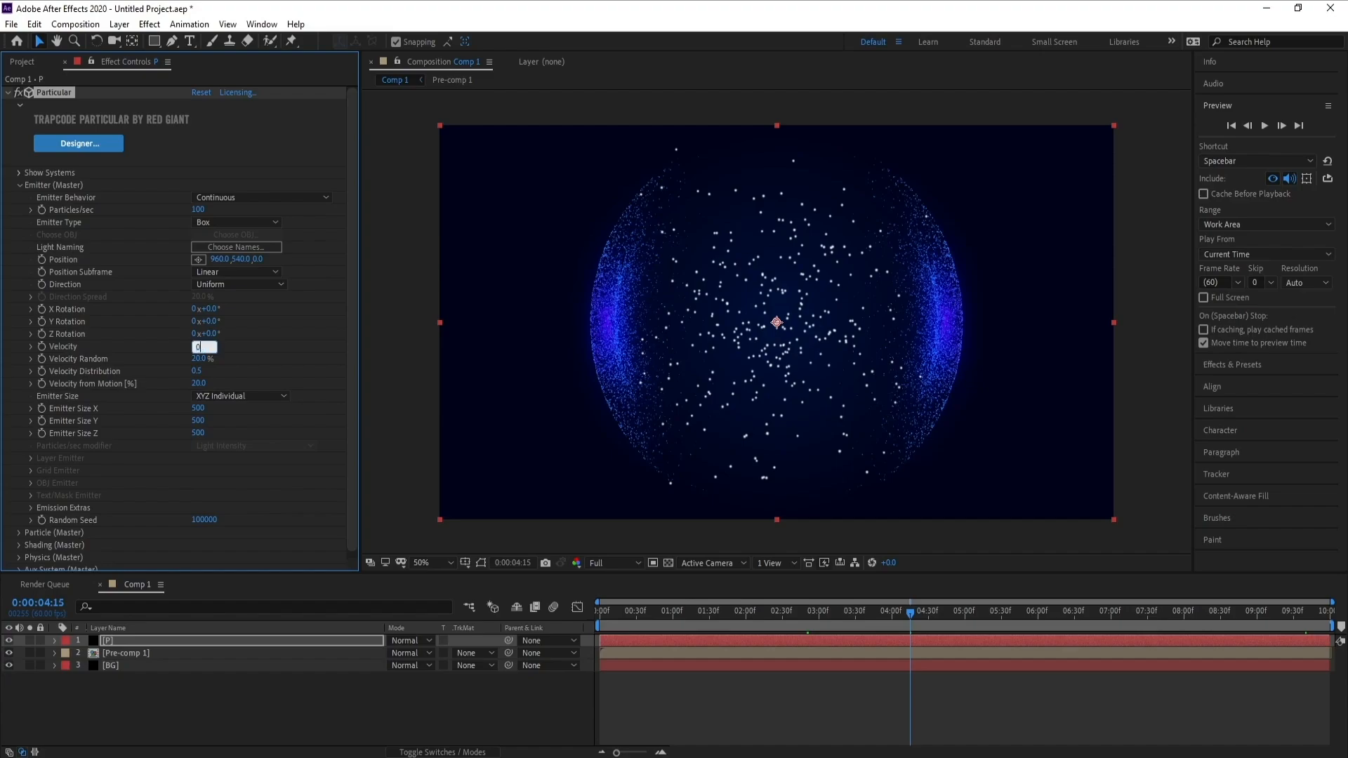
key(Return)
Enlarge the box emitter's X and Y sizes until the particles spread across the whole frame
drag(199, 409, 1172, 427)
drag(198, 423, 888, 473)
click(20, 185)
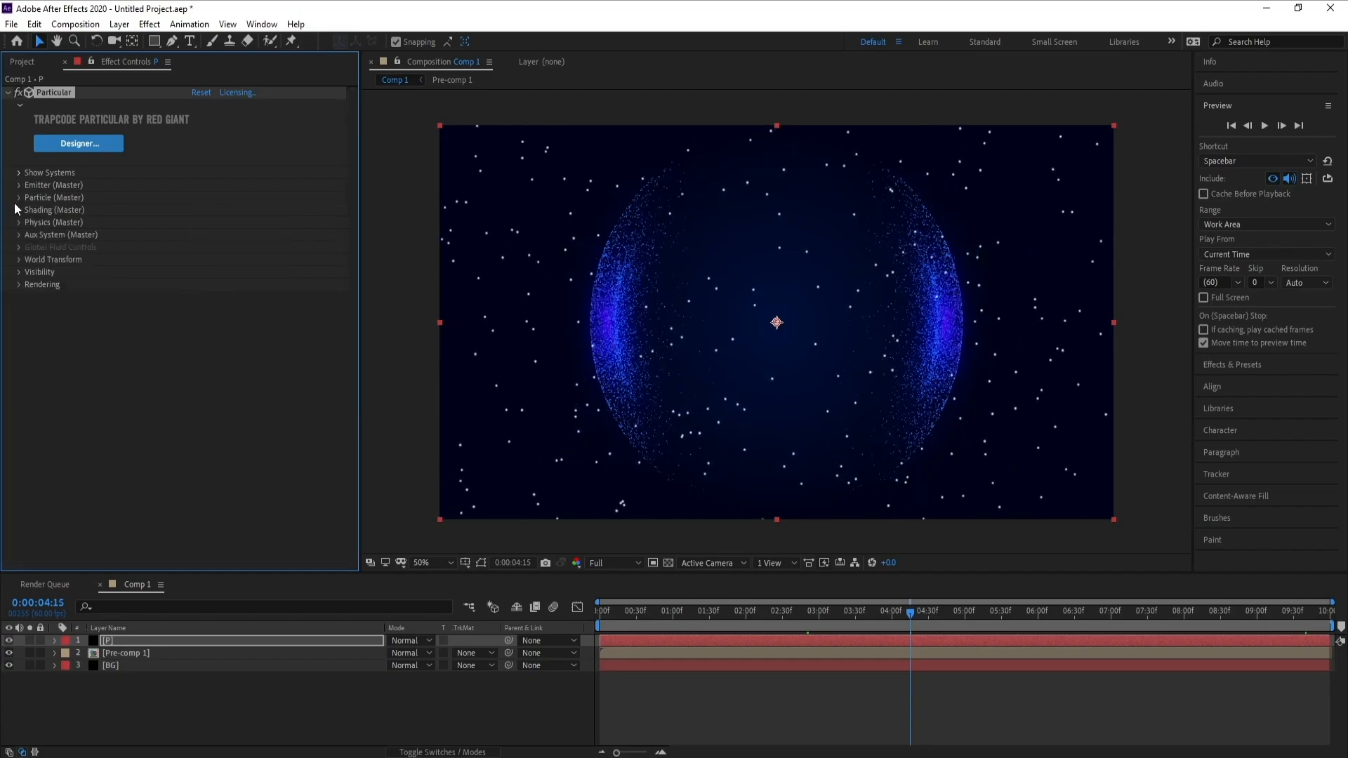
Set the size of P's particles to 2 and briefly preview the animation
click(16, 200)
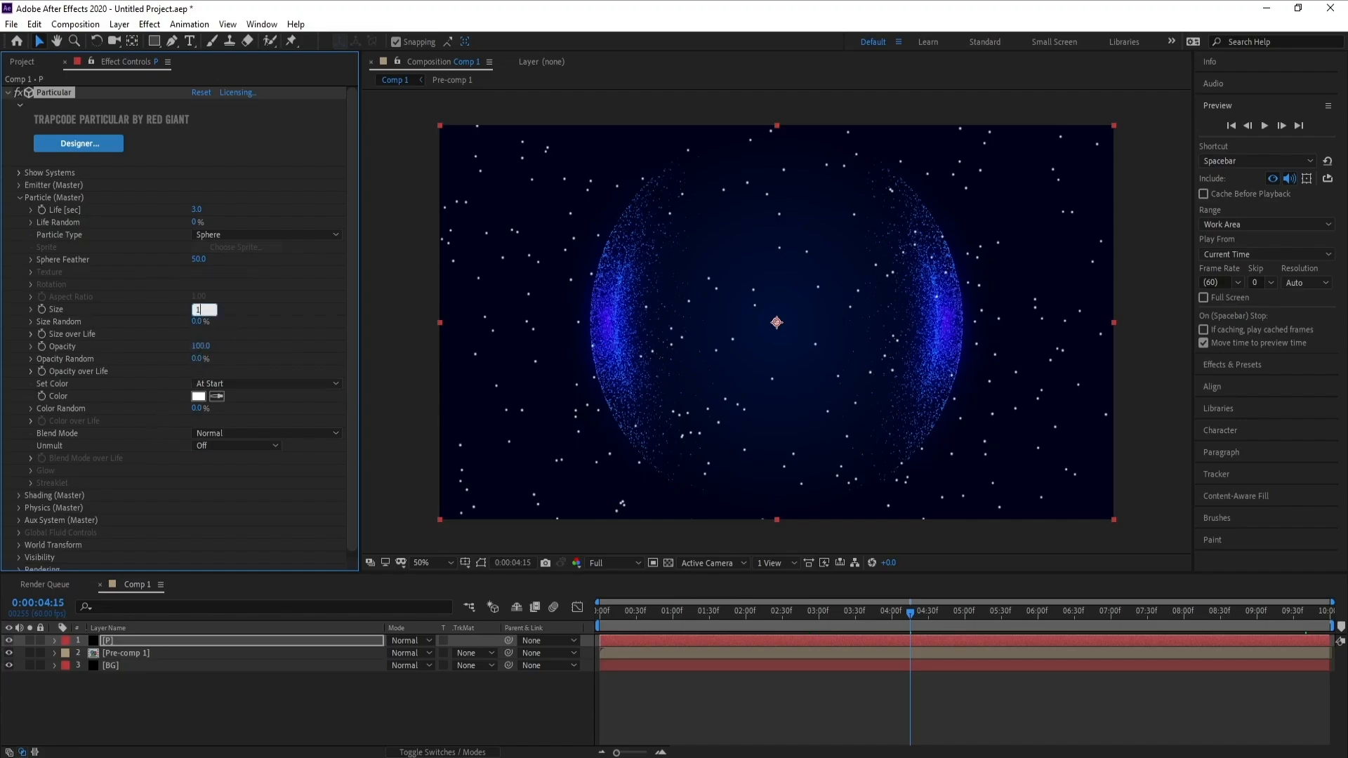
key(Return)
click(196, 310)
text(2)
key(Return)
key(space)
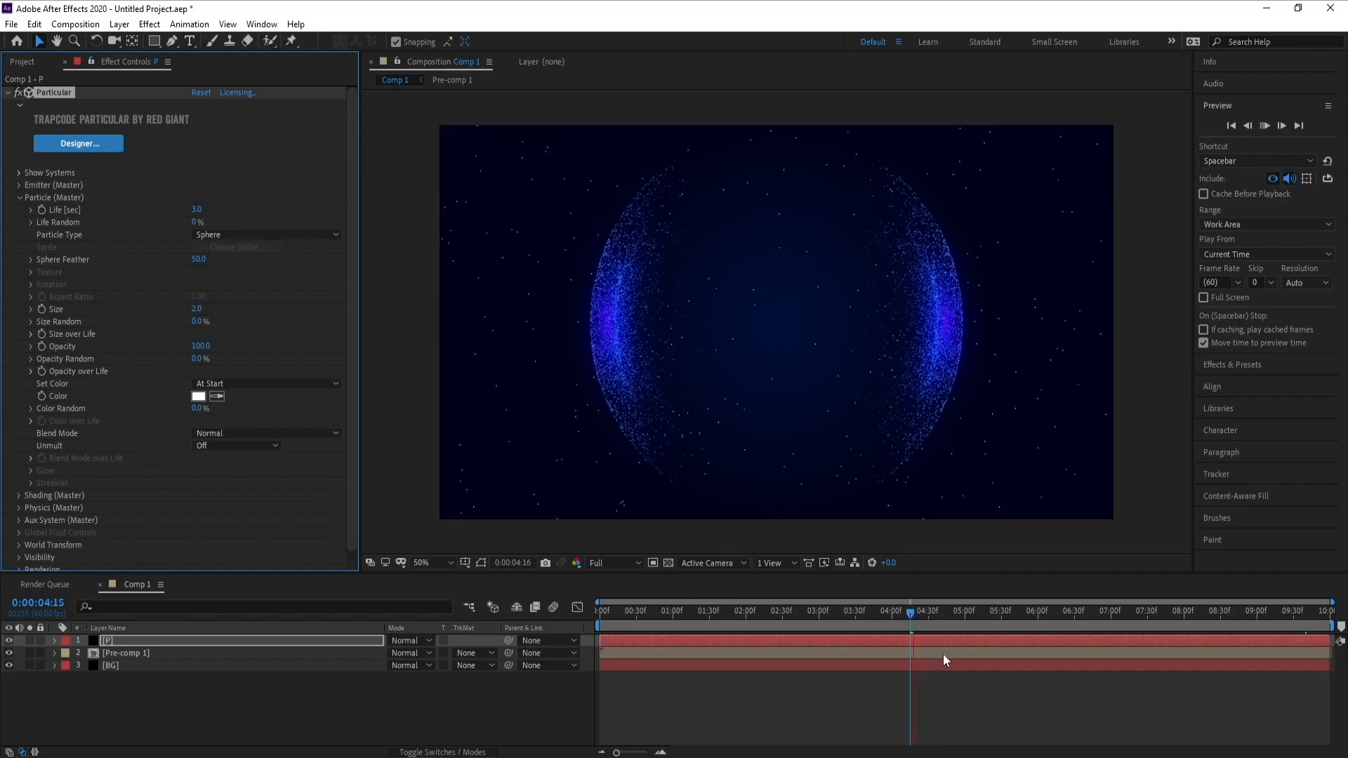
key(space)
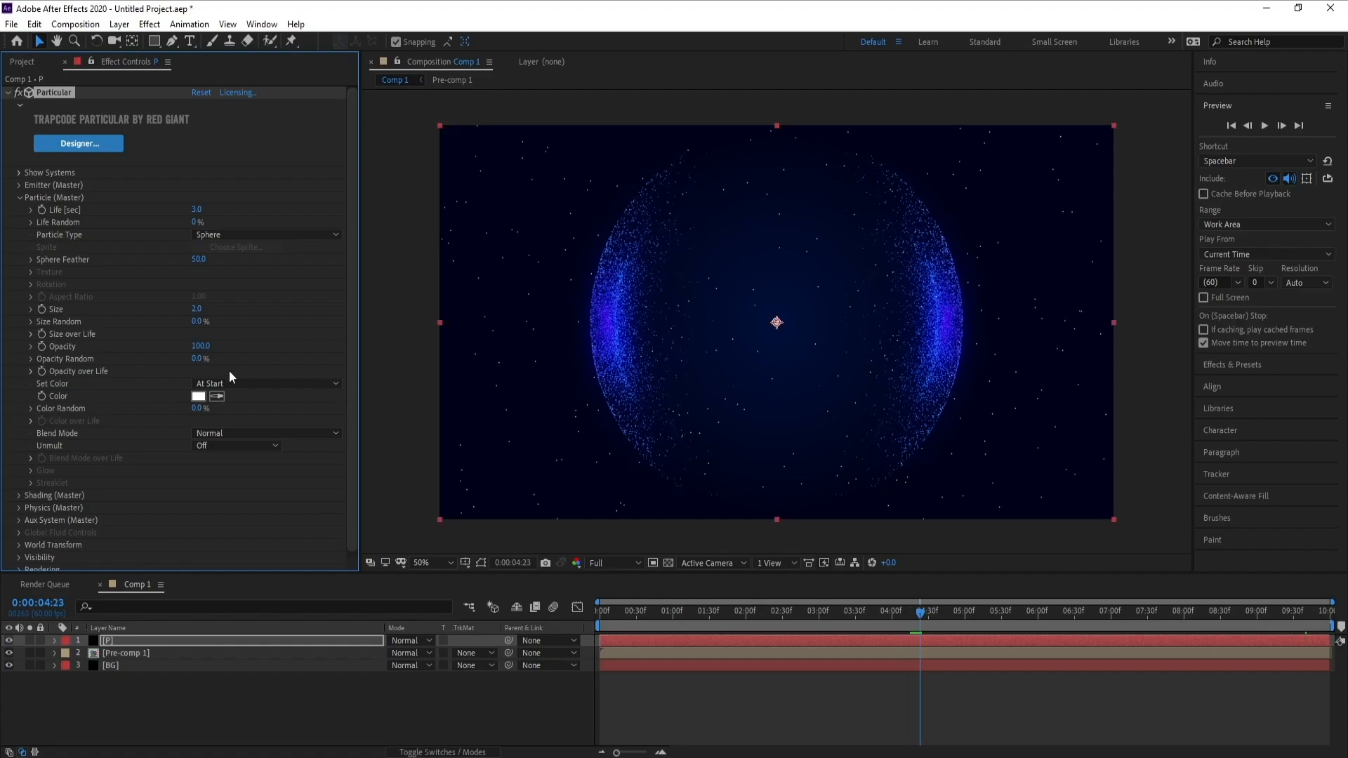
Set the particle color to Over Life and apply the white-cyan-blue gradient preset
click(231, 384)
click(218, 411)
click(32, 423)
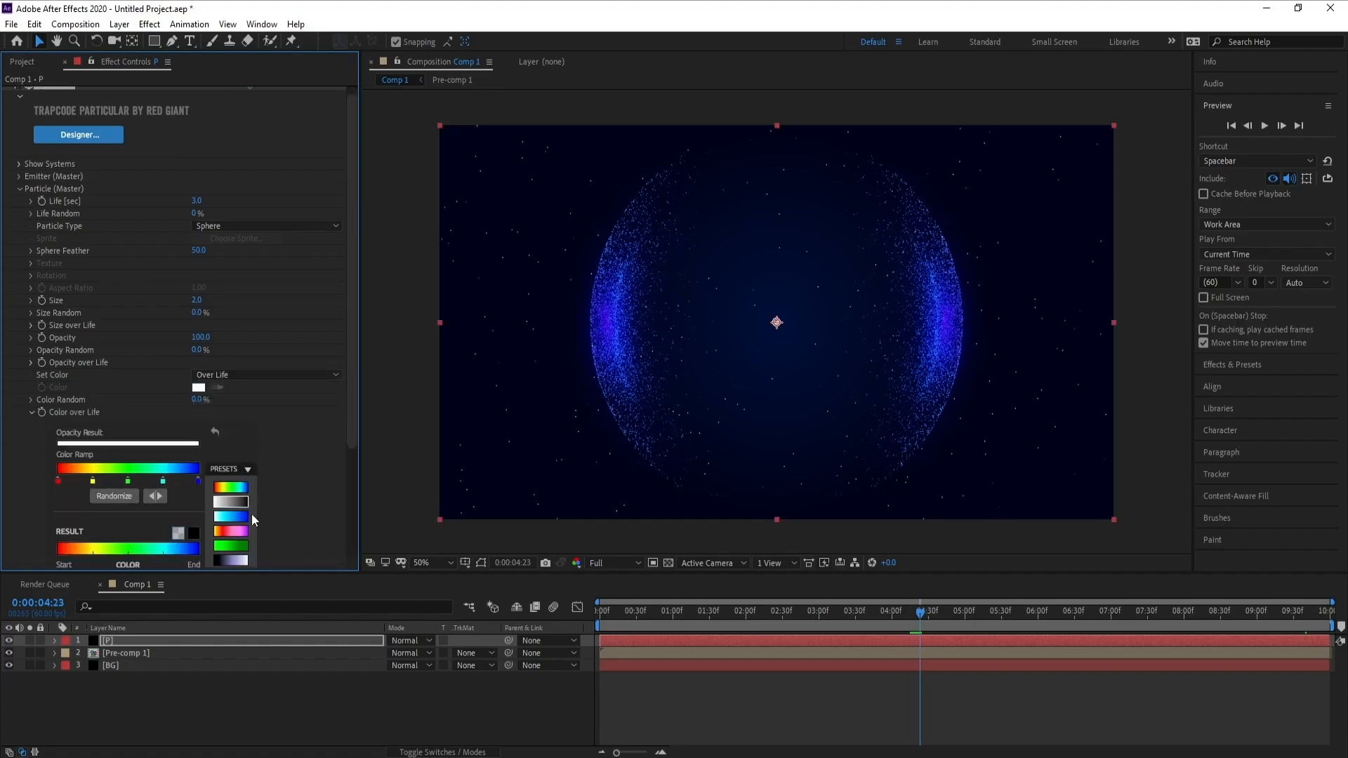
click(231, 516)
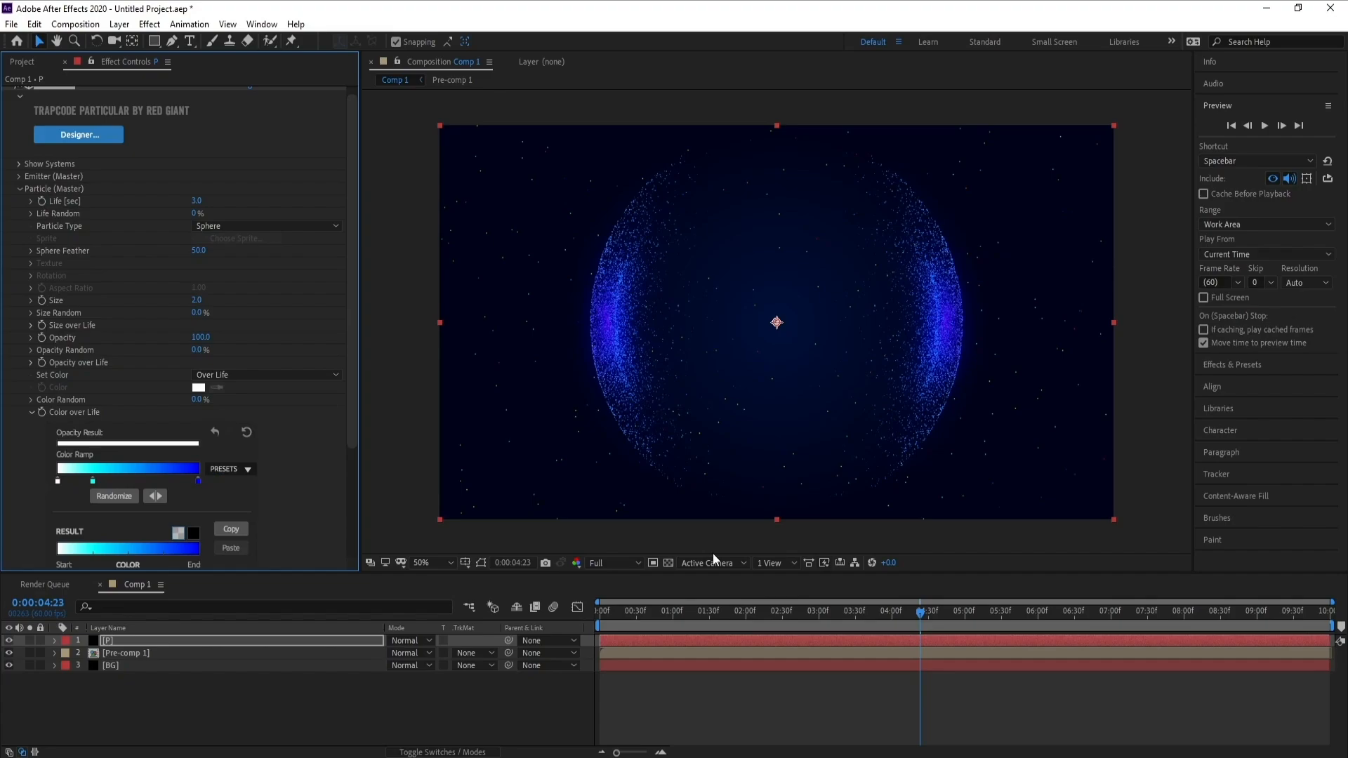
Change the color ramp's cyan stop to purple A700FD and review the animation through 0:00:09:59
double_click(93, 480)
text(A700FD)
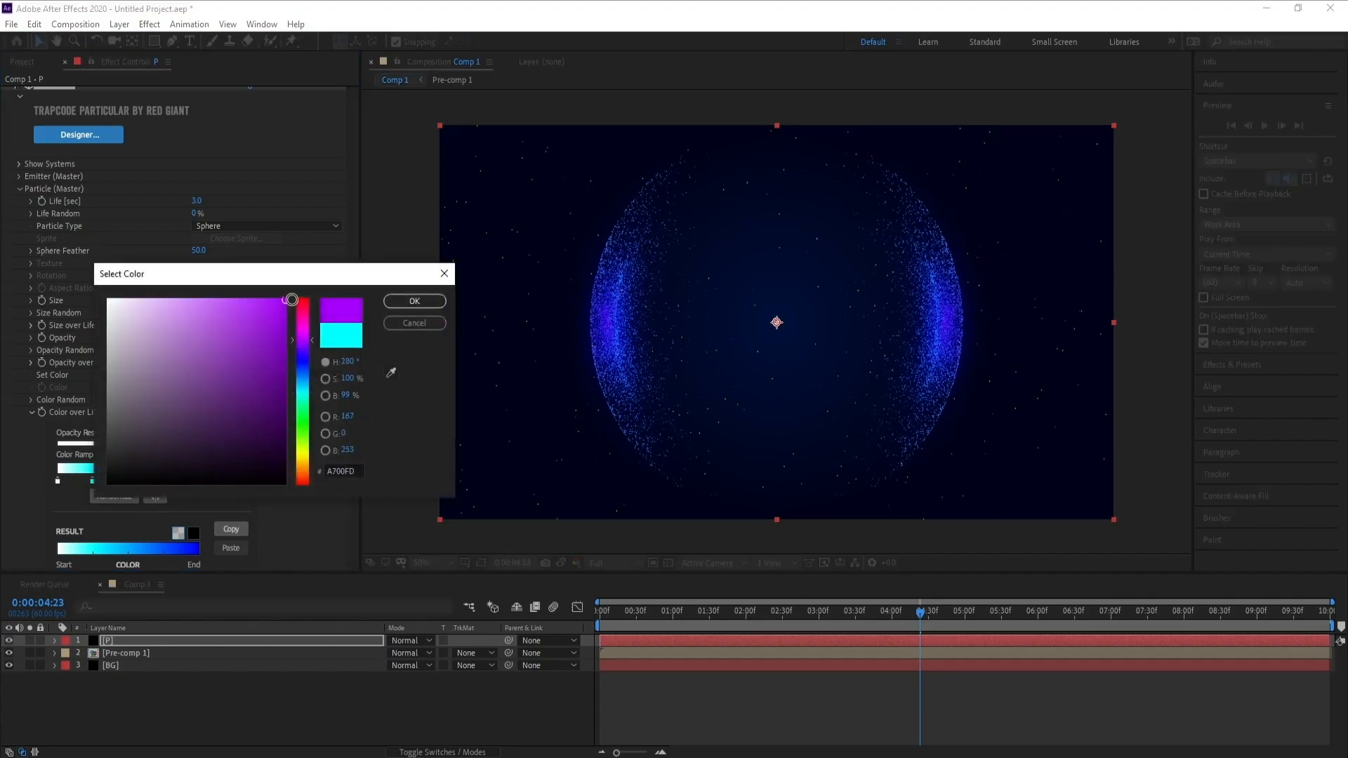
click(413, 301)
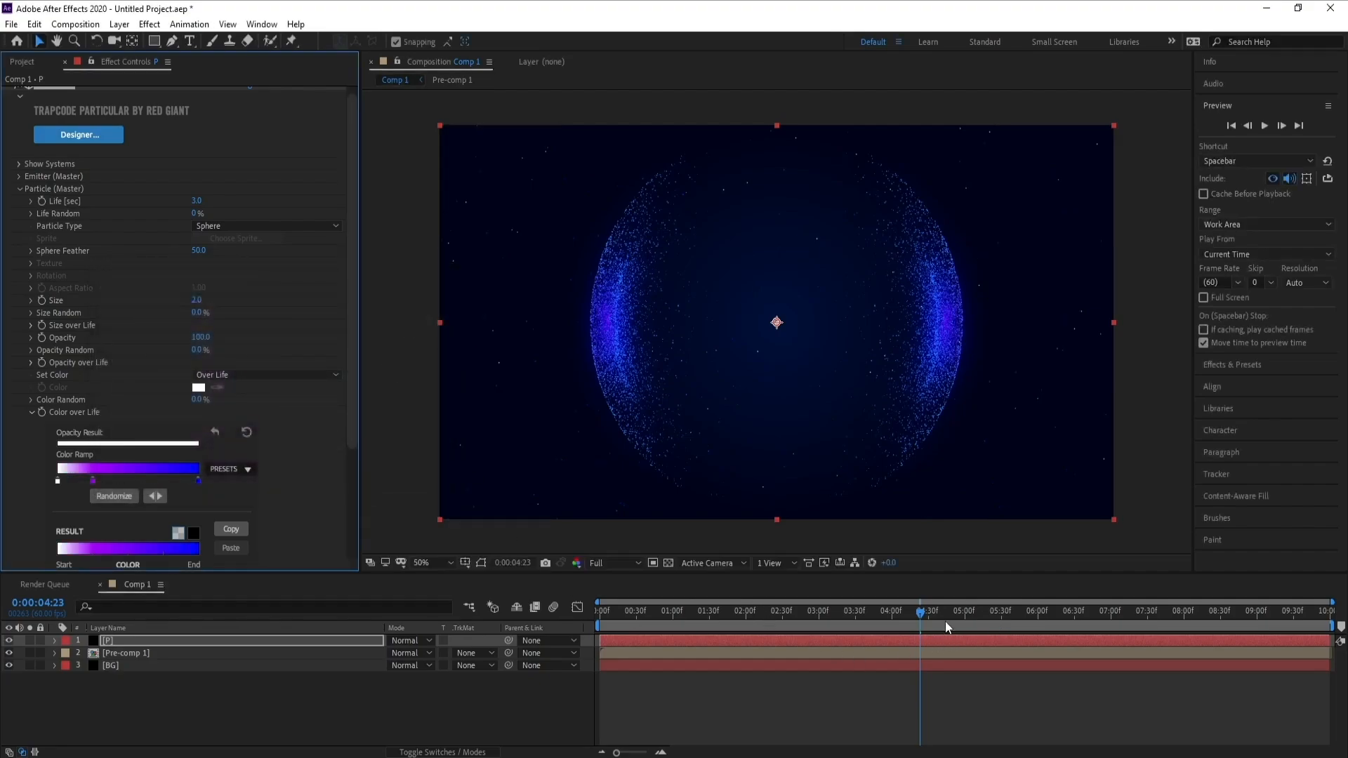
key(space)
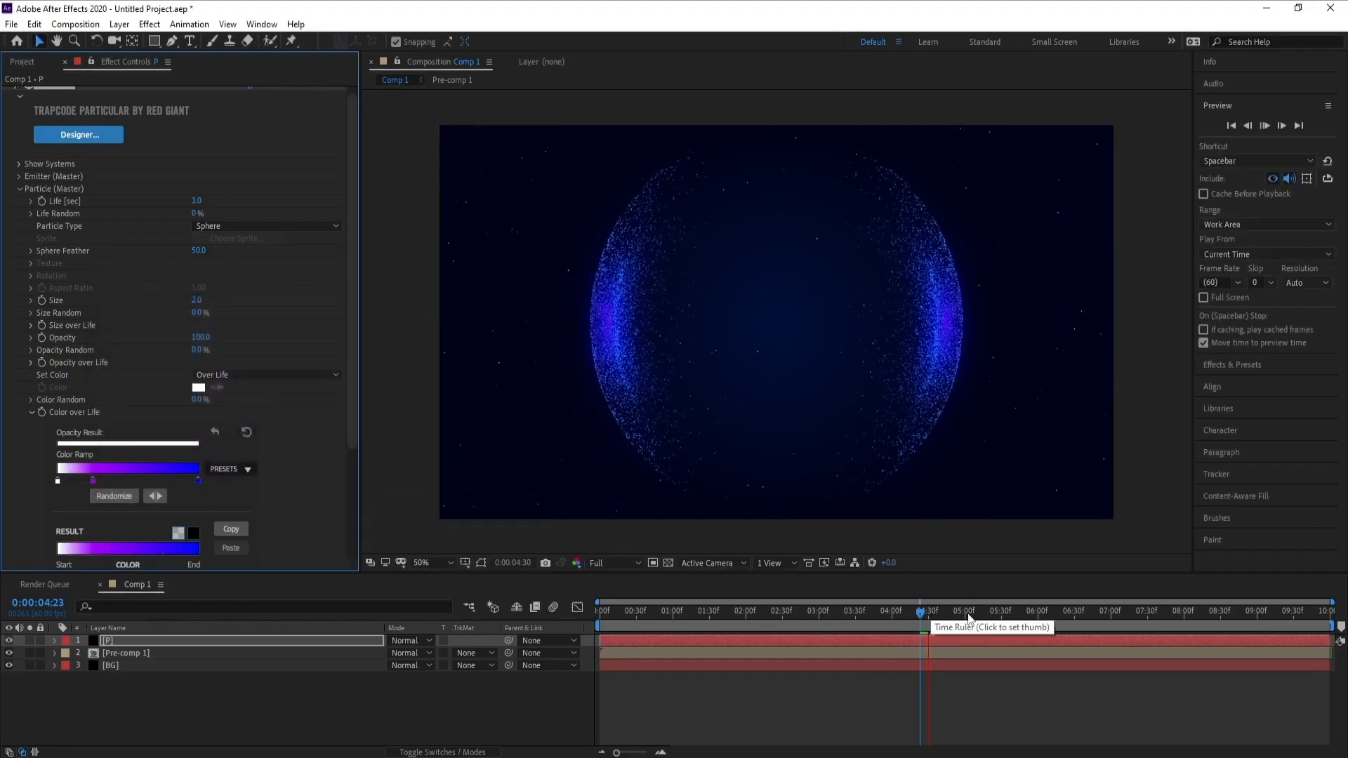
click(1079, 613)
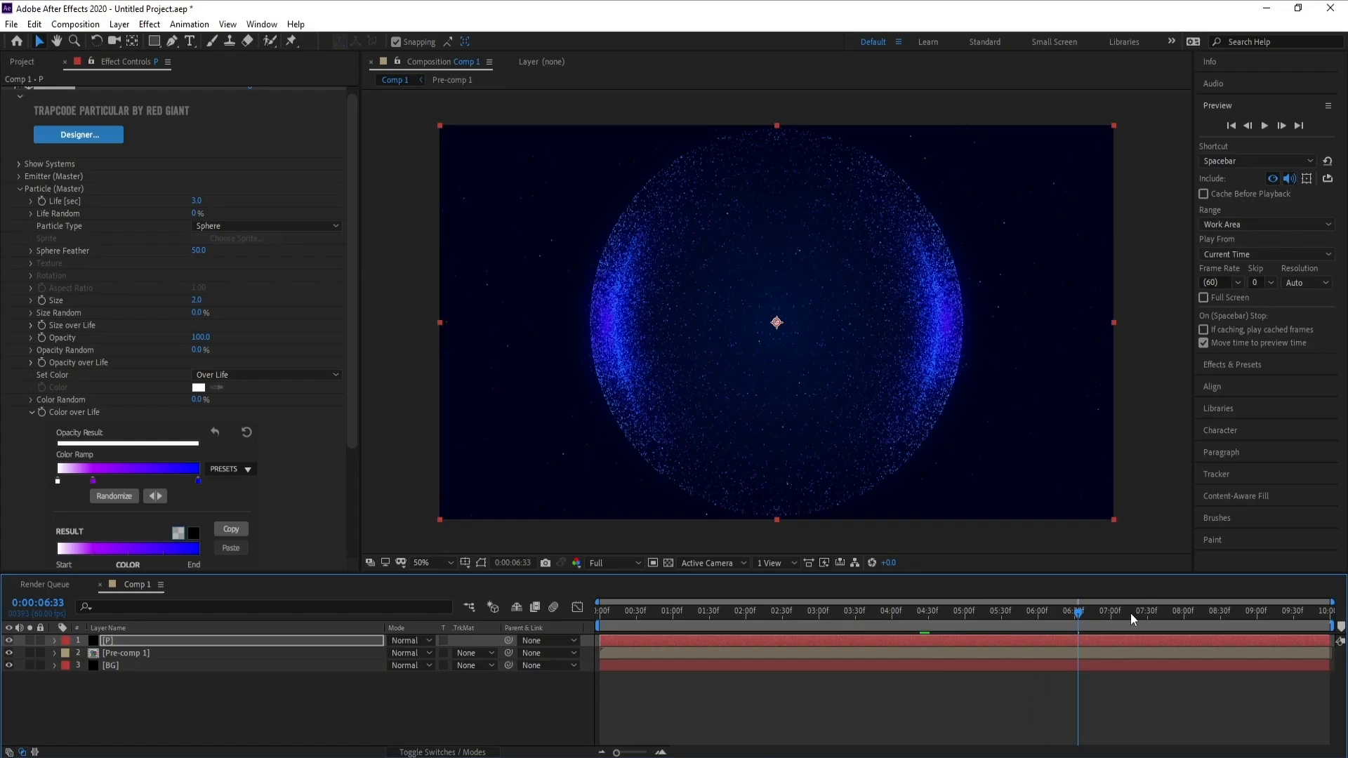
drag(1130, 613, 1328, 612)
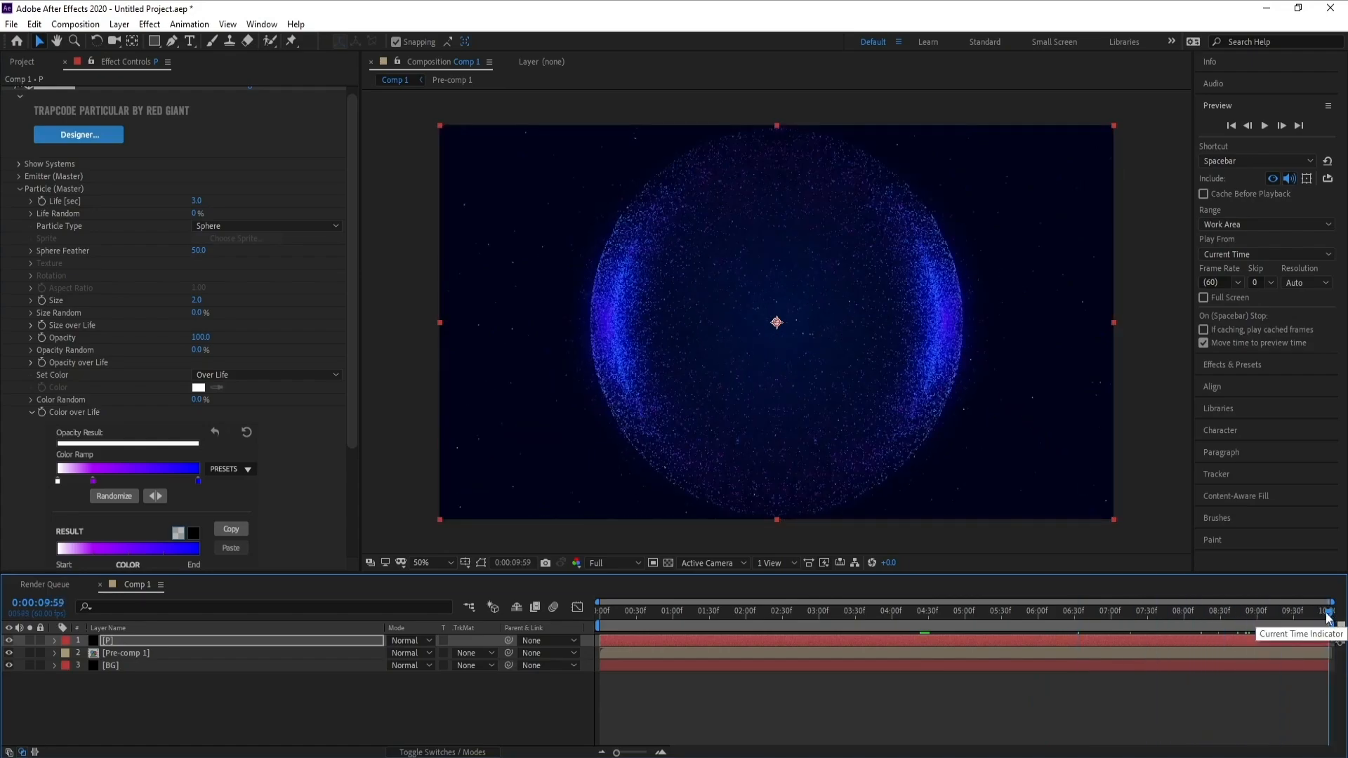